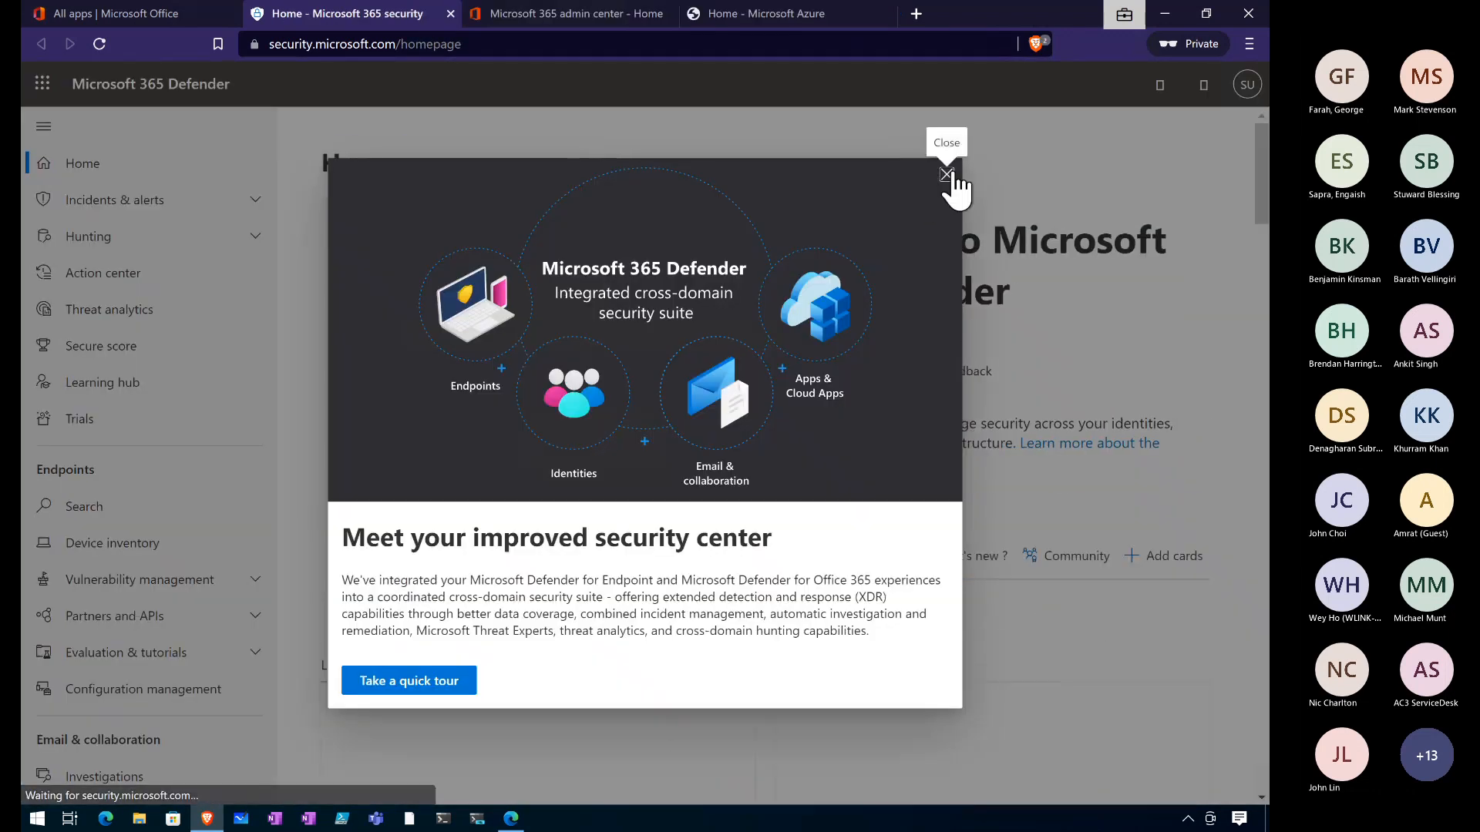
Step: Dismiss the welcome and tour pop-ups, then open the Threat policies page under Policies & rules
click(946, 174)
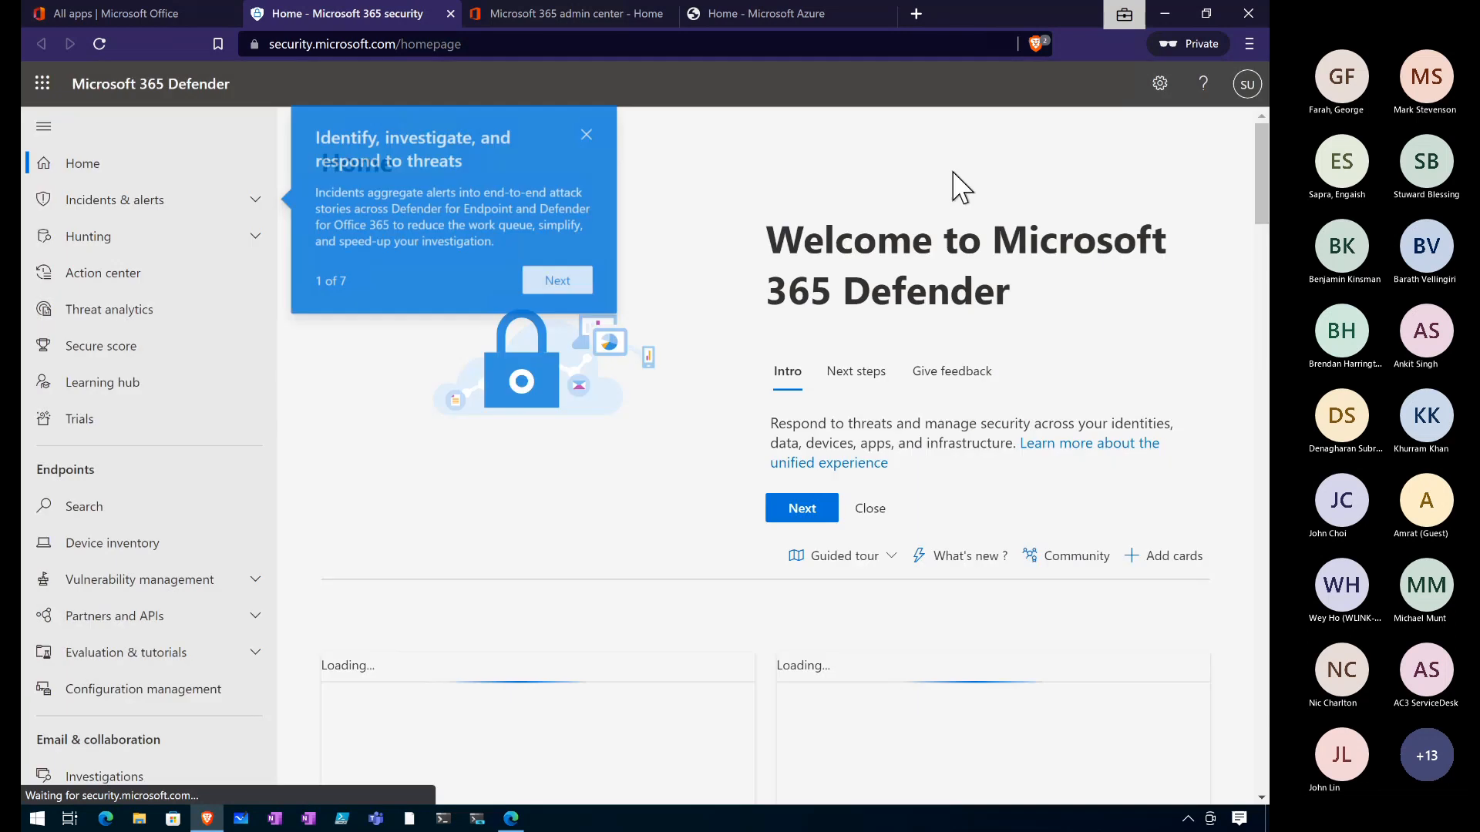
click(592, 121)
scroll(177, 693, down, 5)
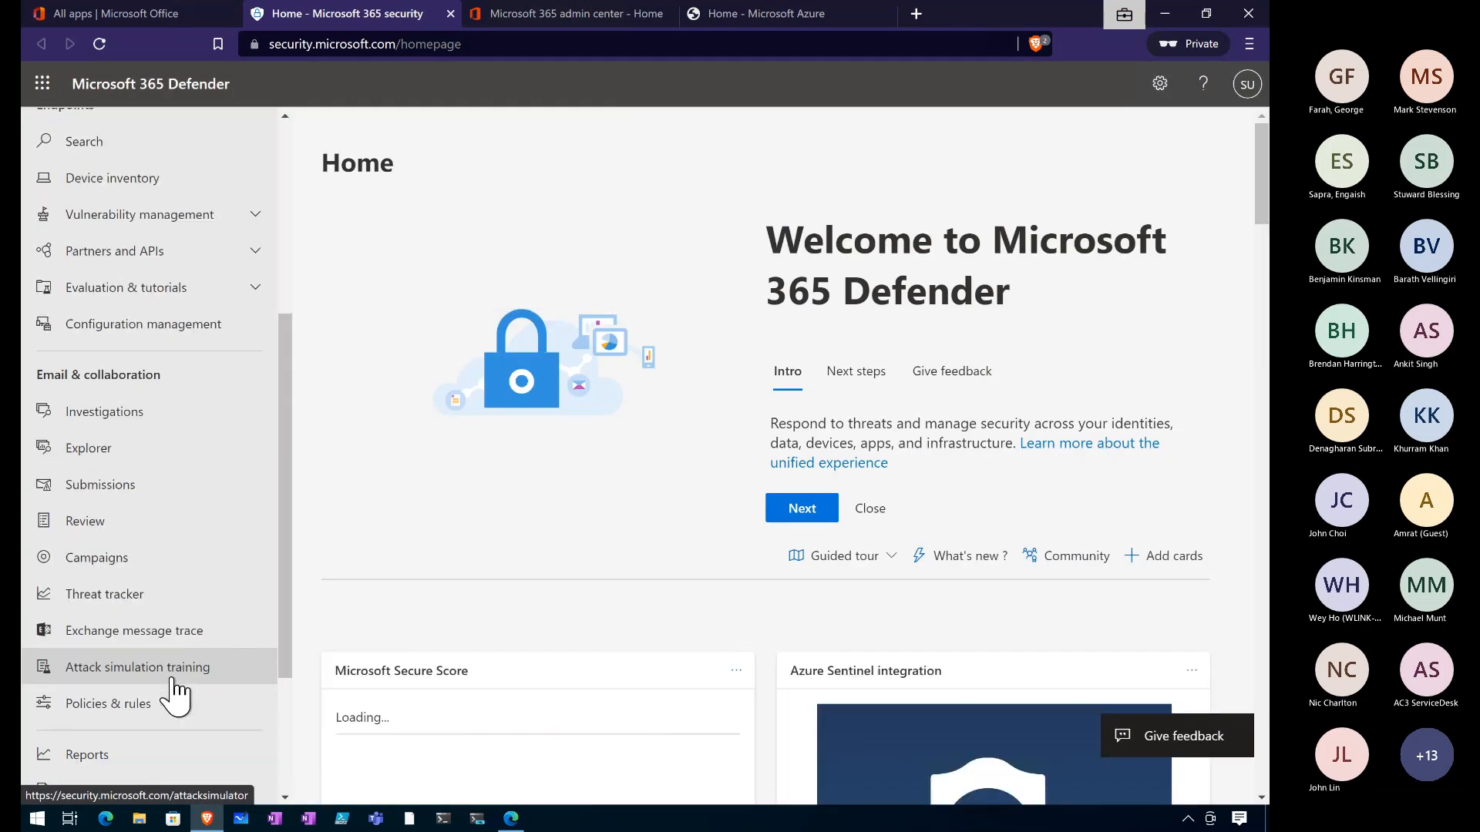
scroll(177, 694, down, 3)
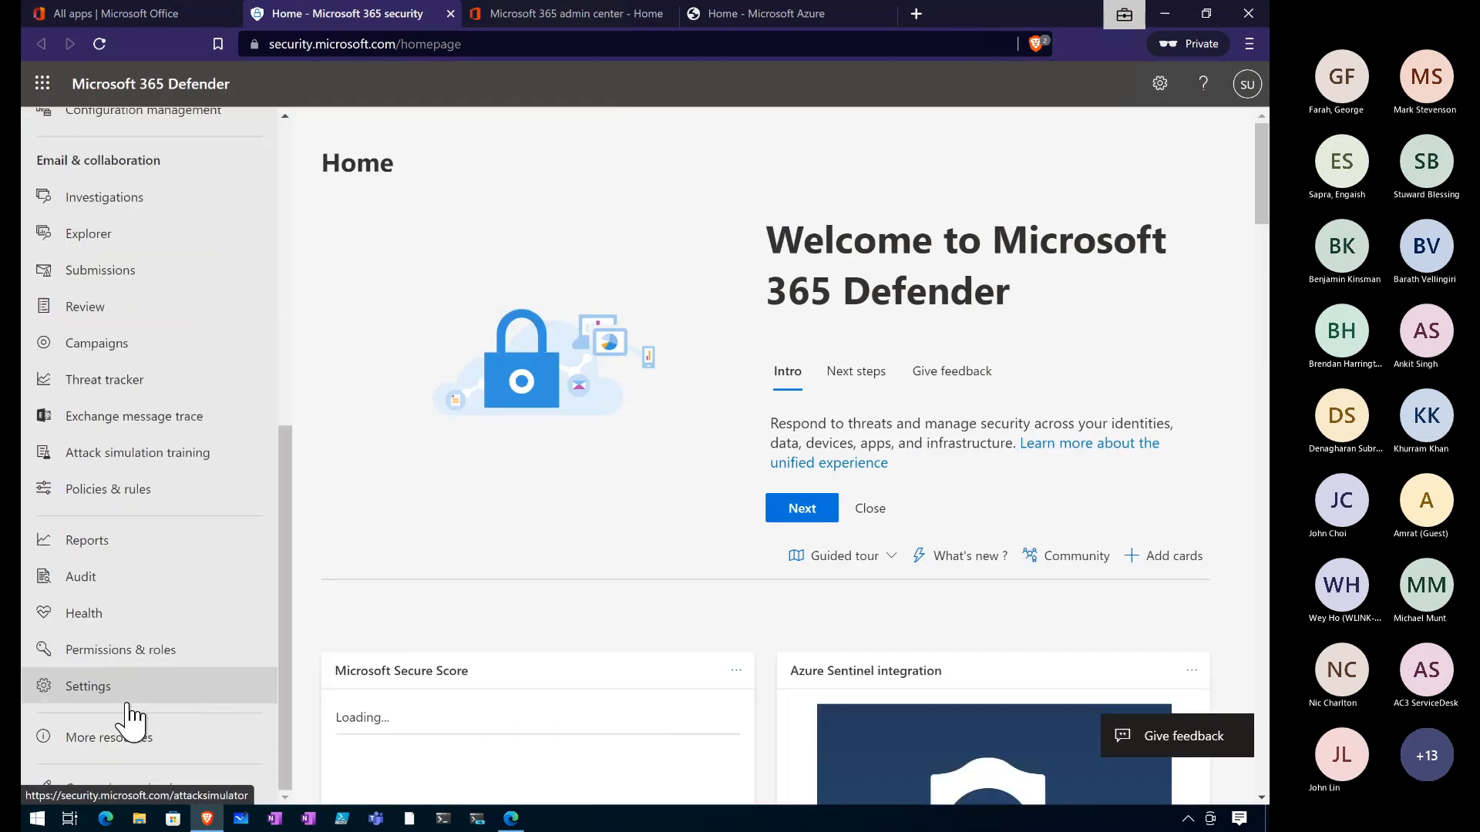
click(105, 491)
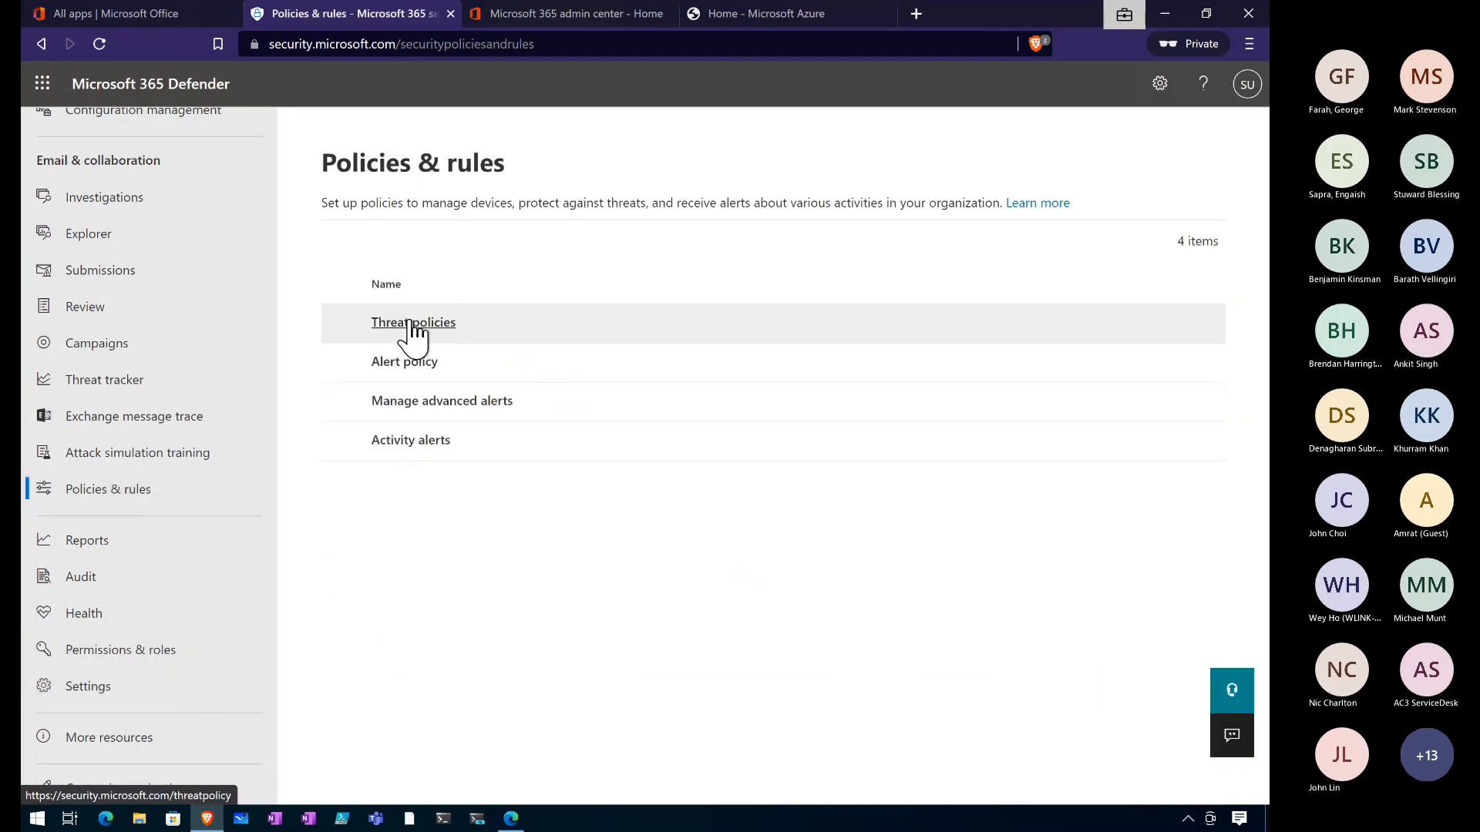
click(414, 327)
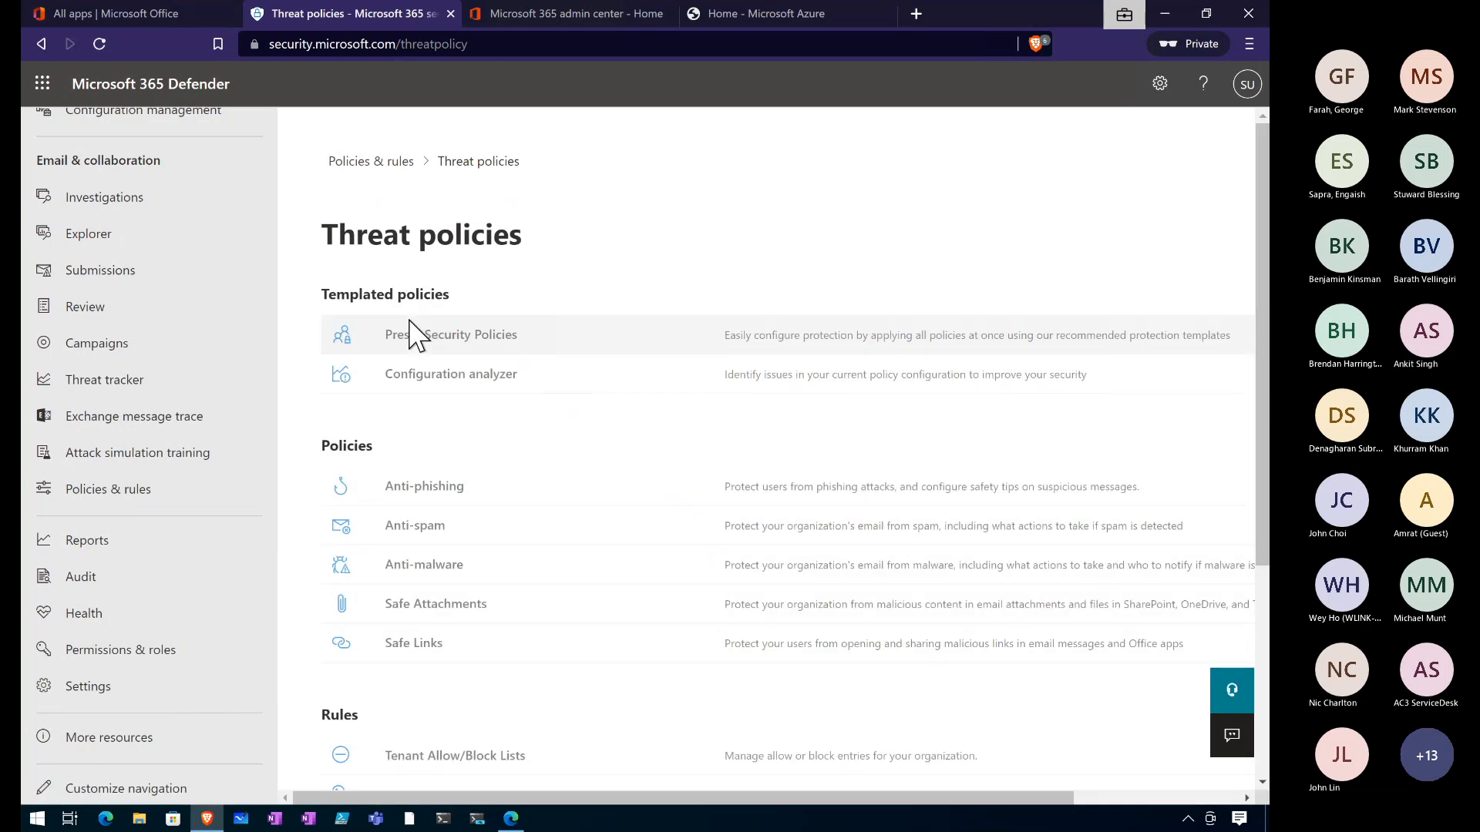
Step: Open the default anti-spam inbound policy and review its bulk email, spam property and action settings
scroll(516, 717, down, 2)
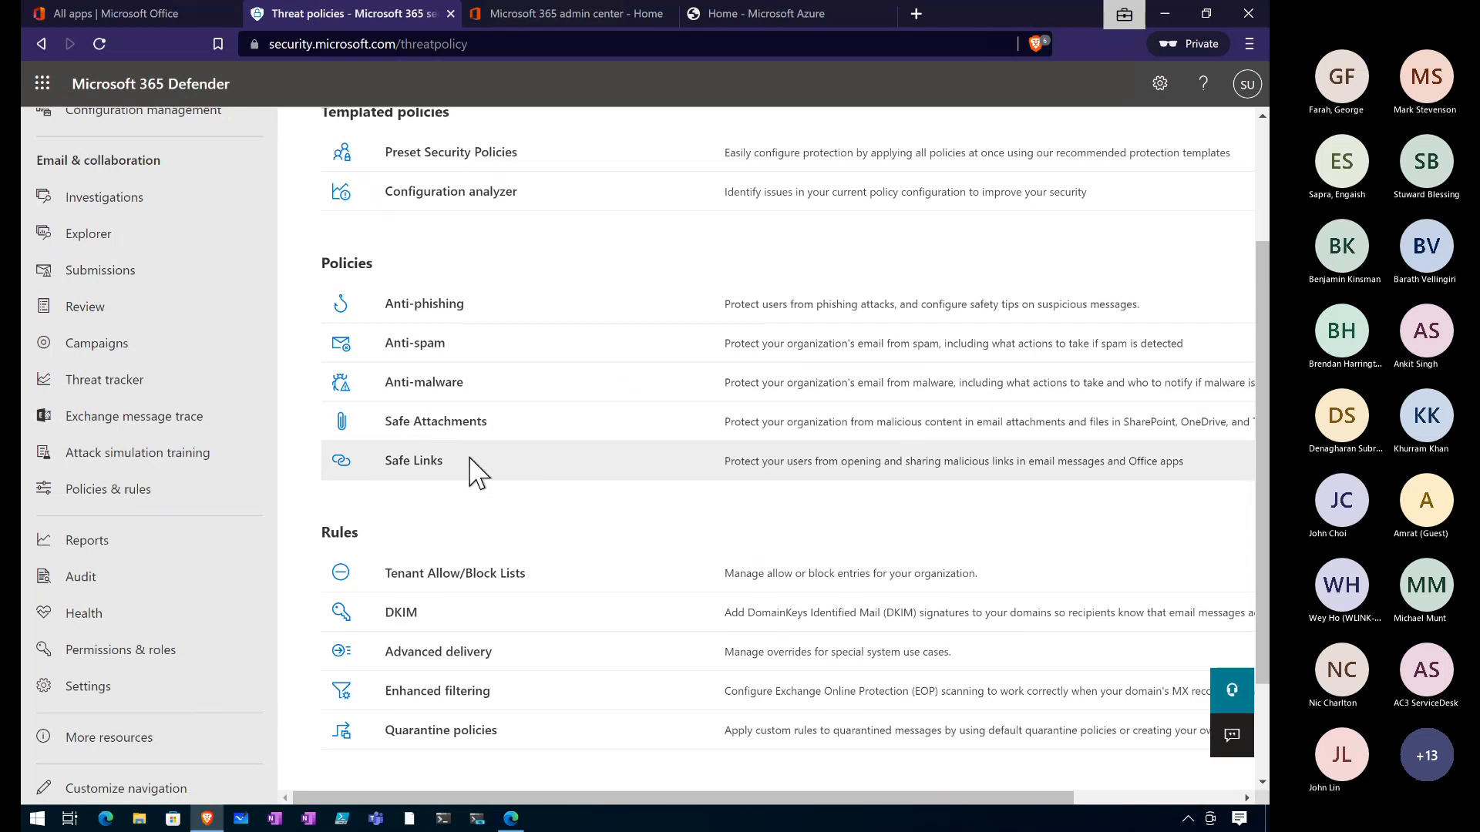
click(427, 349)
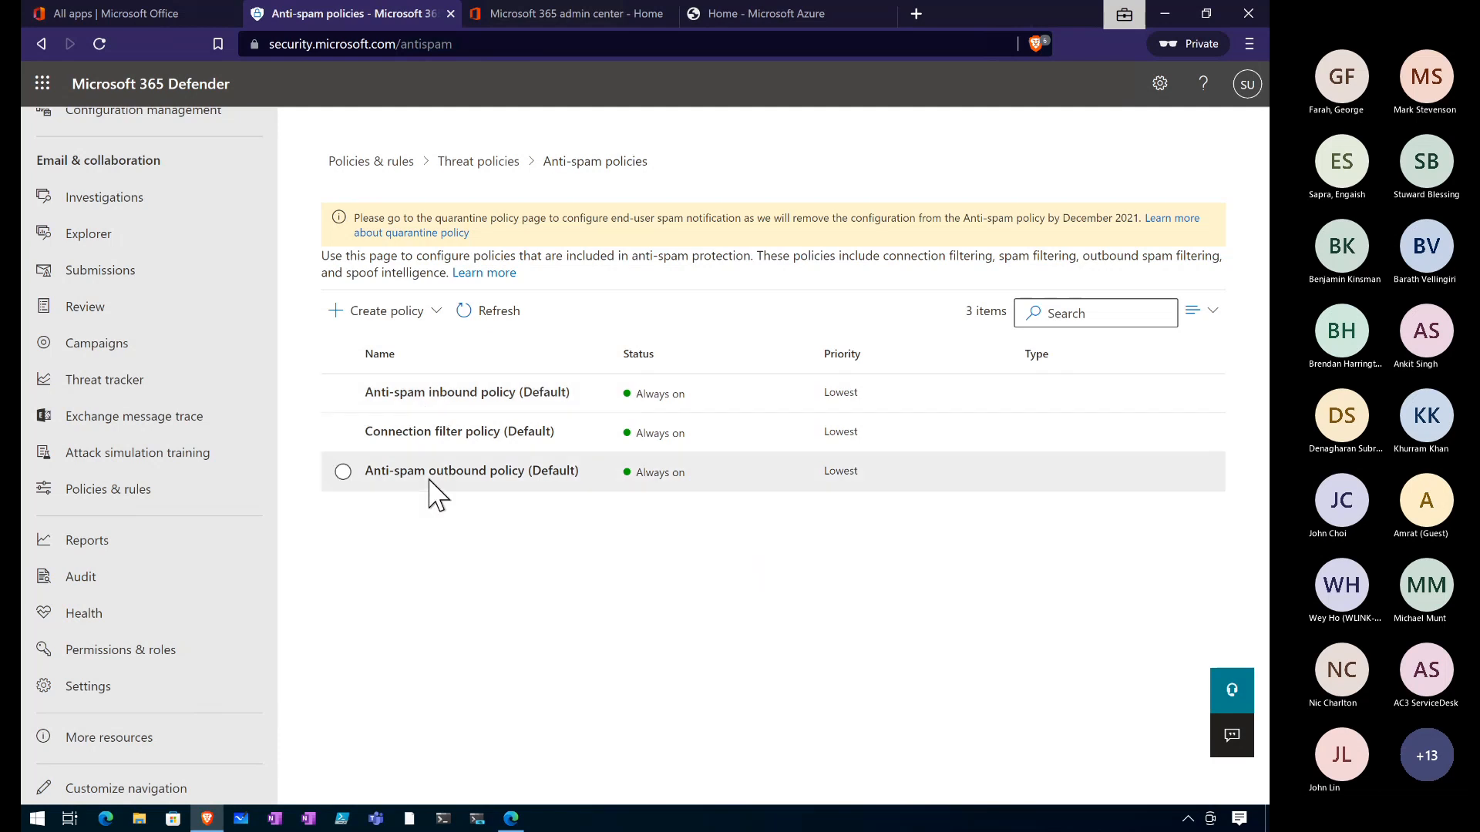
click(423, 392)
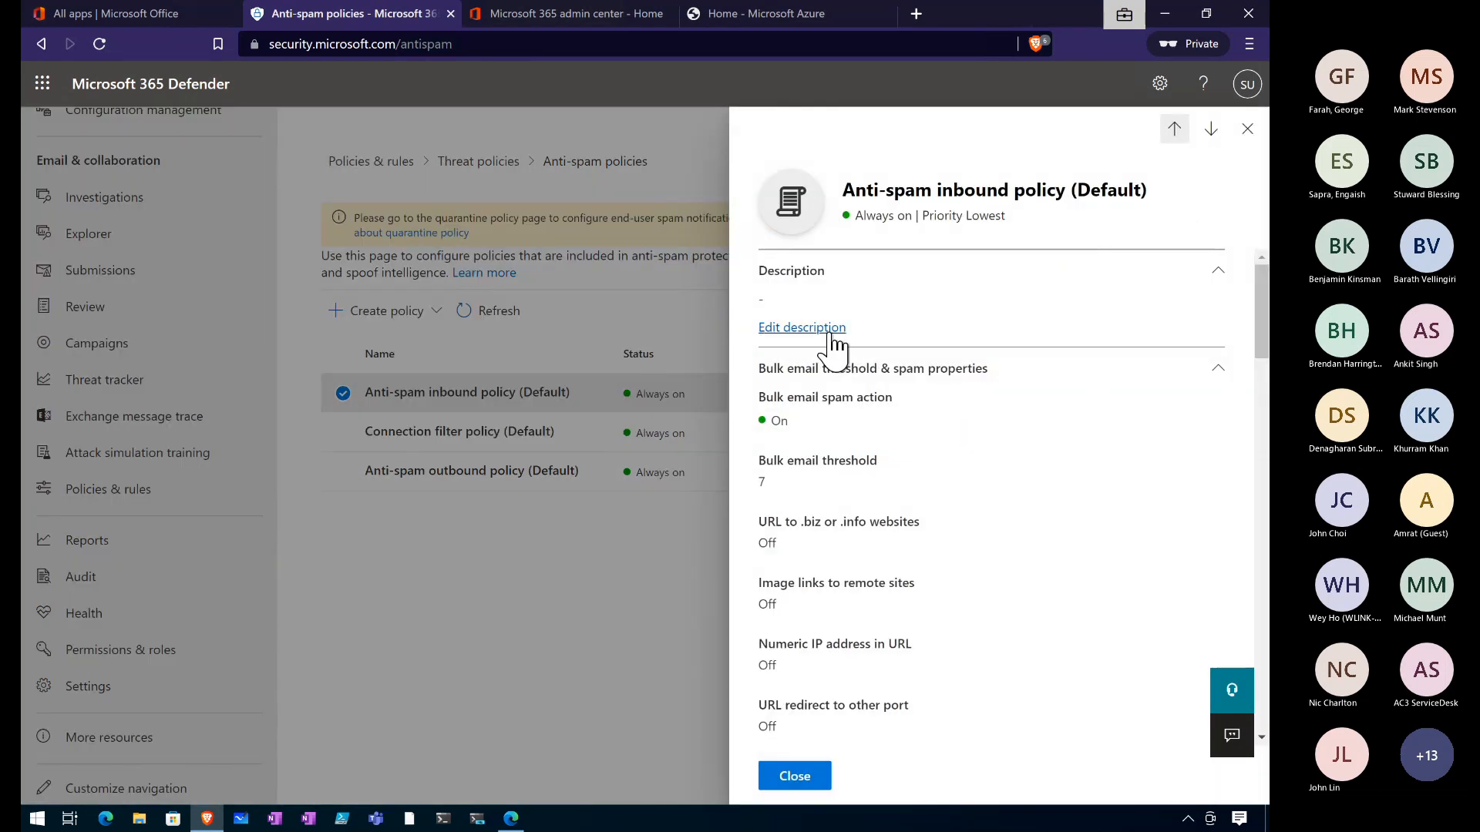
scroll(867, 552, down, 10)
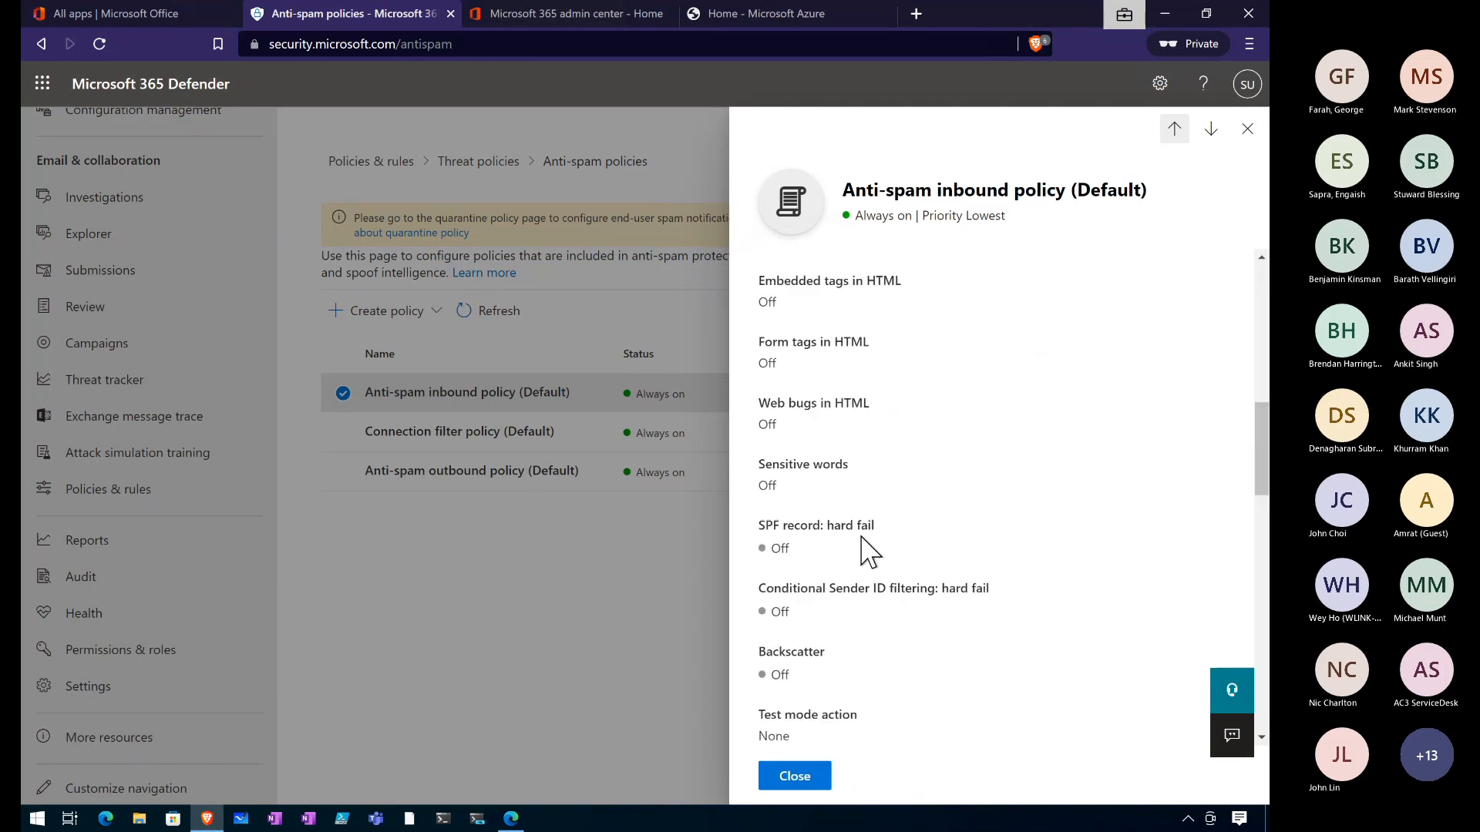
scroll(867, 551, down, 8)
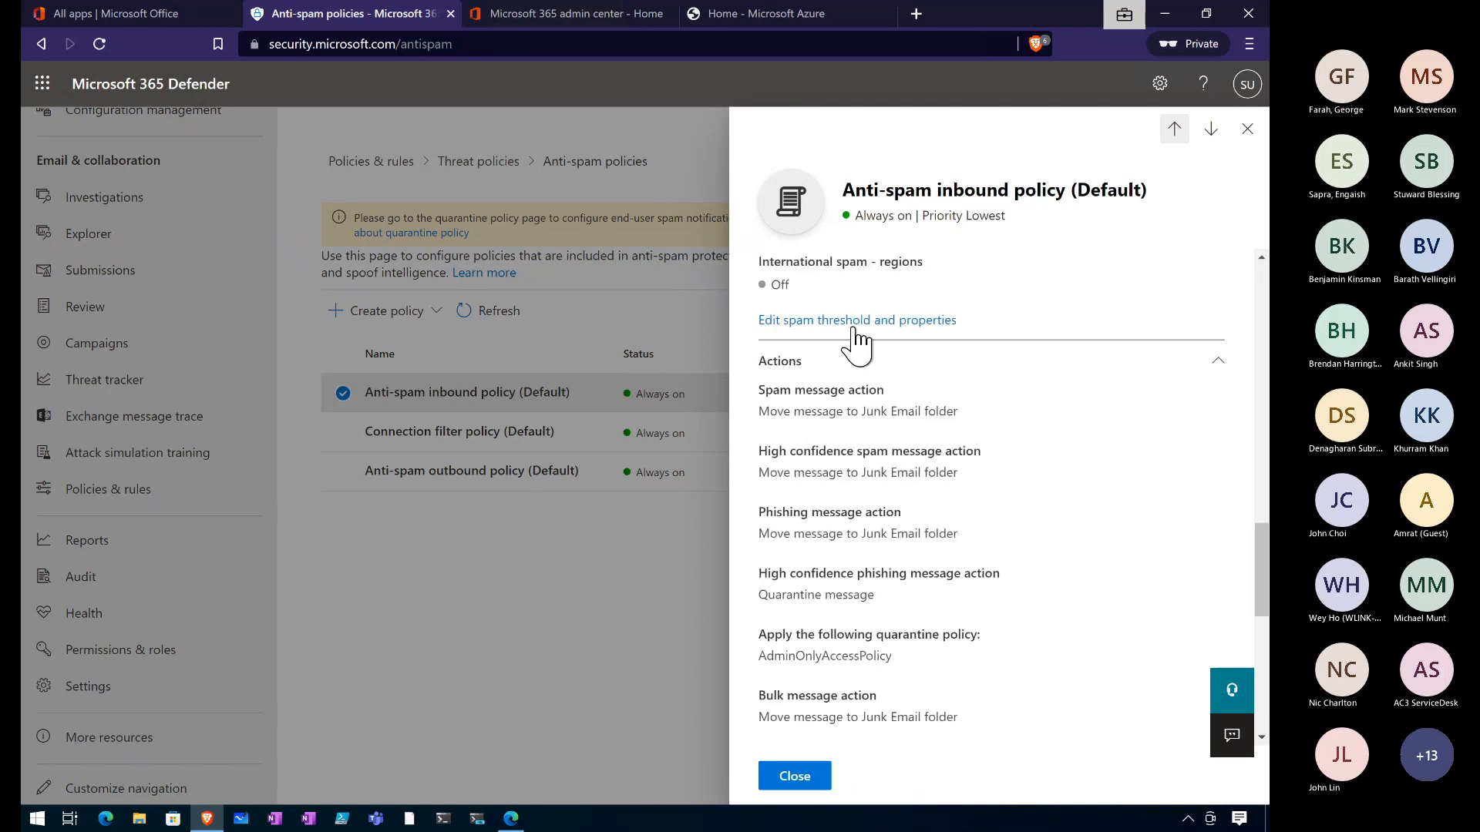
Step: Review the inbound policy's editable spam threshold and properties without saving, and check its allowed and blocked senders and domains
click(856, 321)
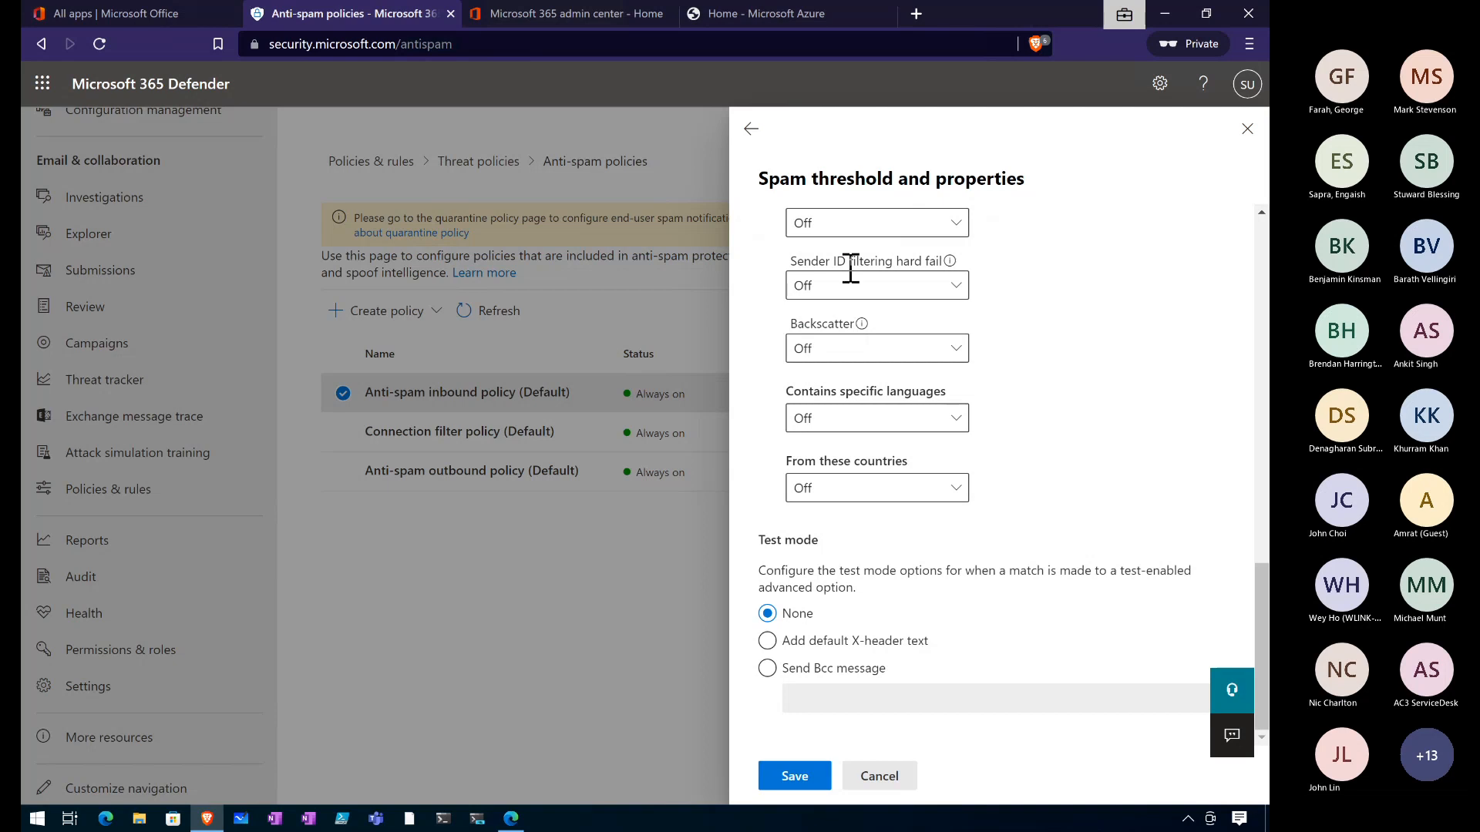
scroll(899, 331, up, 10)
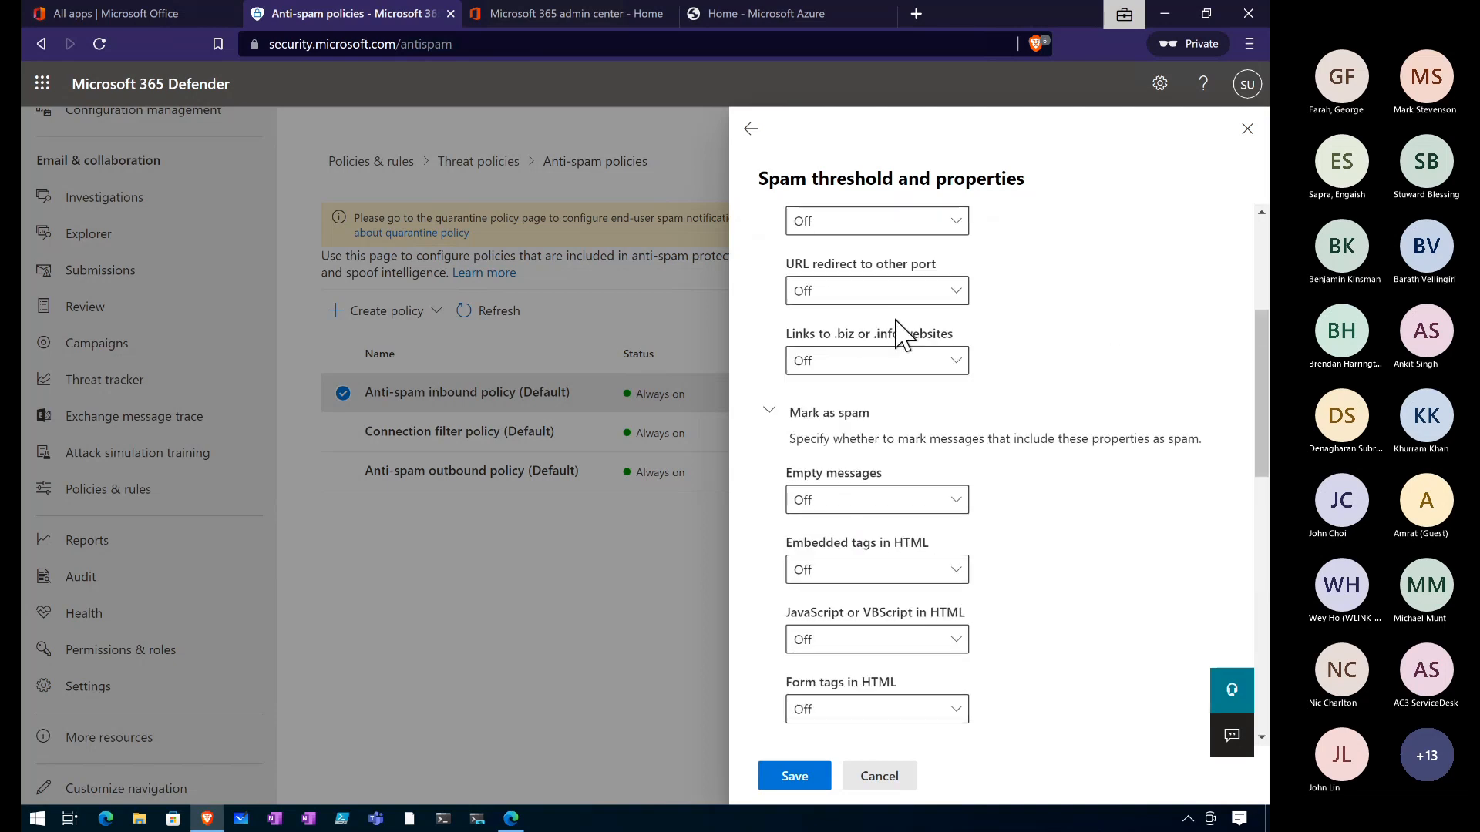
scroll(899, 332, up, 4)
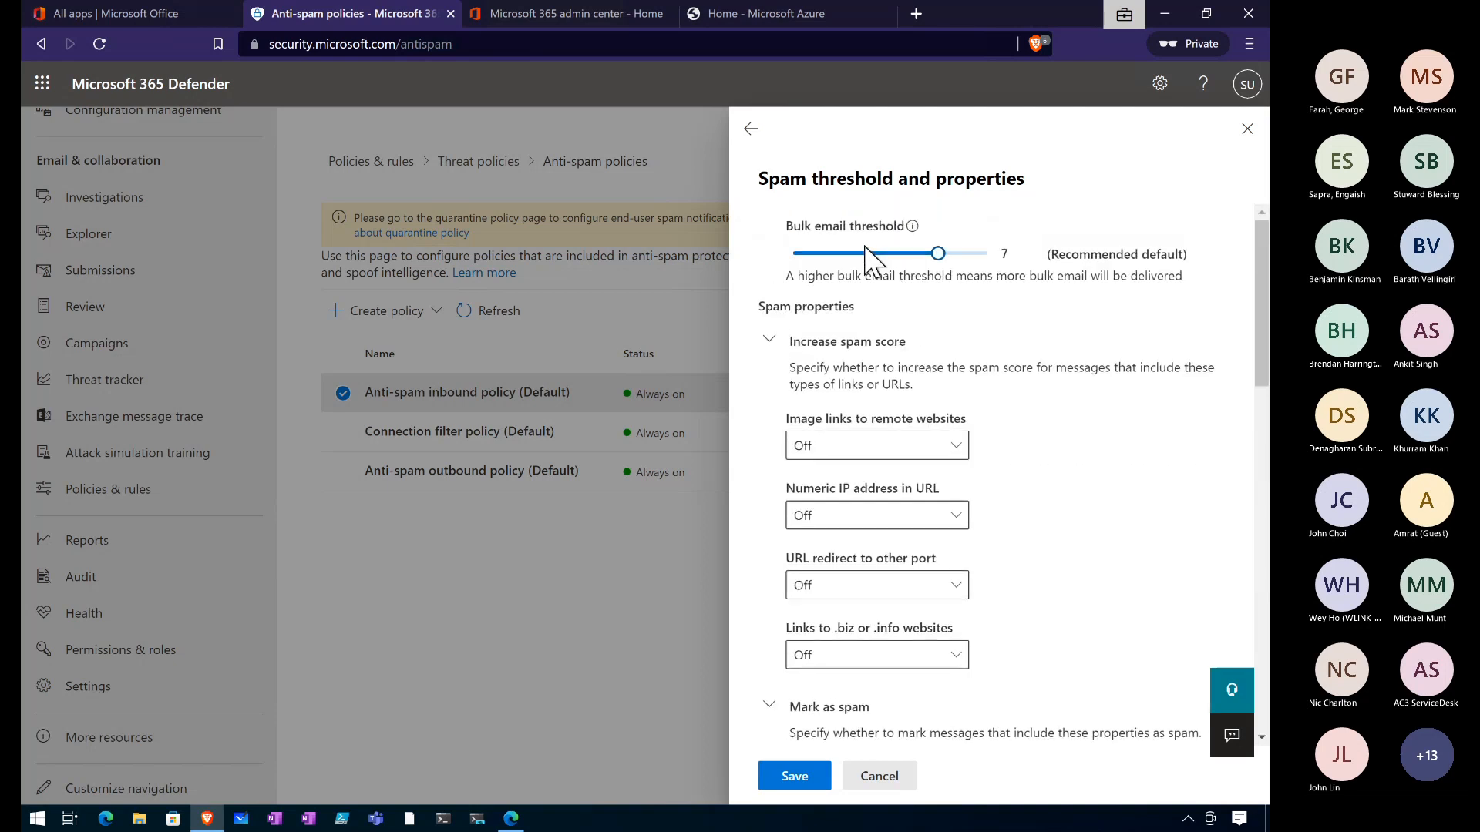
scroll(967, 401, down, 2)
scroll(968, 409, down, 9)
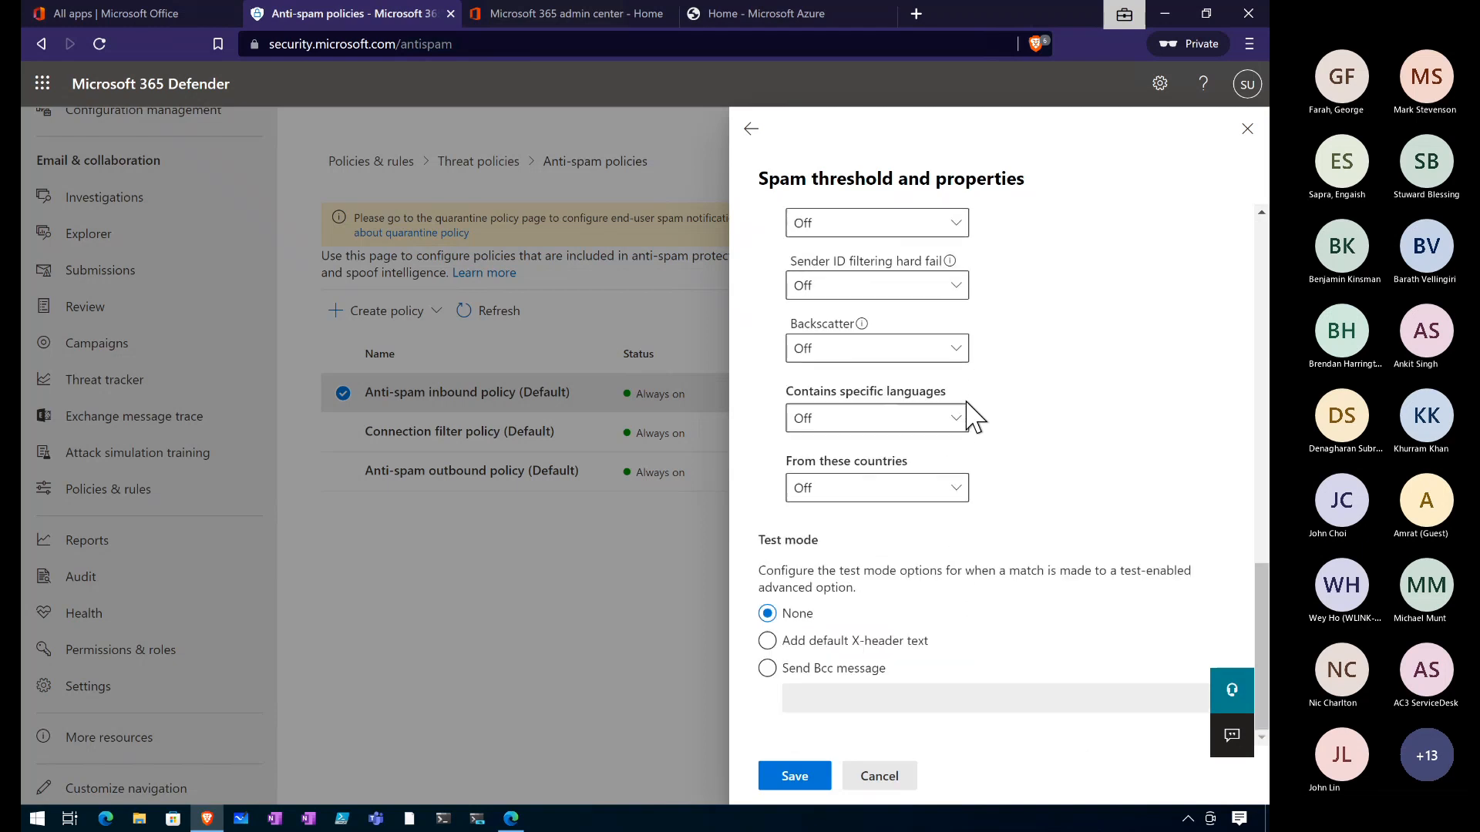
click(866, 774)
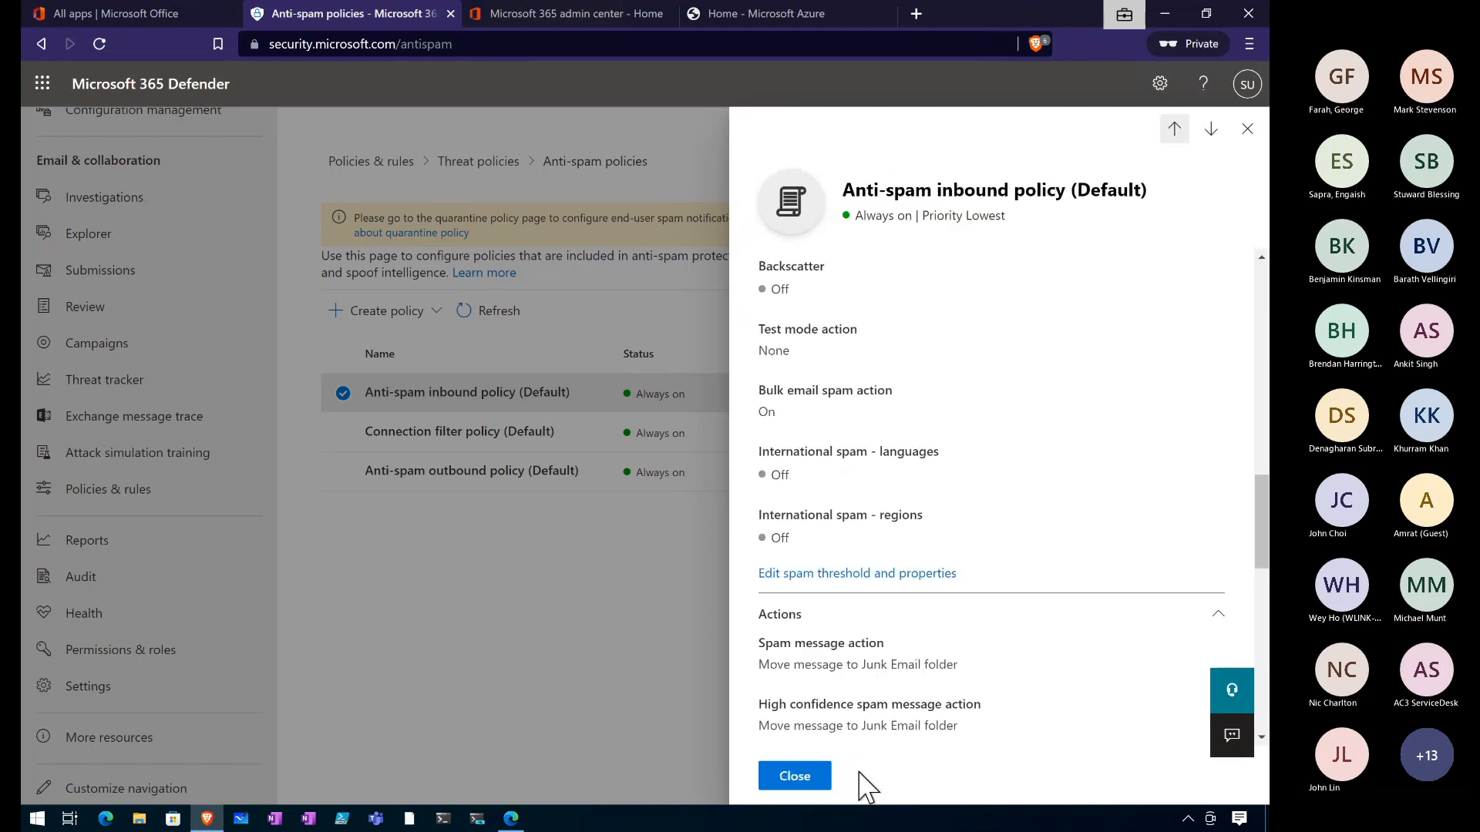
scroll(866, 570, down, 10)
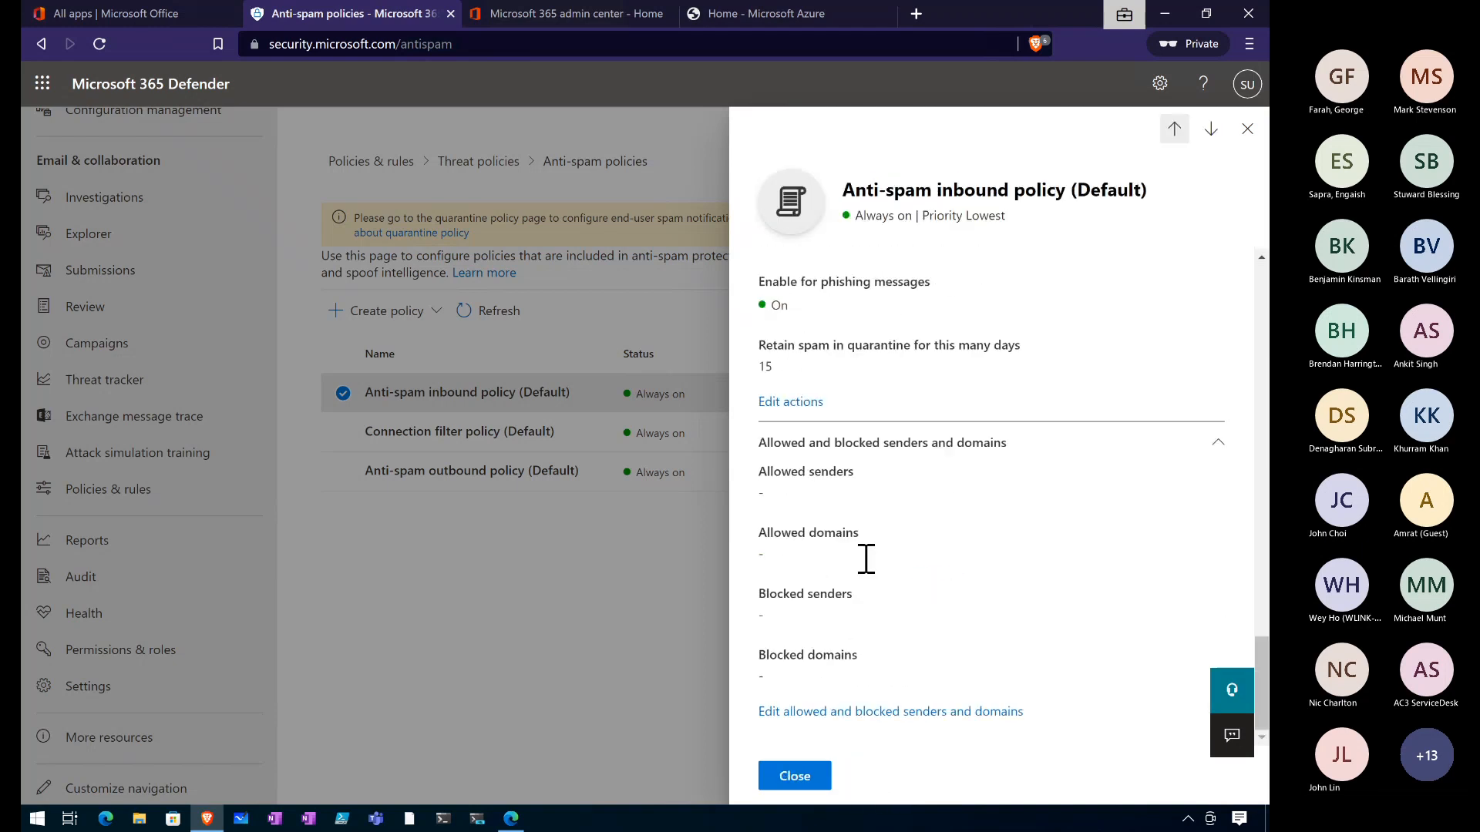
click(424, 393)
Step: Review the default anti-spam outbound policy's message limits, forwarding rules and notification options, closing it without saving
click(447, 474)
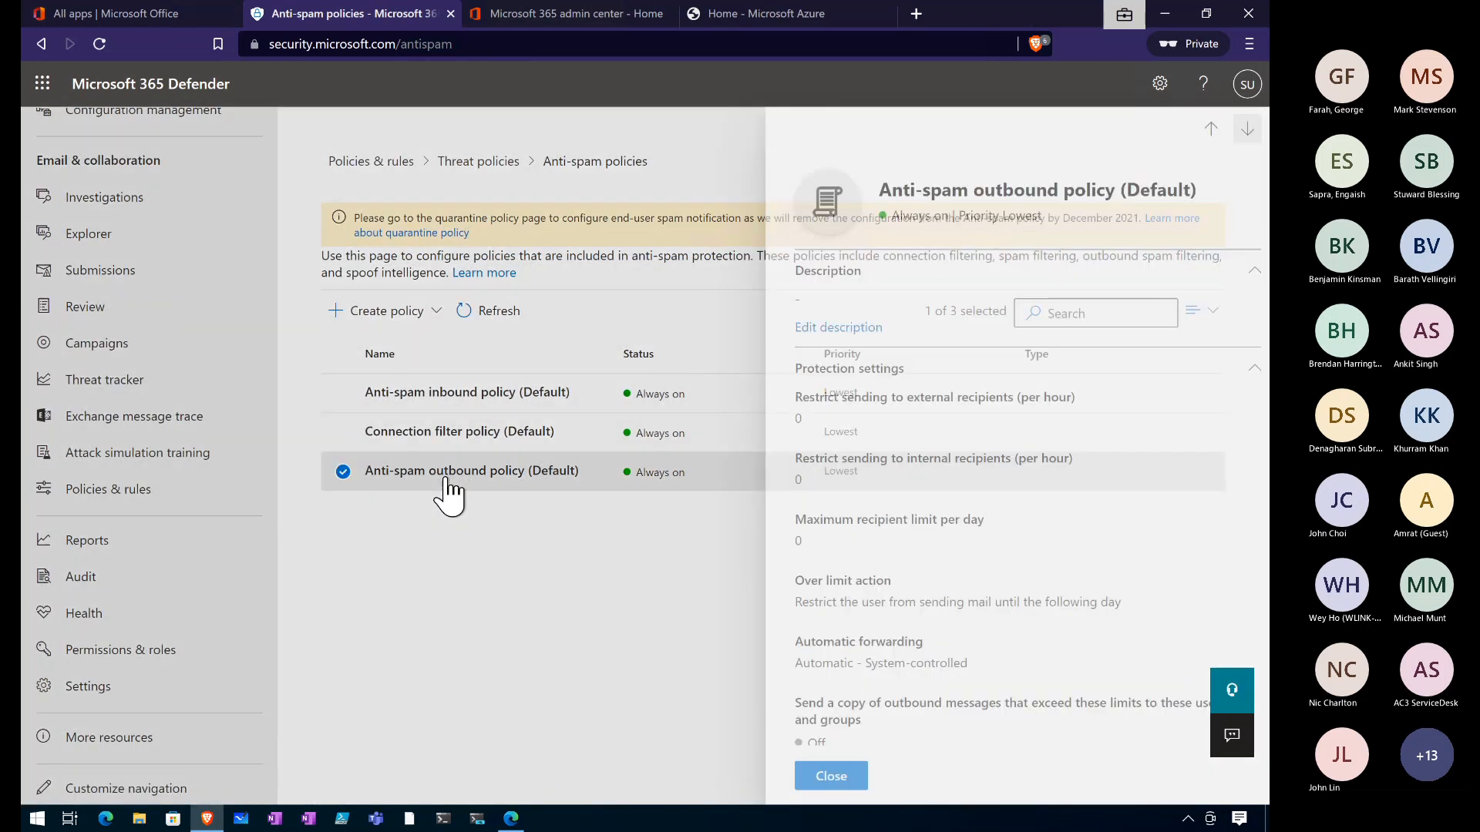
scroll(879, 604, down, 2)
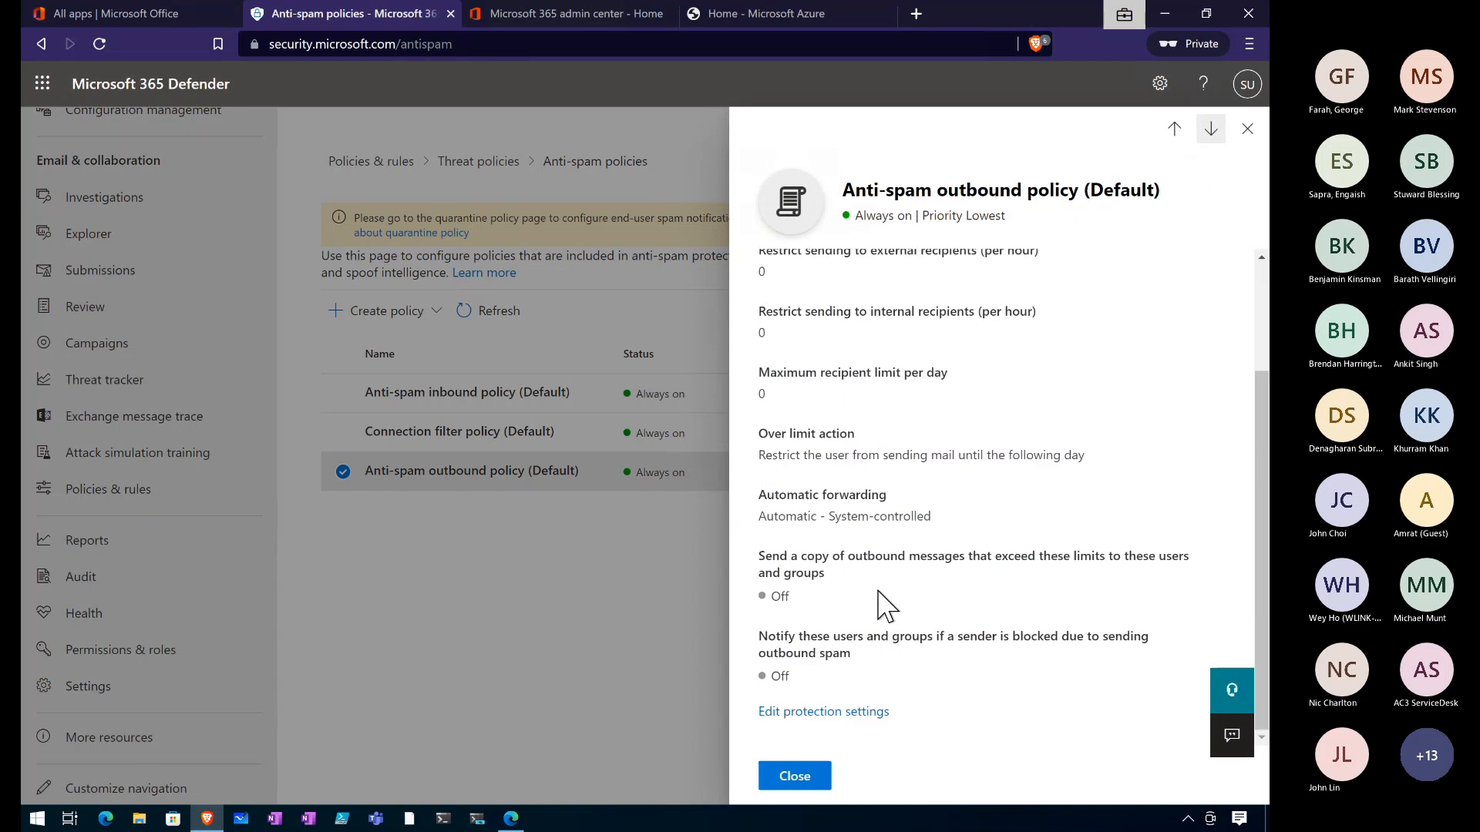
click(817, 712)
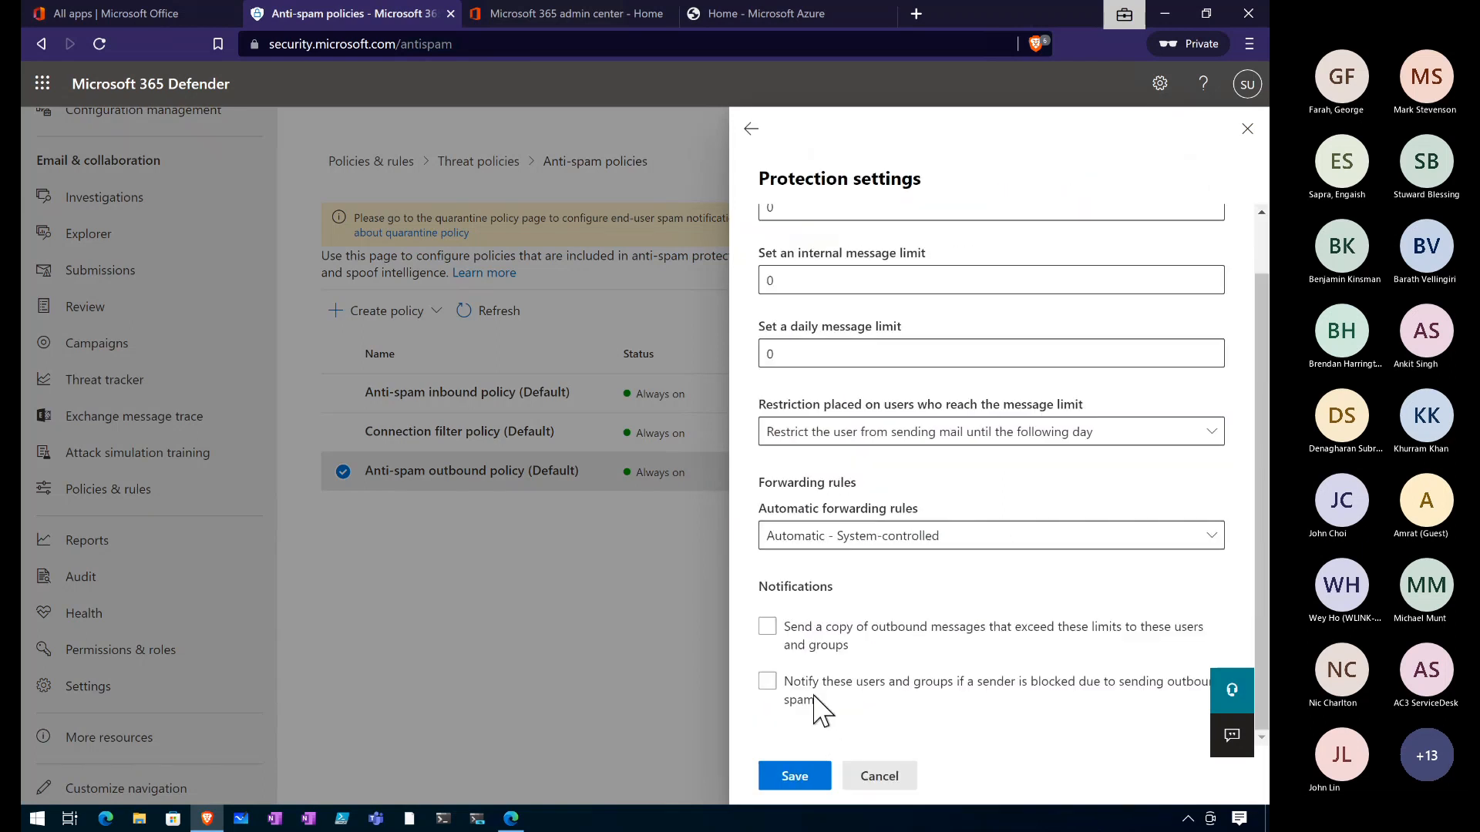
scroll(863, 578, up, 1)
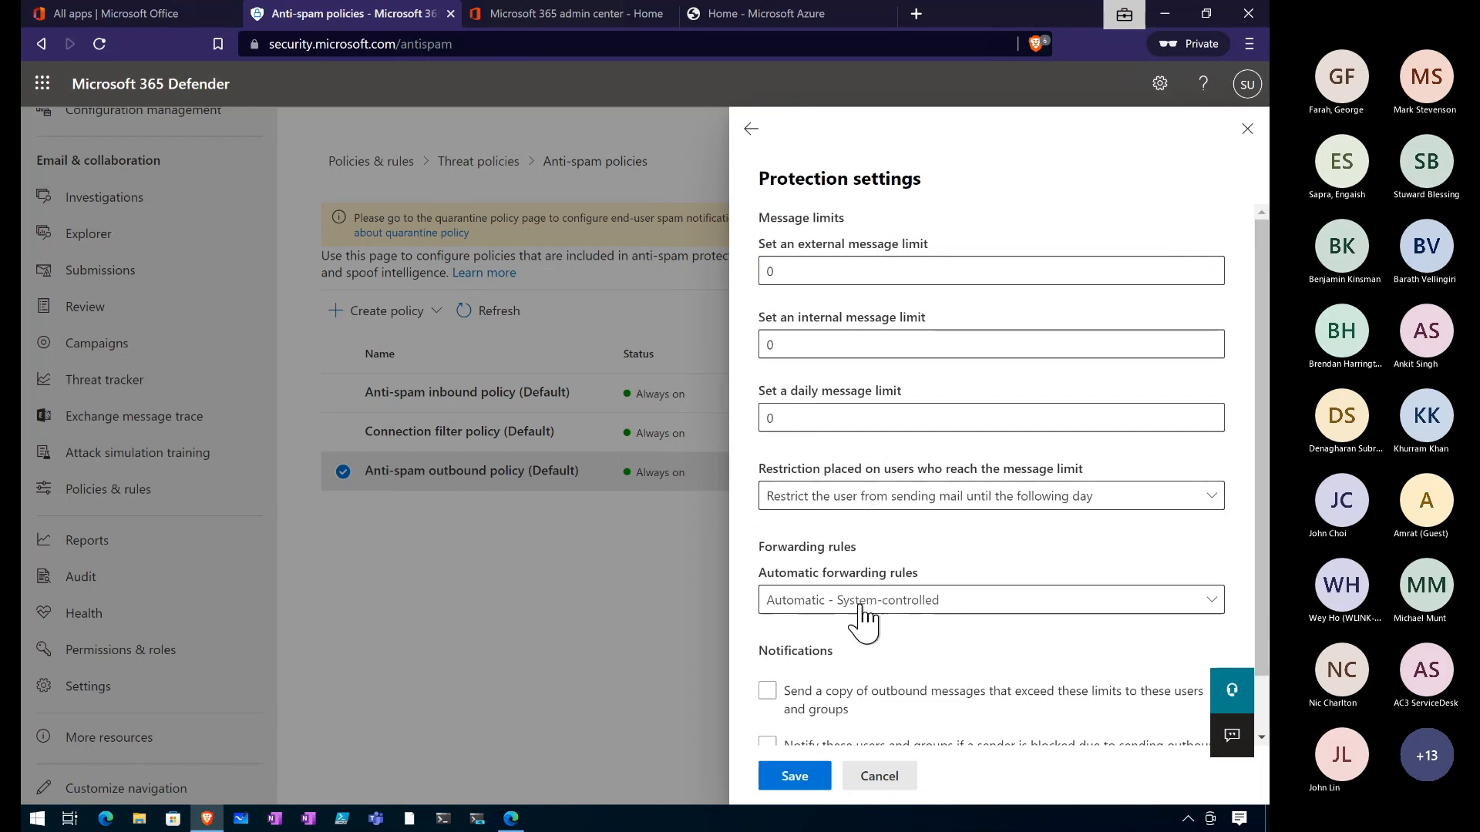
scroll(863, 621, down, 1)
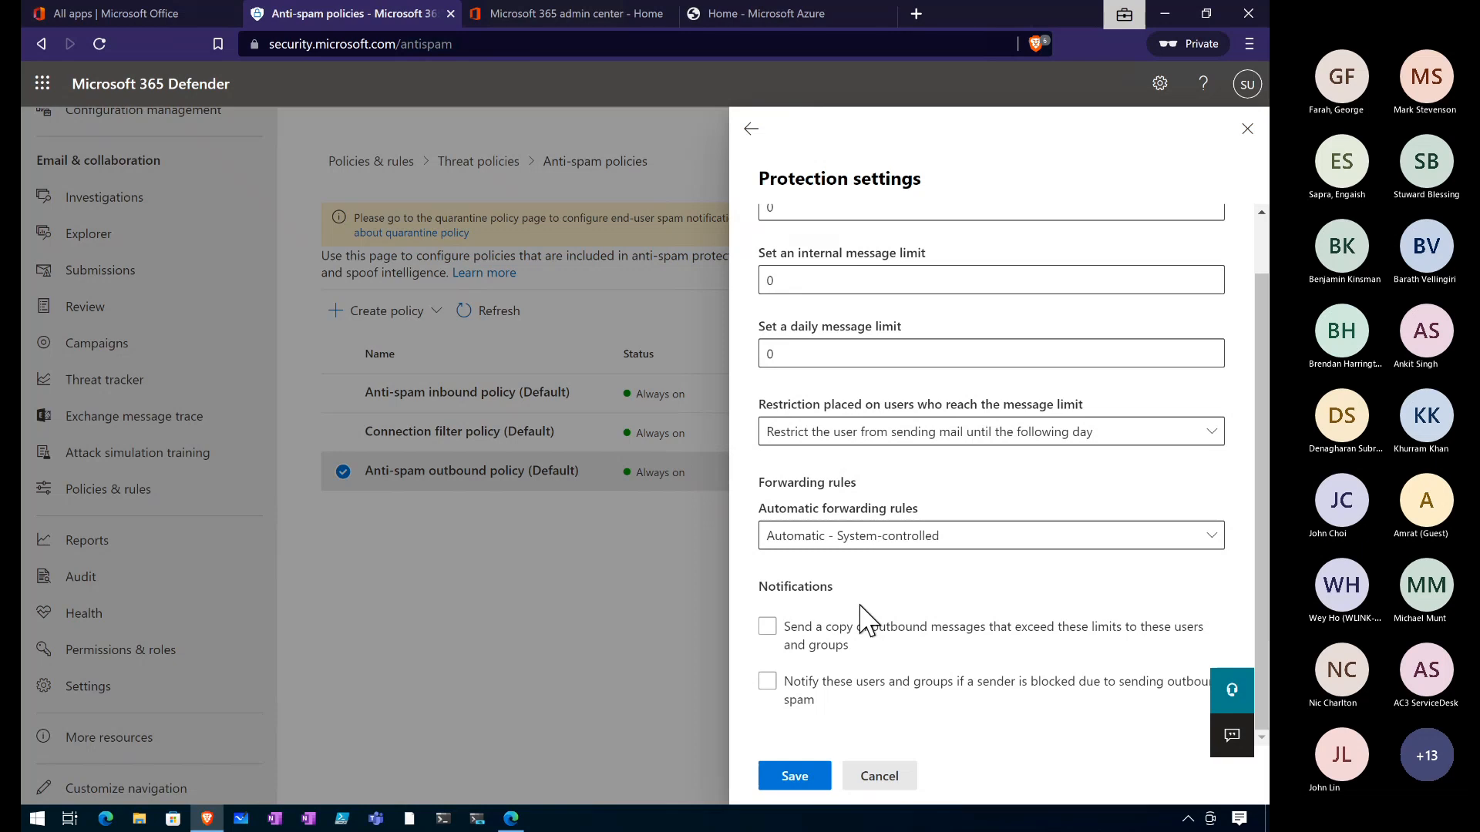
scroll(864, 620, up, 1)
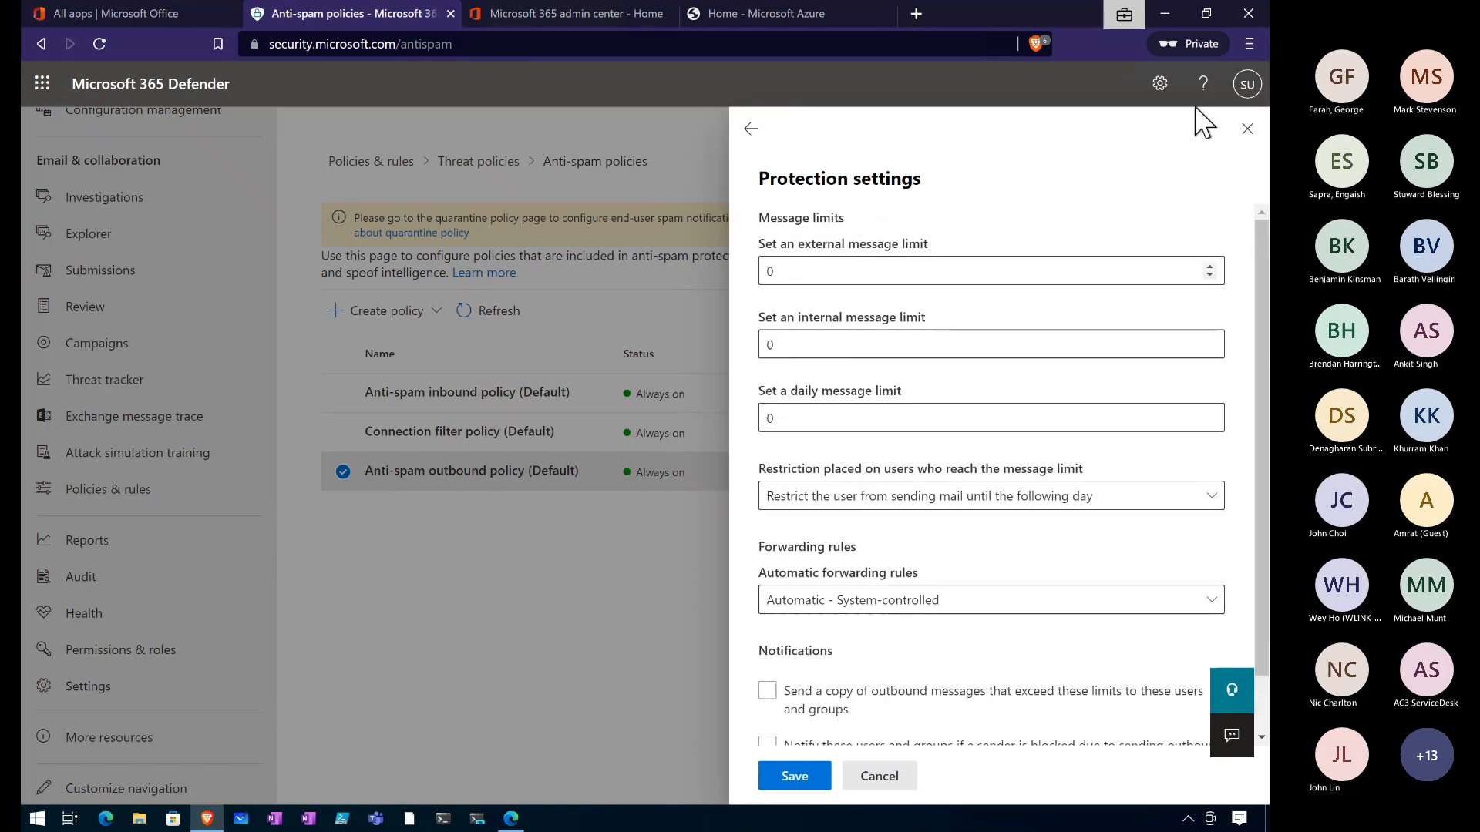
click(1247, 131)
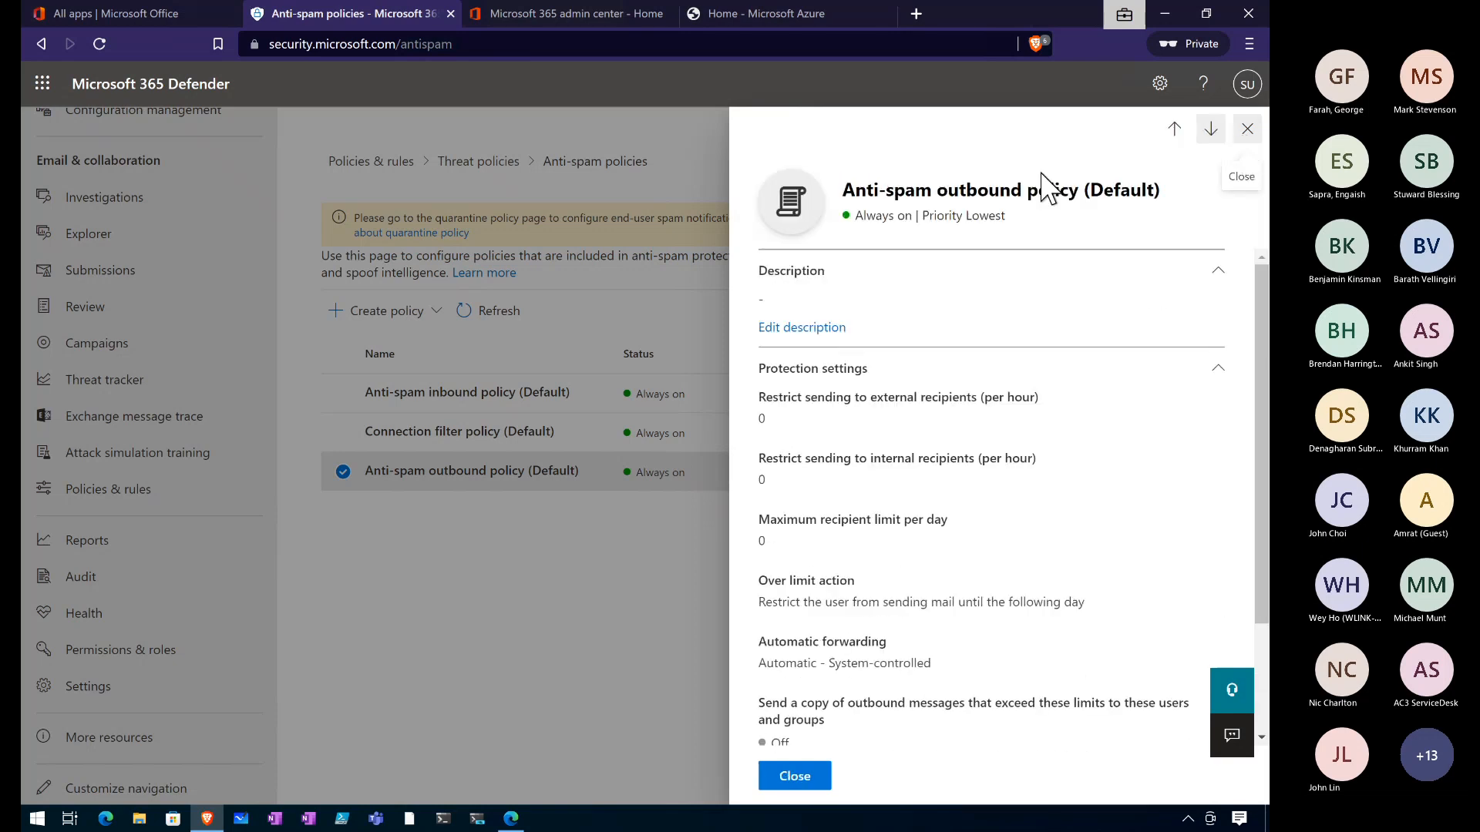
click(1248, 131)
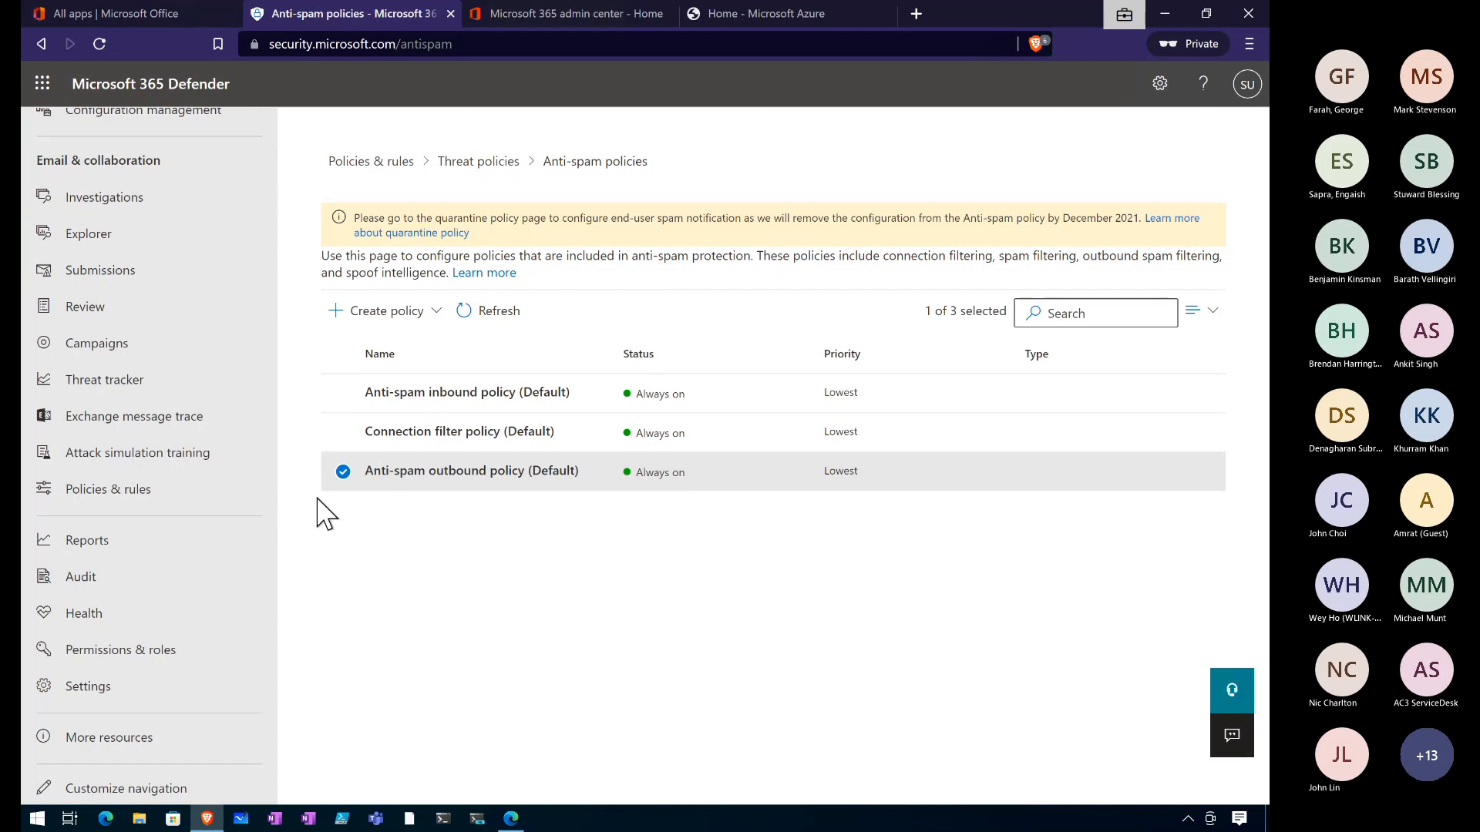
Step: Examine the default connection filter policy's IP allow, IP block and safe list options, and close it without saving
click(343, 472)
click(407, 433)
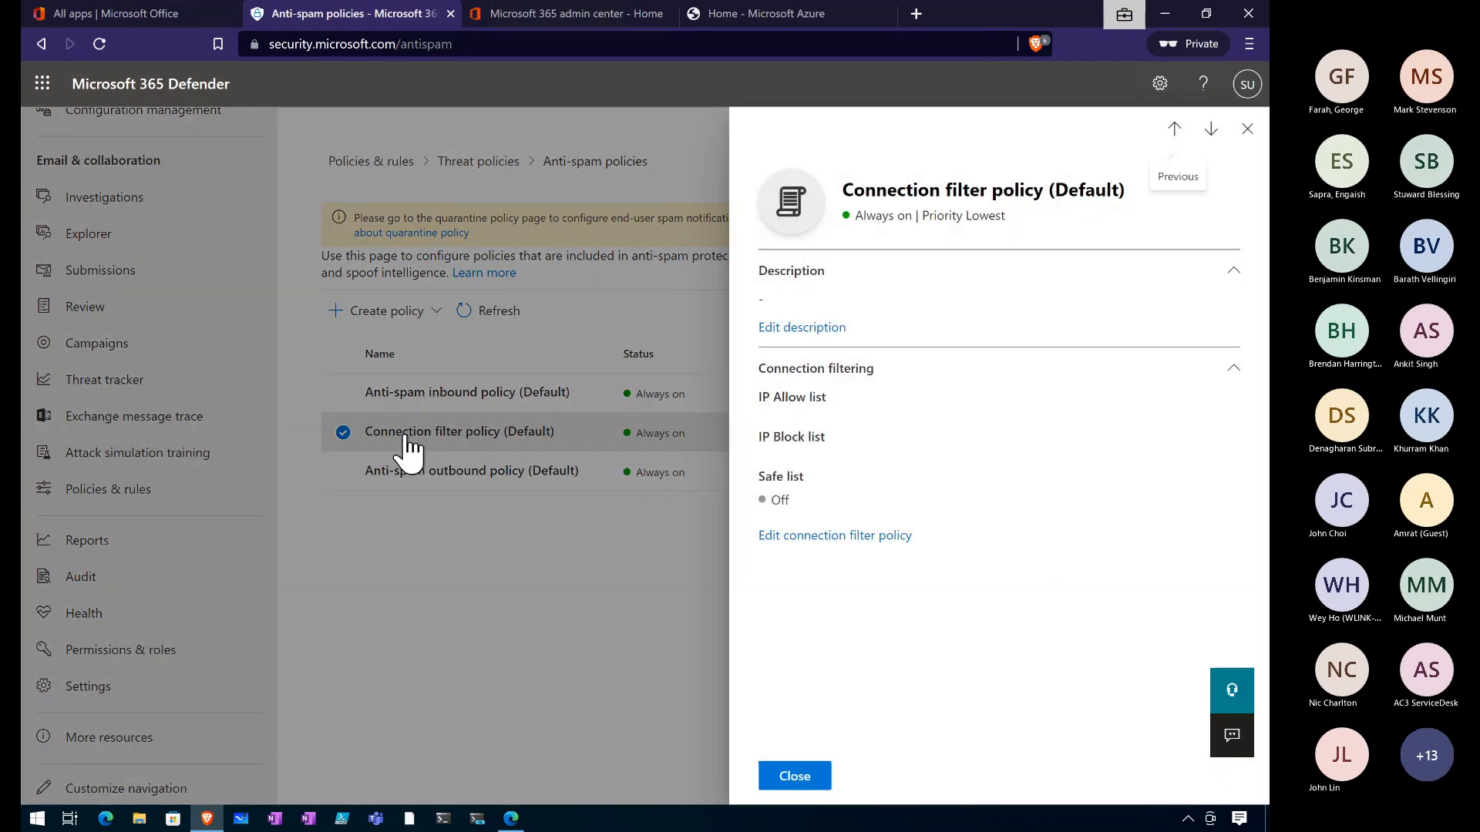
click(857, 536)
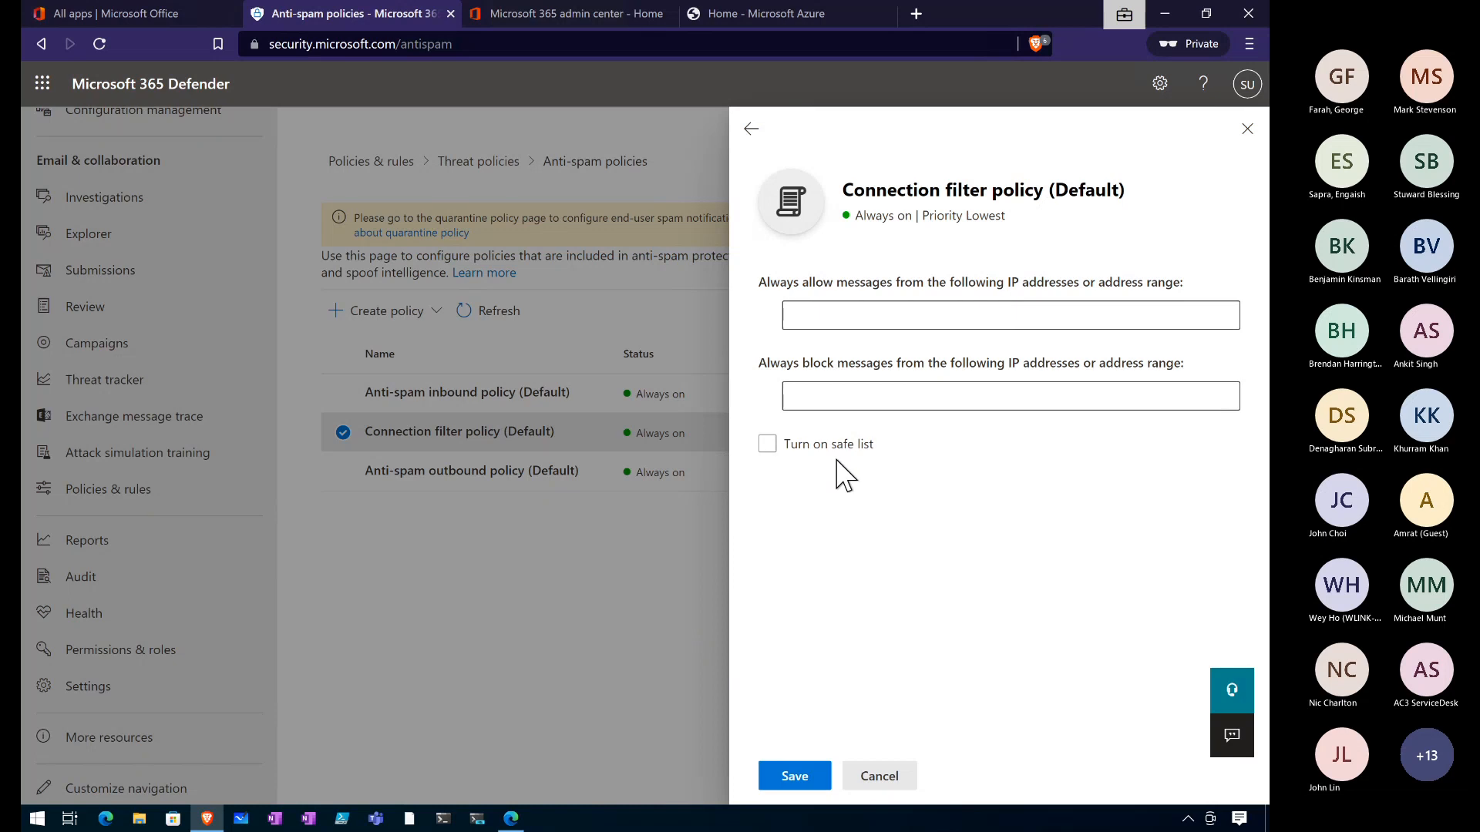
click(838, 450)
click(894, 780)
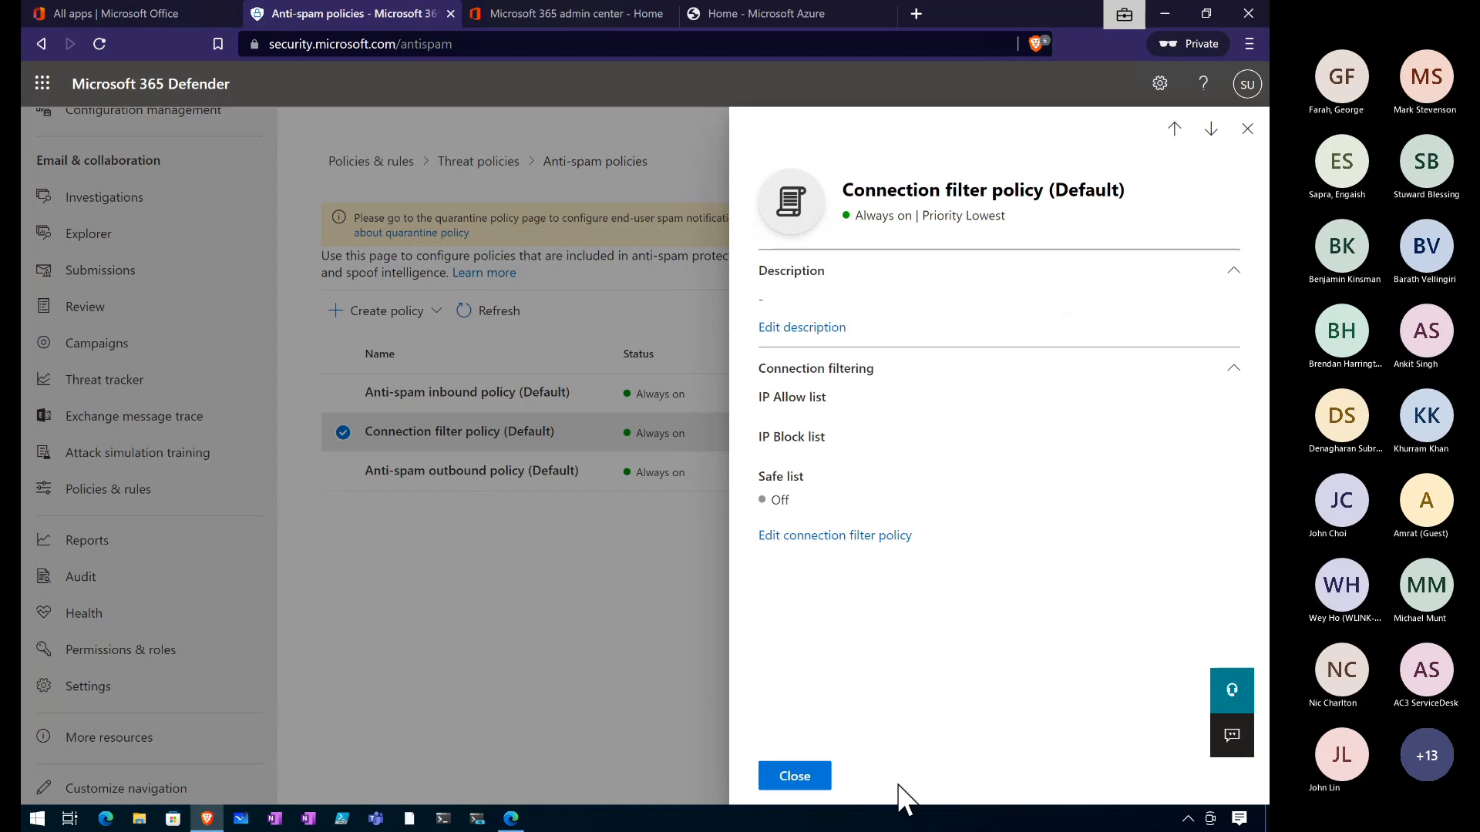
click(1247, 130)
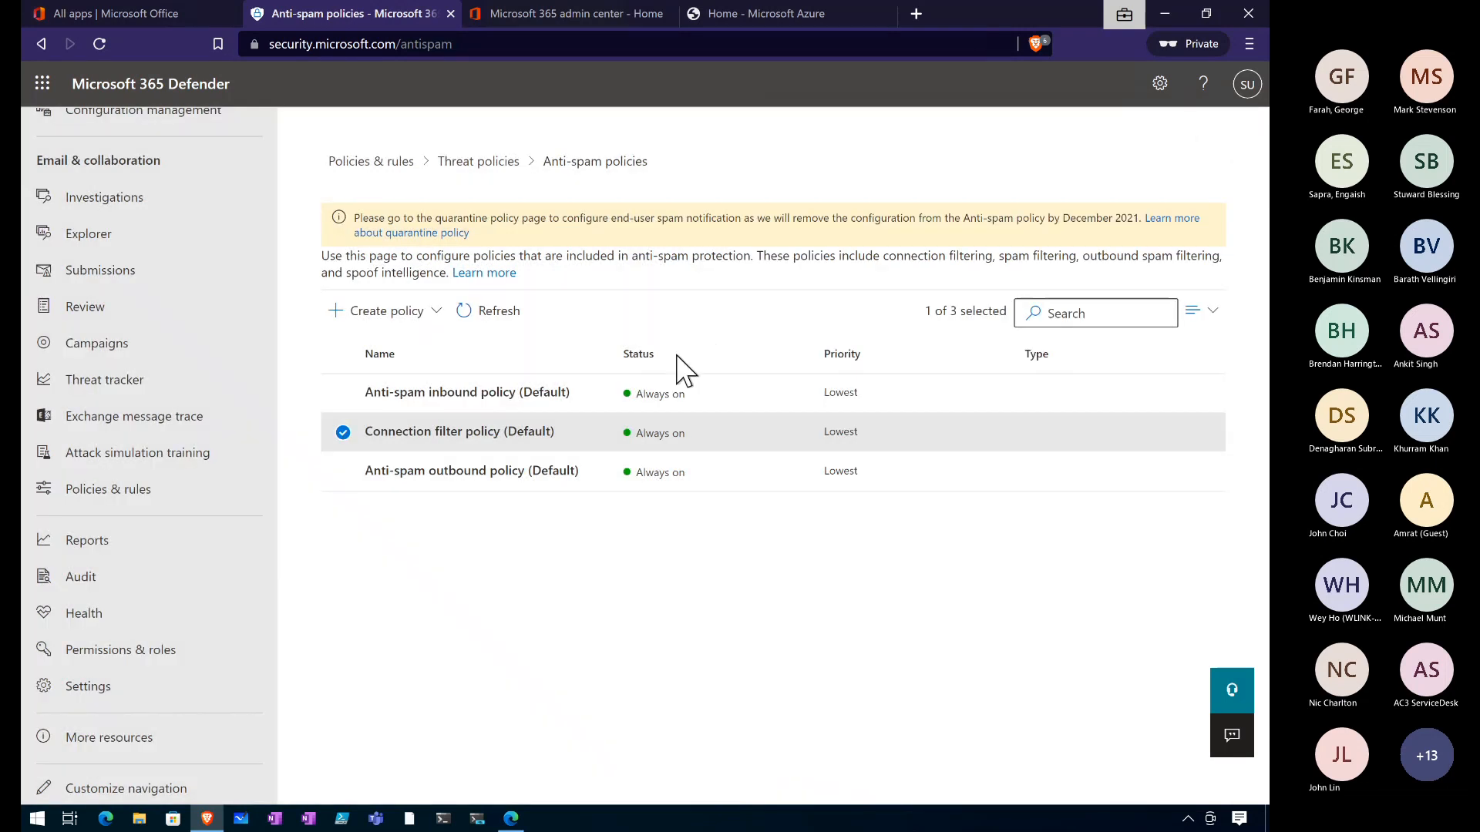
Step: Review the protection settings of the default anti-malware policy under Threat policies, and close it without saving
click(501, 161)
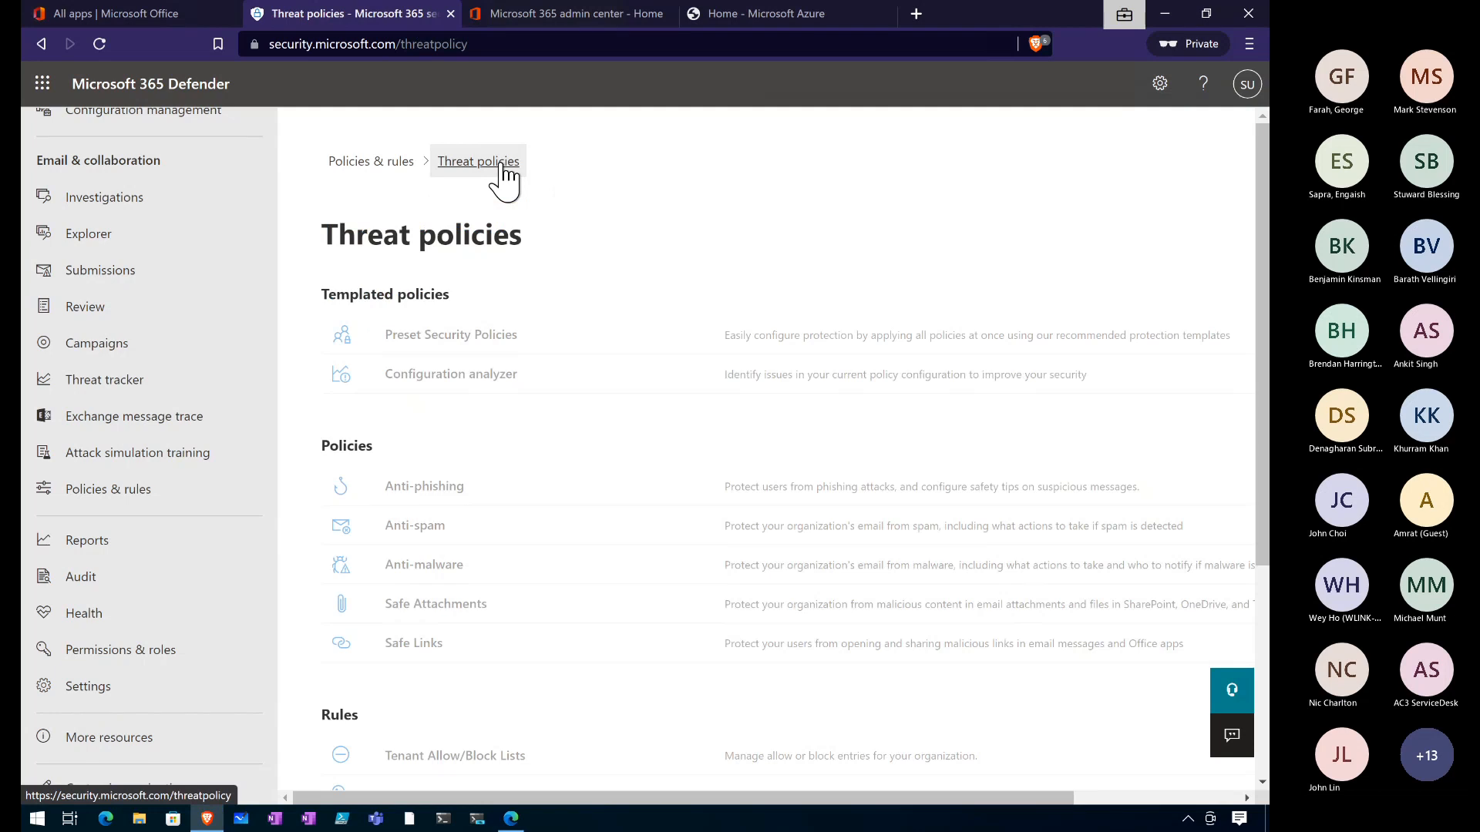
click(428, 566)
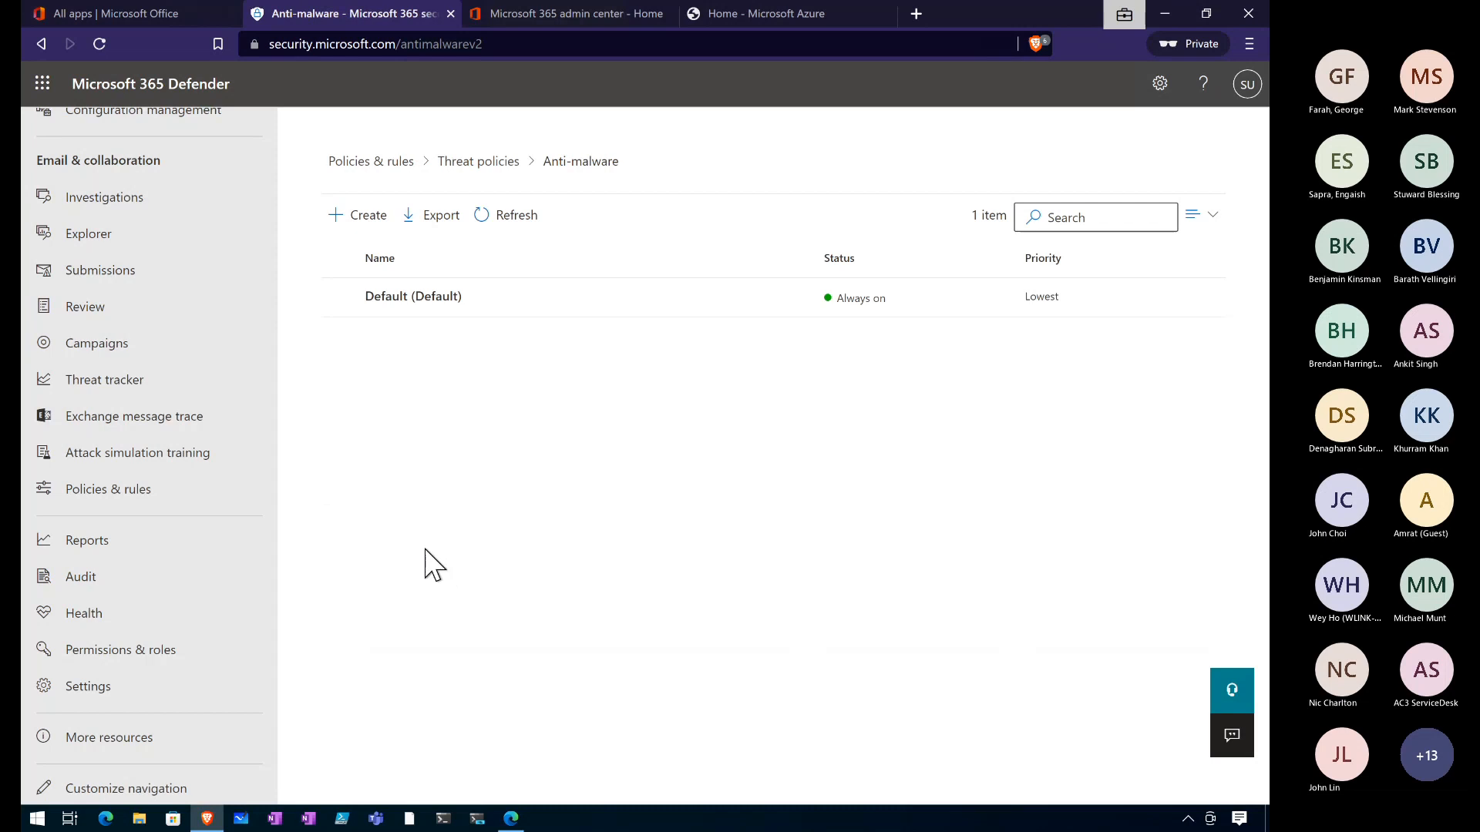
click(416, 304)
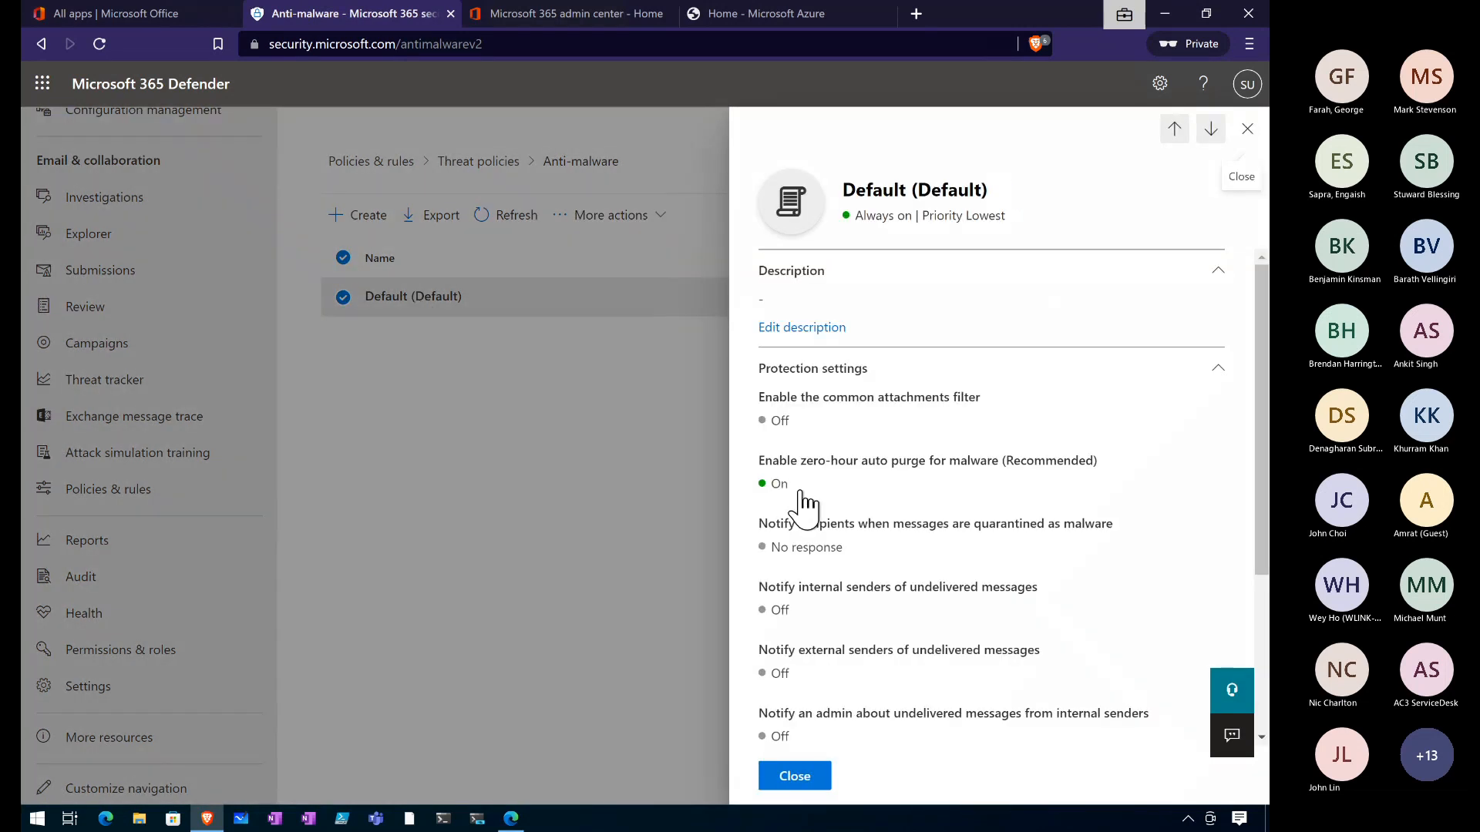
scroll(809, 520, down, 3)
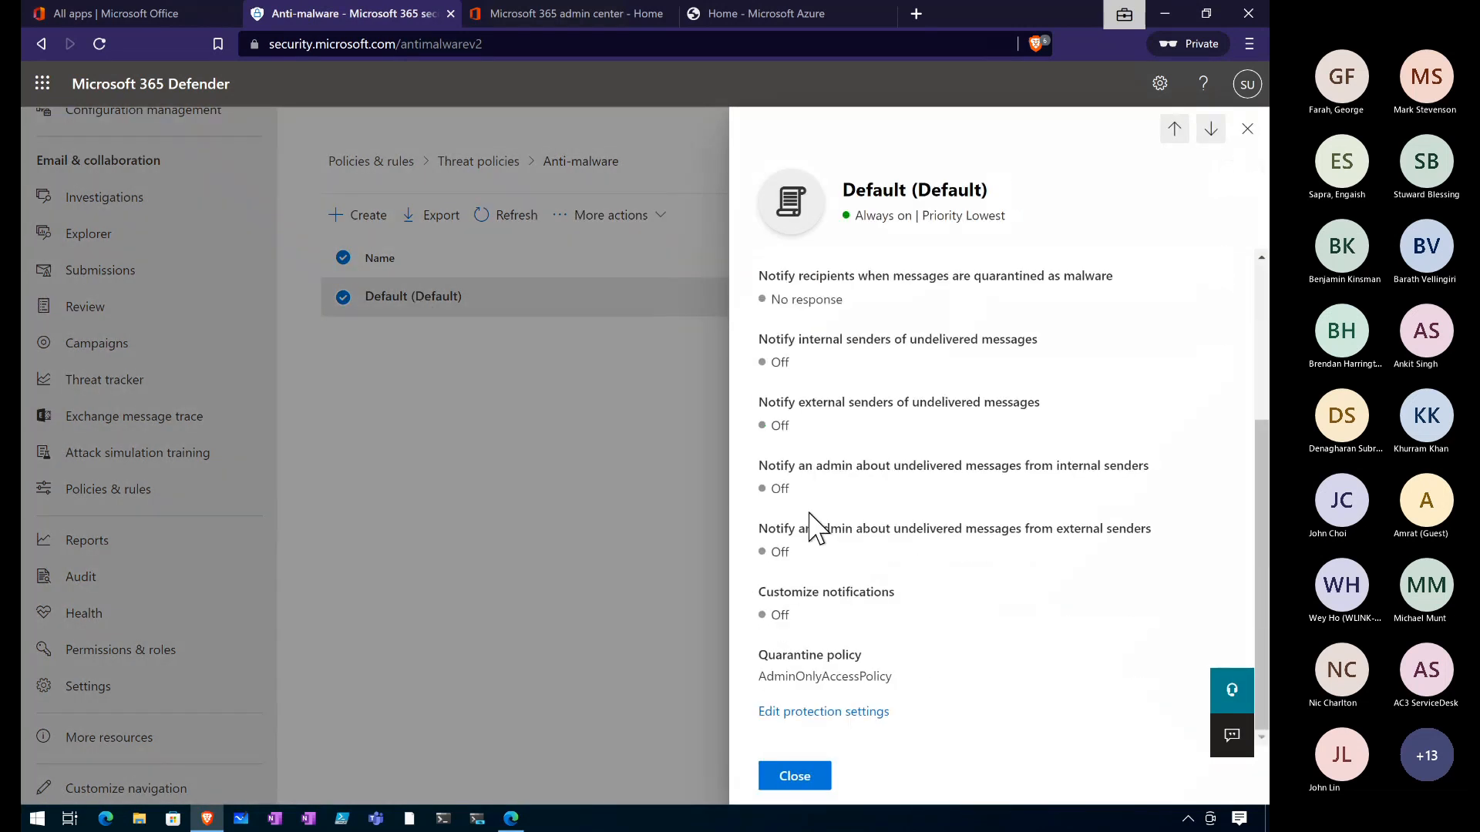
click(826, 712)
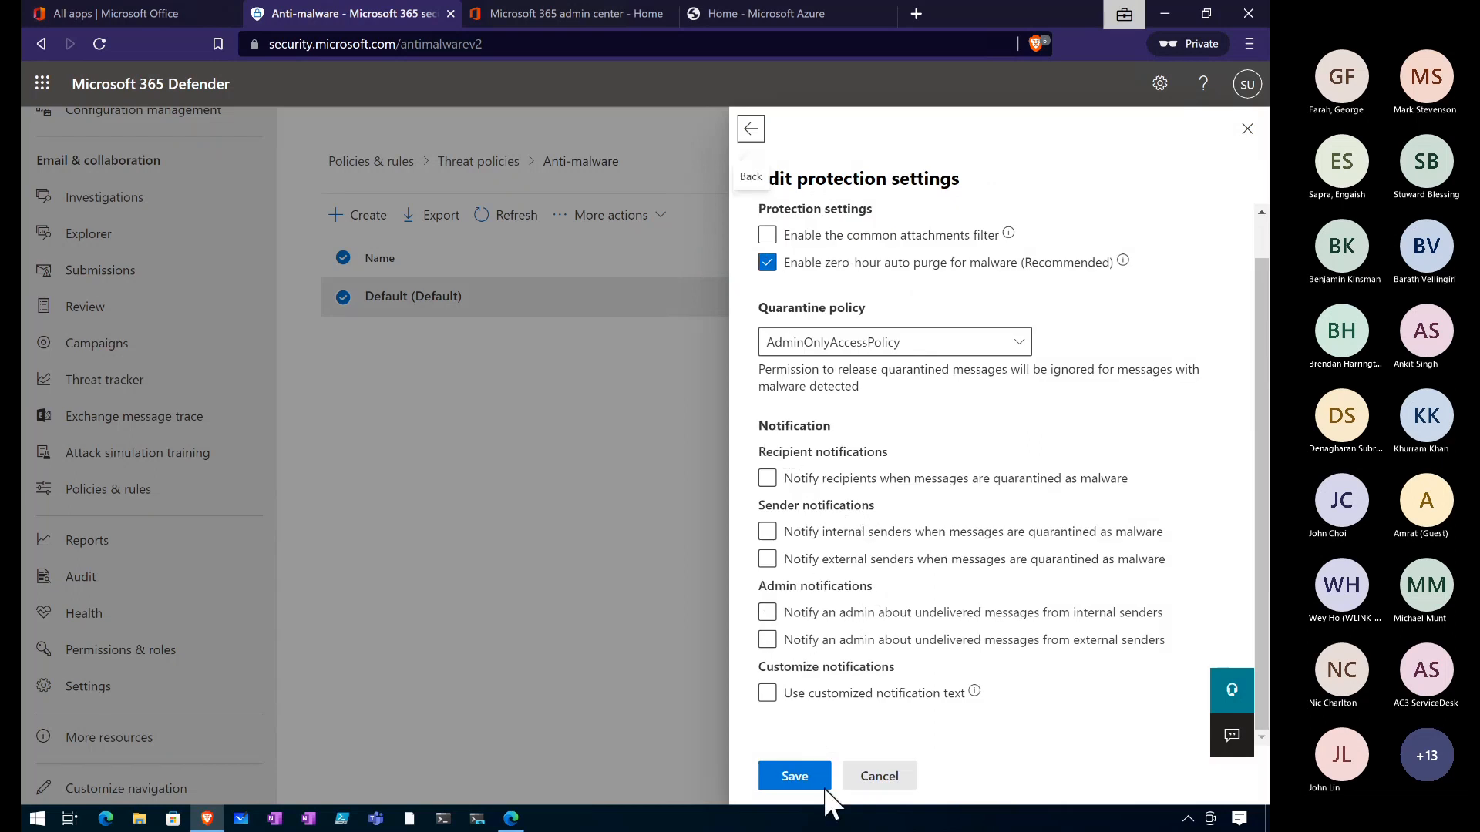
click(869, 776)
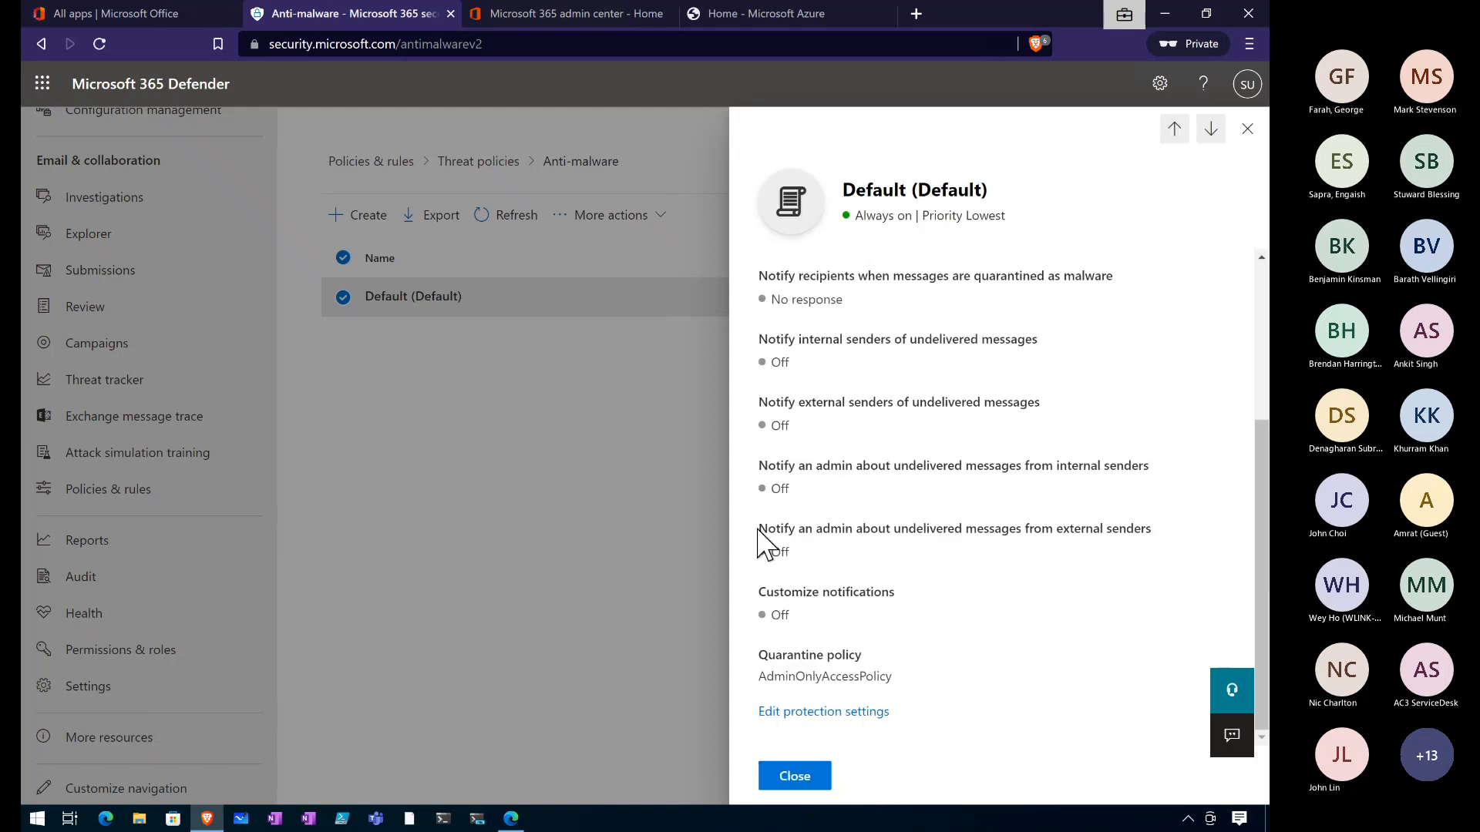
click(795, 776)
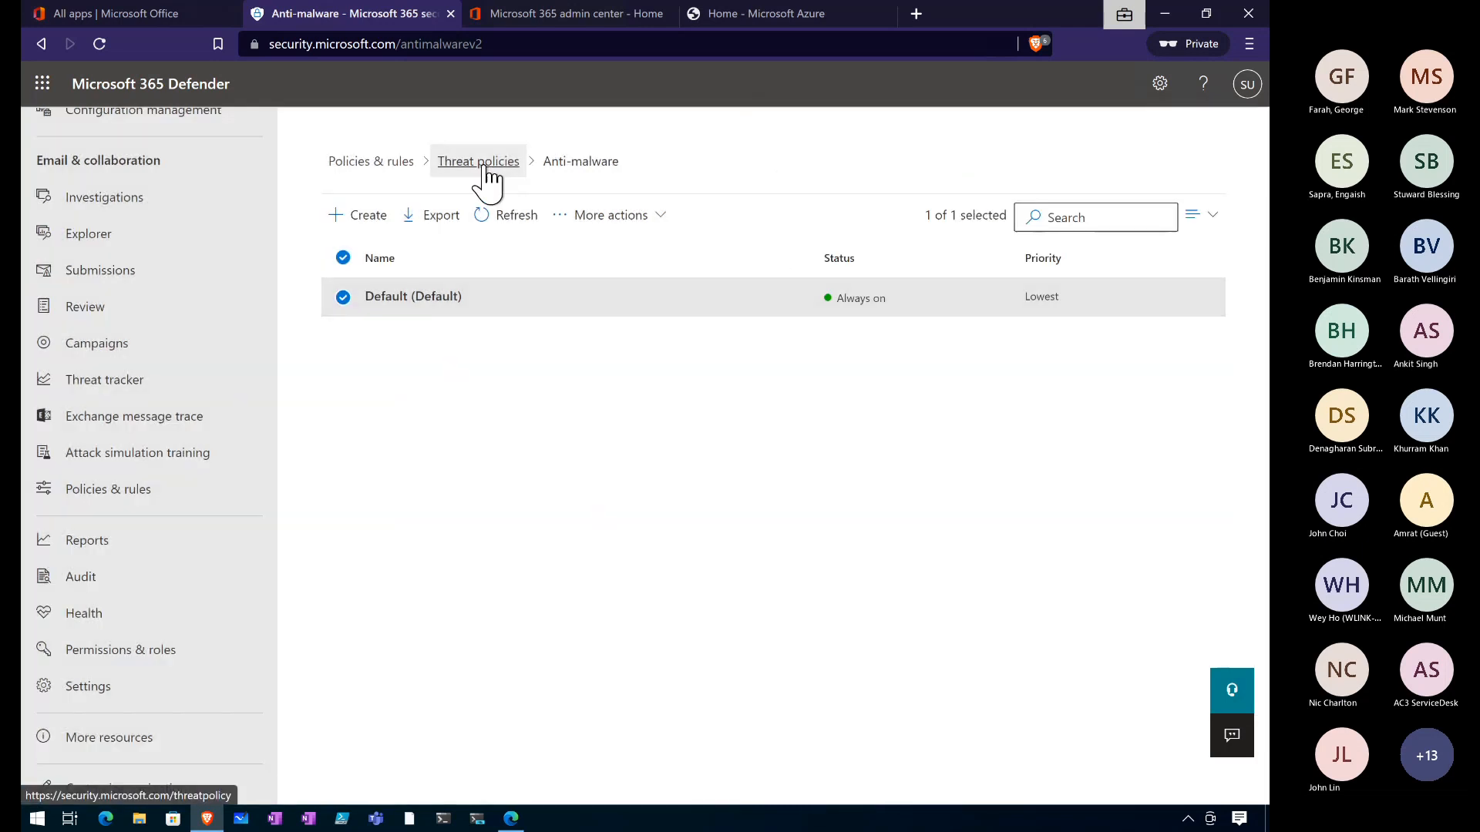
Step: Review the Safe Attachments global settings under Threat policies, and cancel without changing them
click(482, 163)
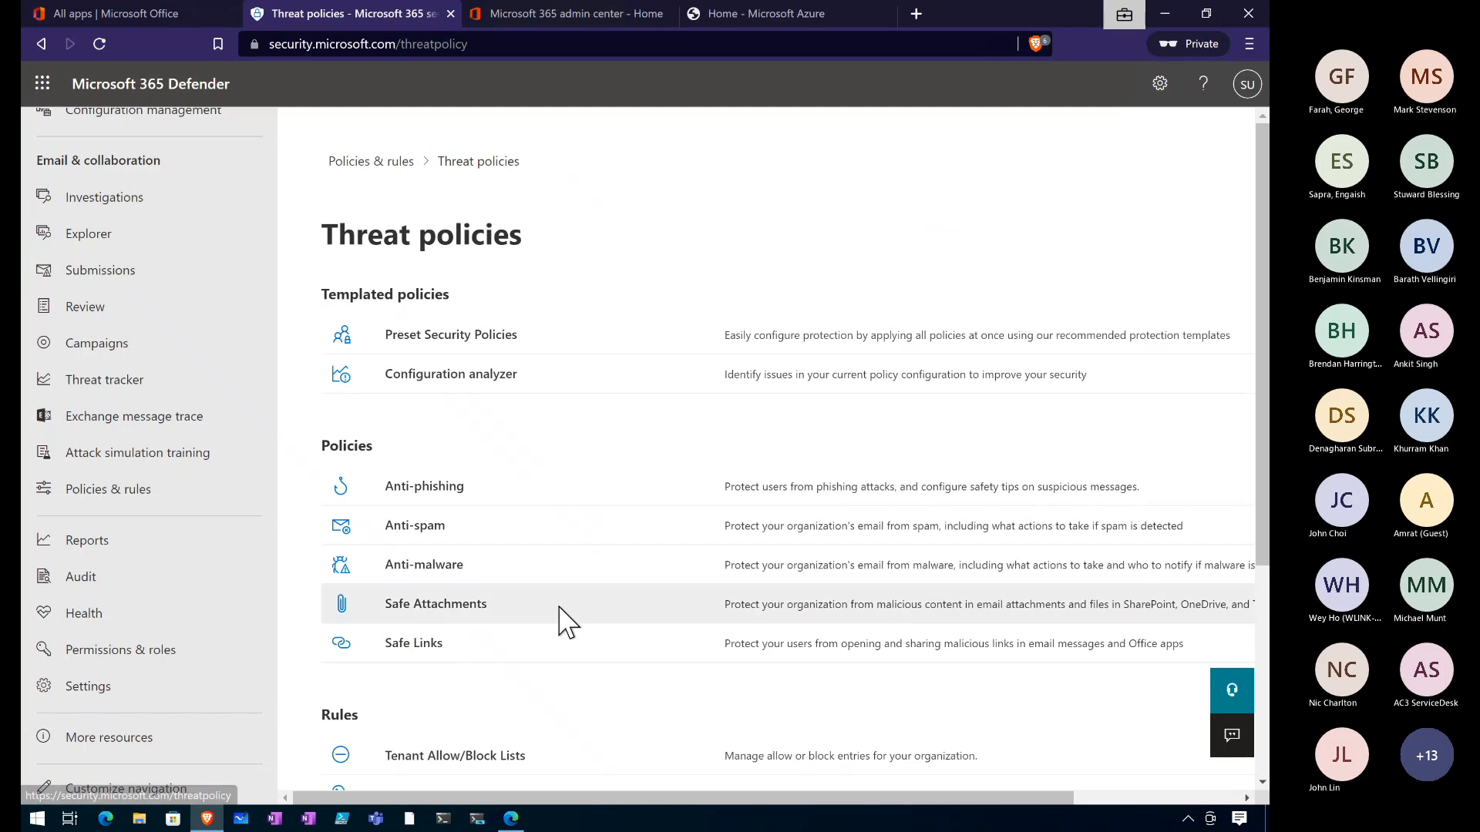
scroll(561, 618, down, 3)
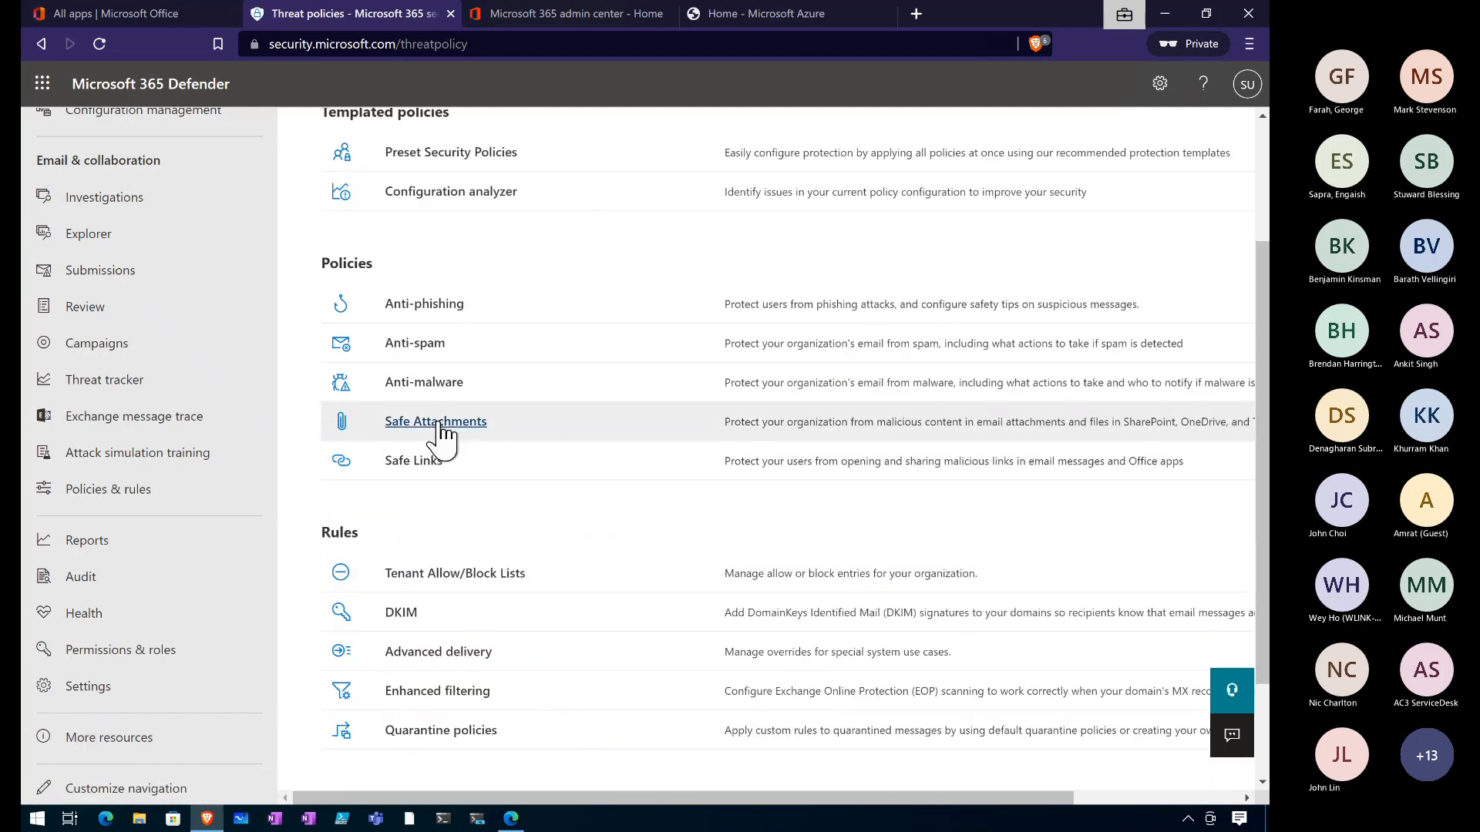
click(436, 422)
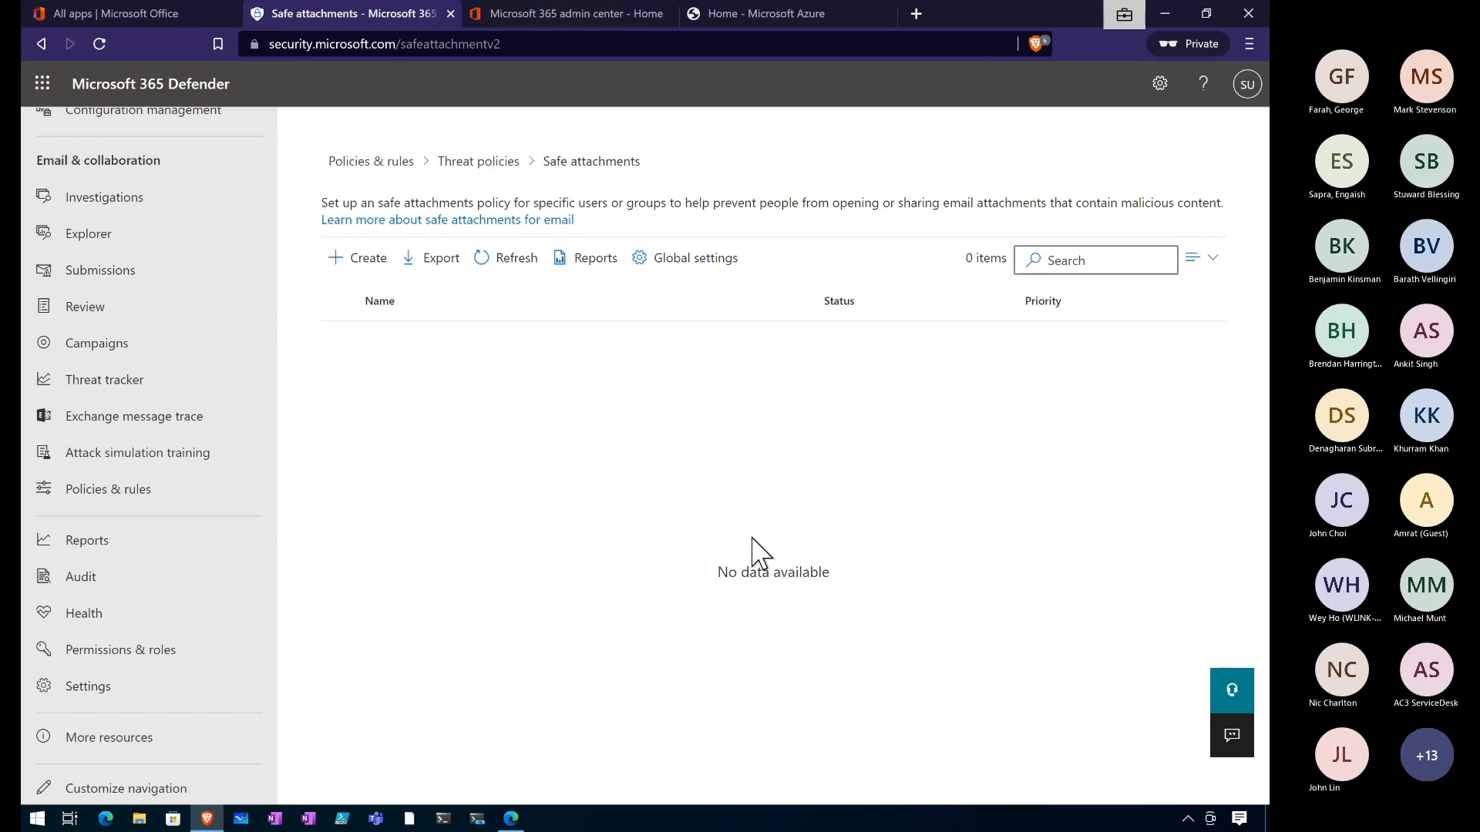
click(677, 271)
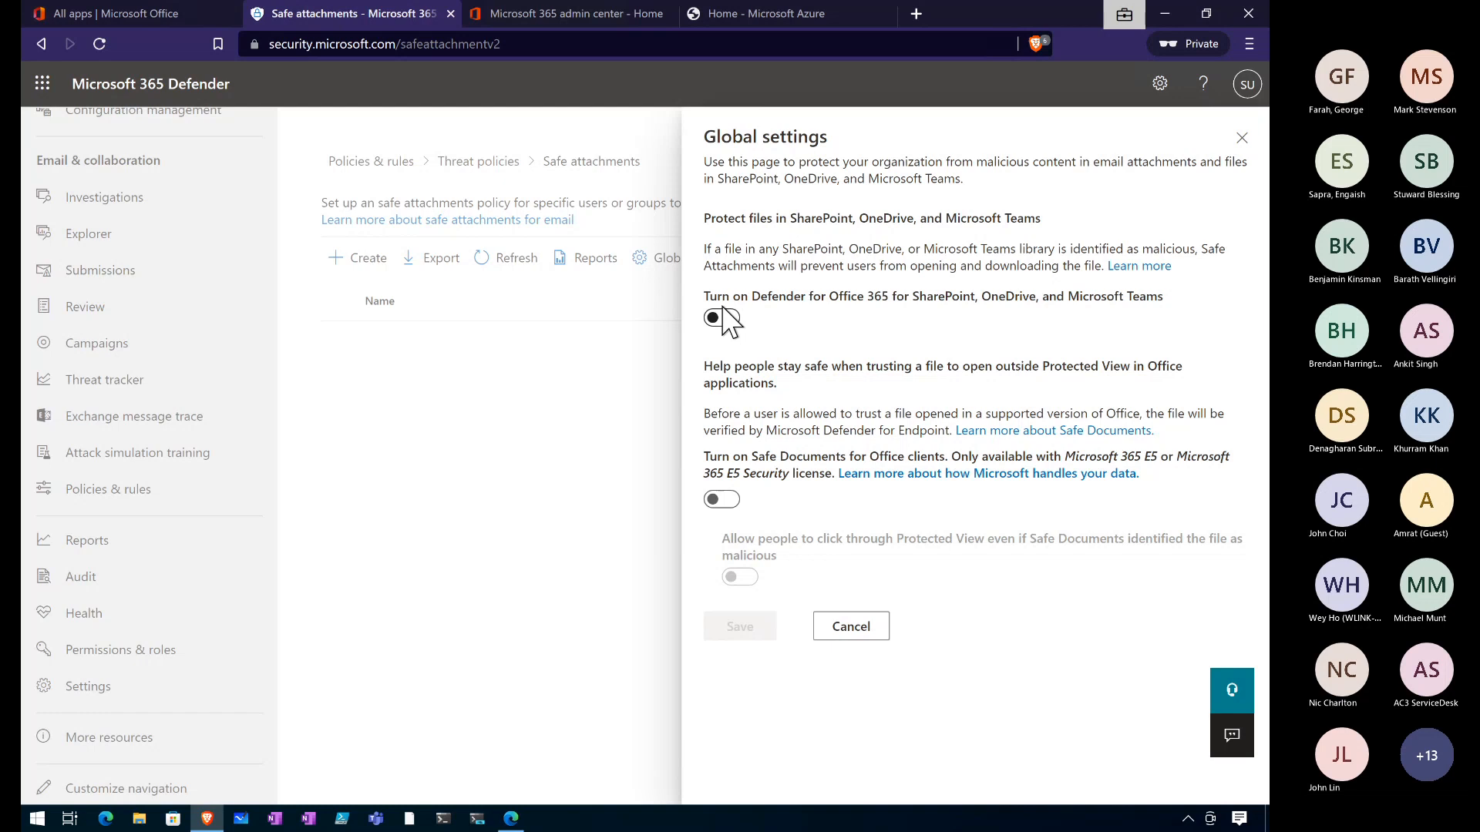
click(849, 640)
Step: Start a new Safe Attachments policy named "Test", include a suggested user, and proceed to its settings
click(356, 266)
text(Test)
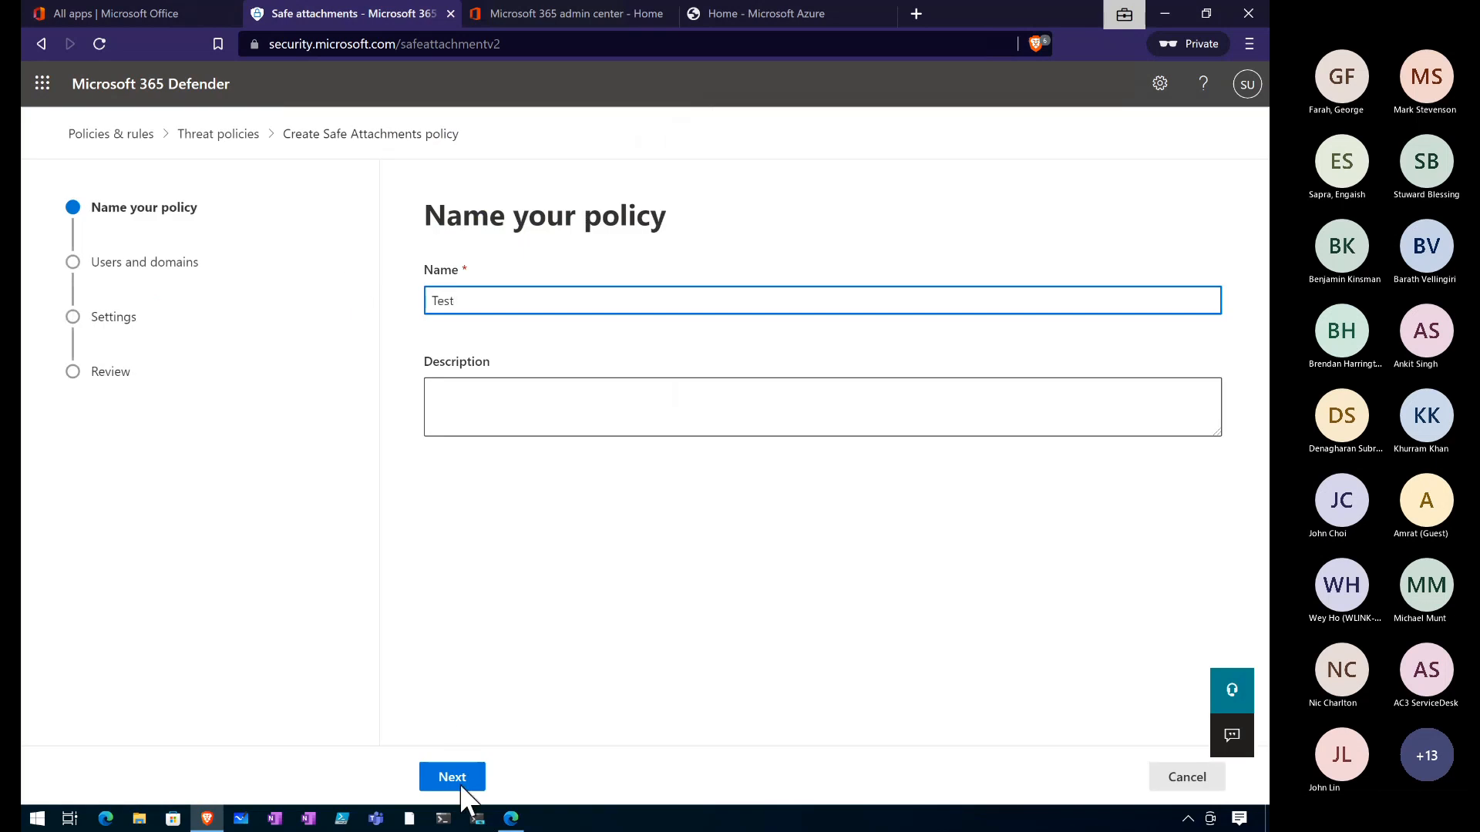
click(461, 783)
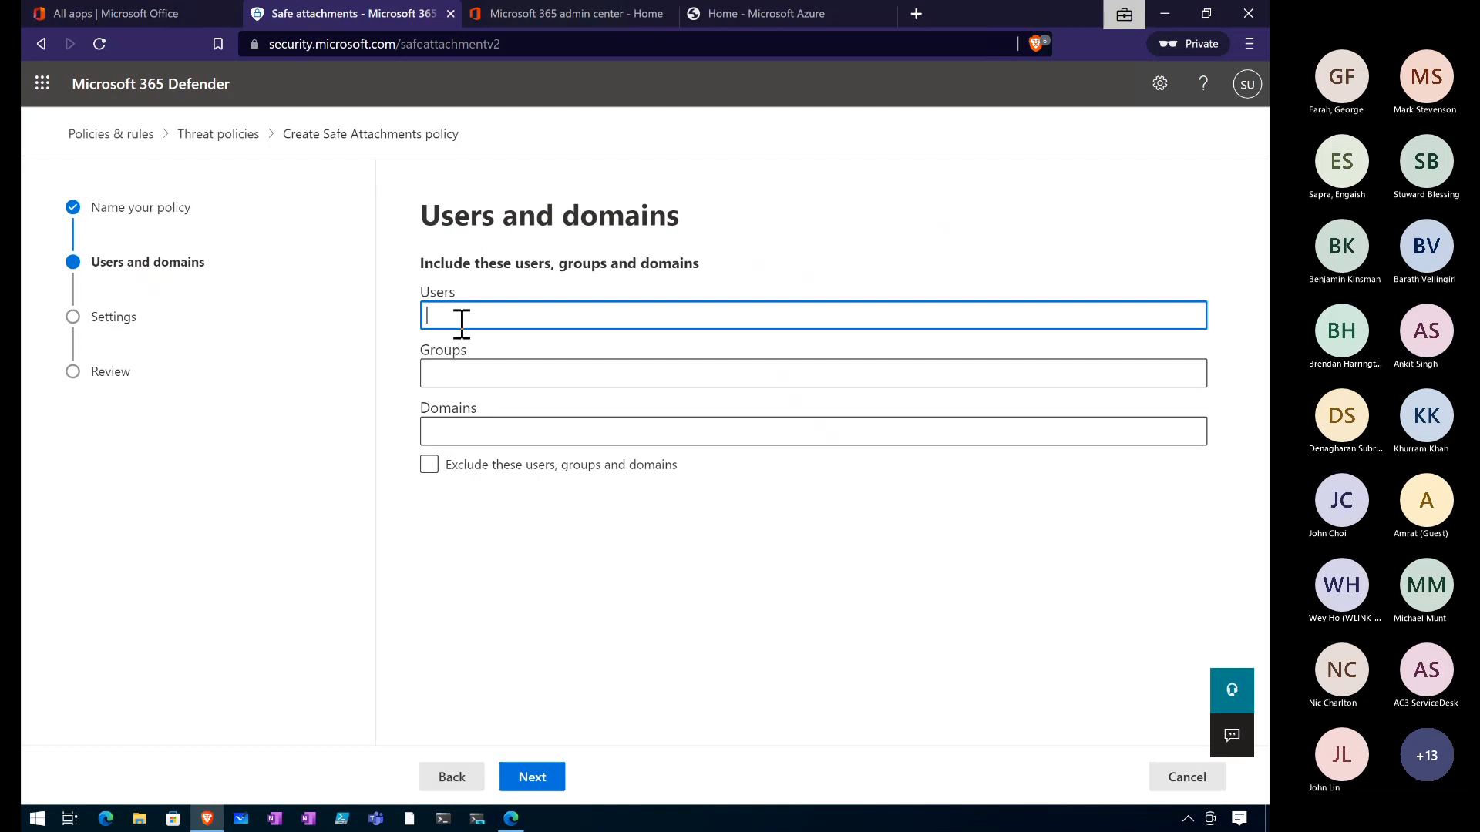
click(524, 775)
click(748, 381)
text(direc)
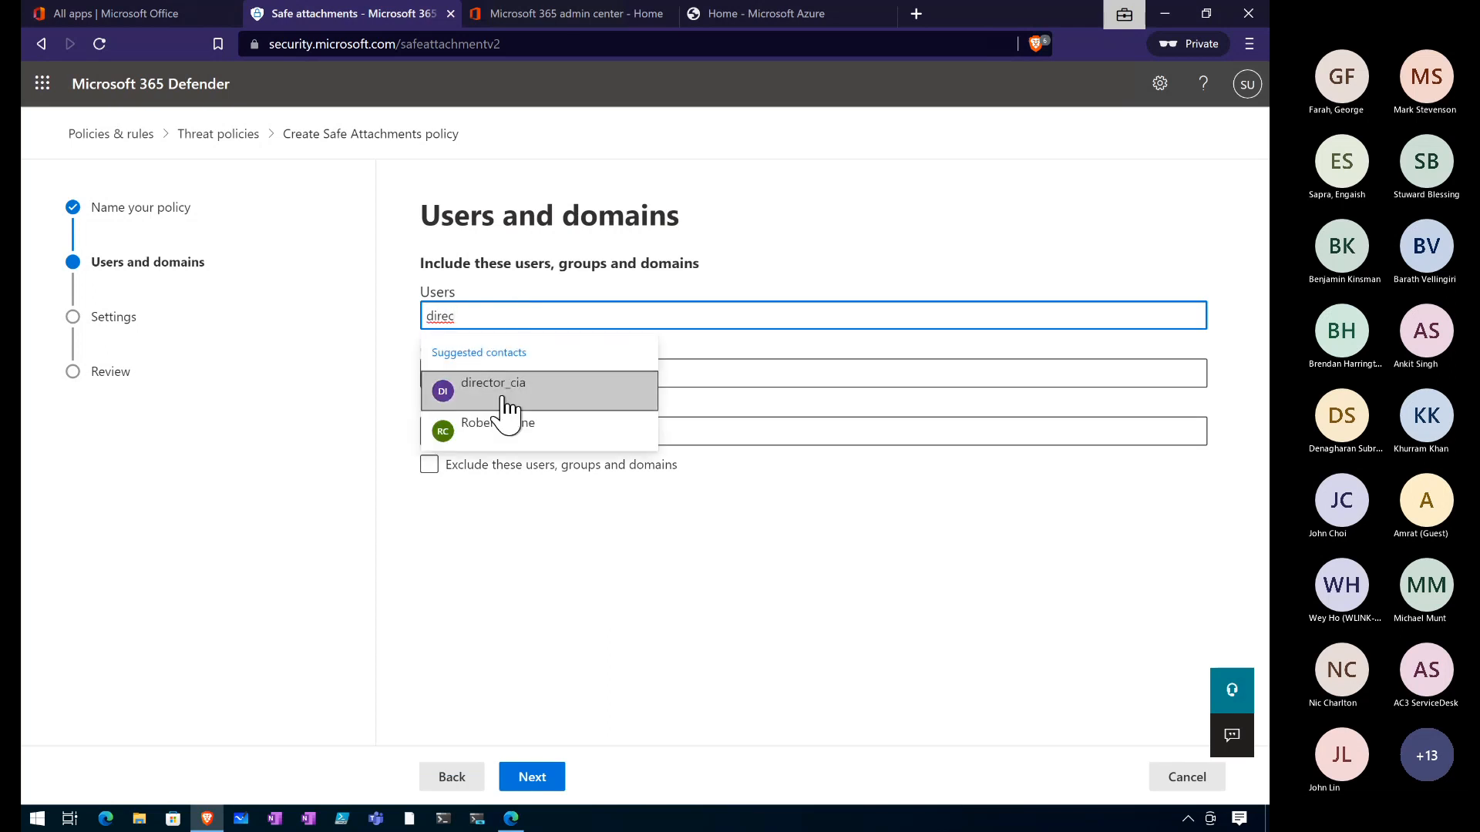
click(498, 434)
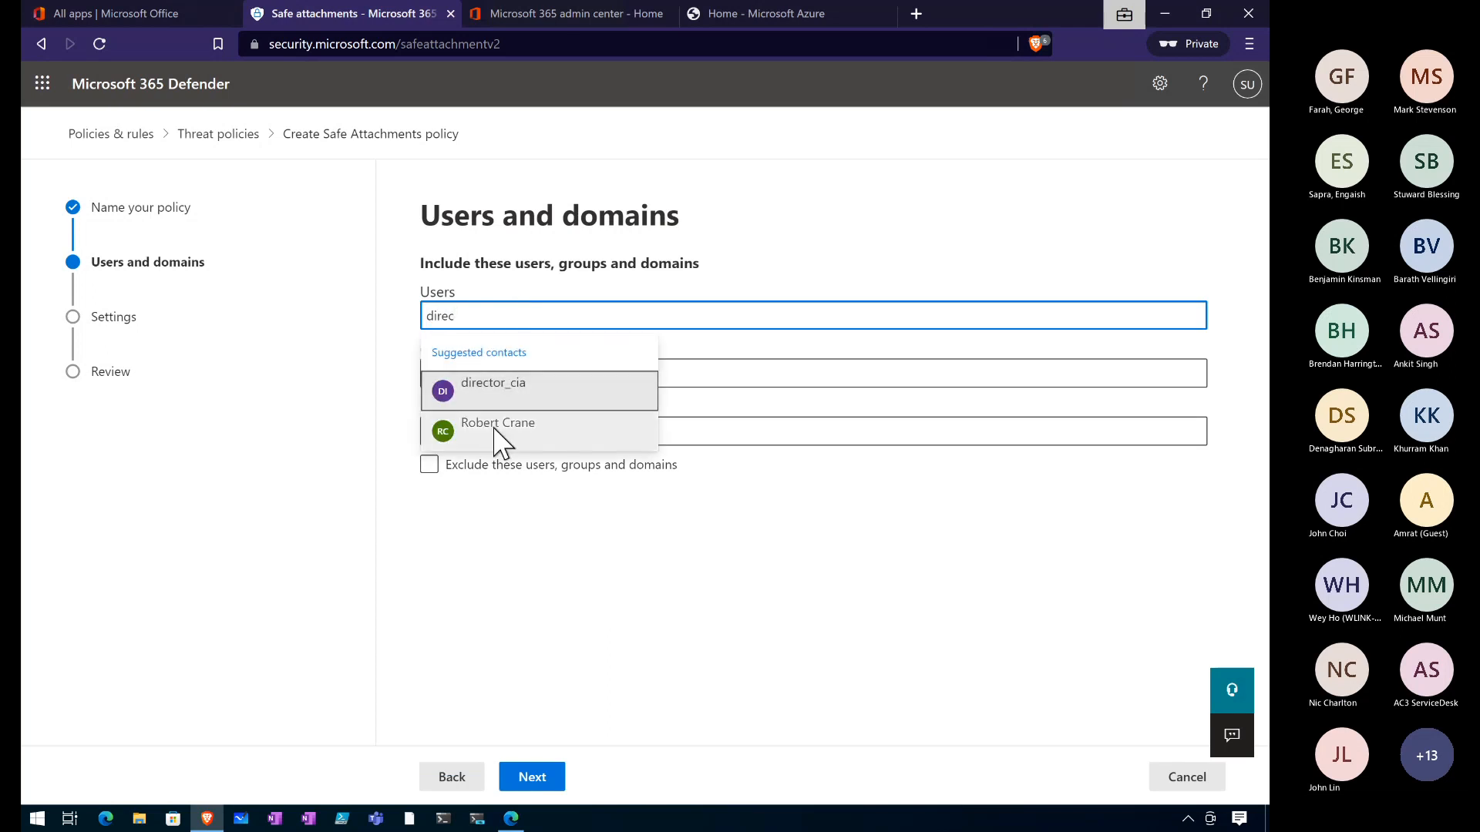
click(532, 779)
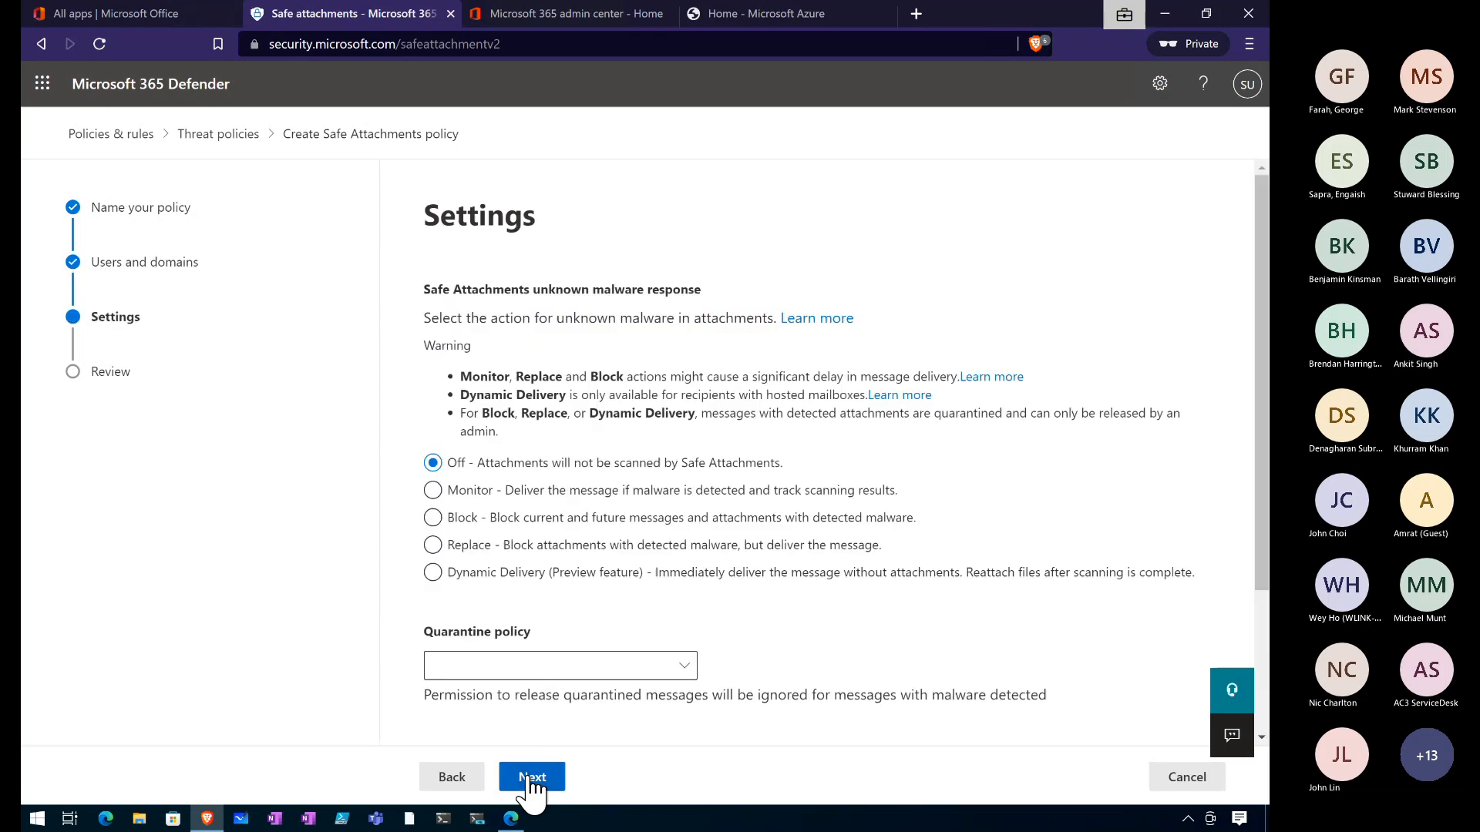
Step: Examine the unknown malware responses with Block selected and the quarantine policy choices, and return to Threat policies without creating the policy
click(470, 550)
click(455, 522)
scroll(802, 663, down, 3)
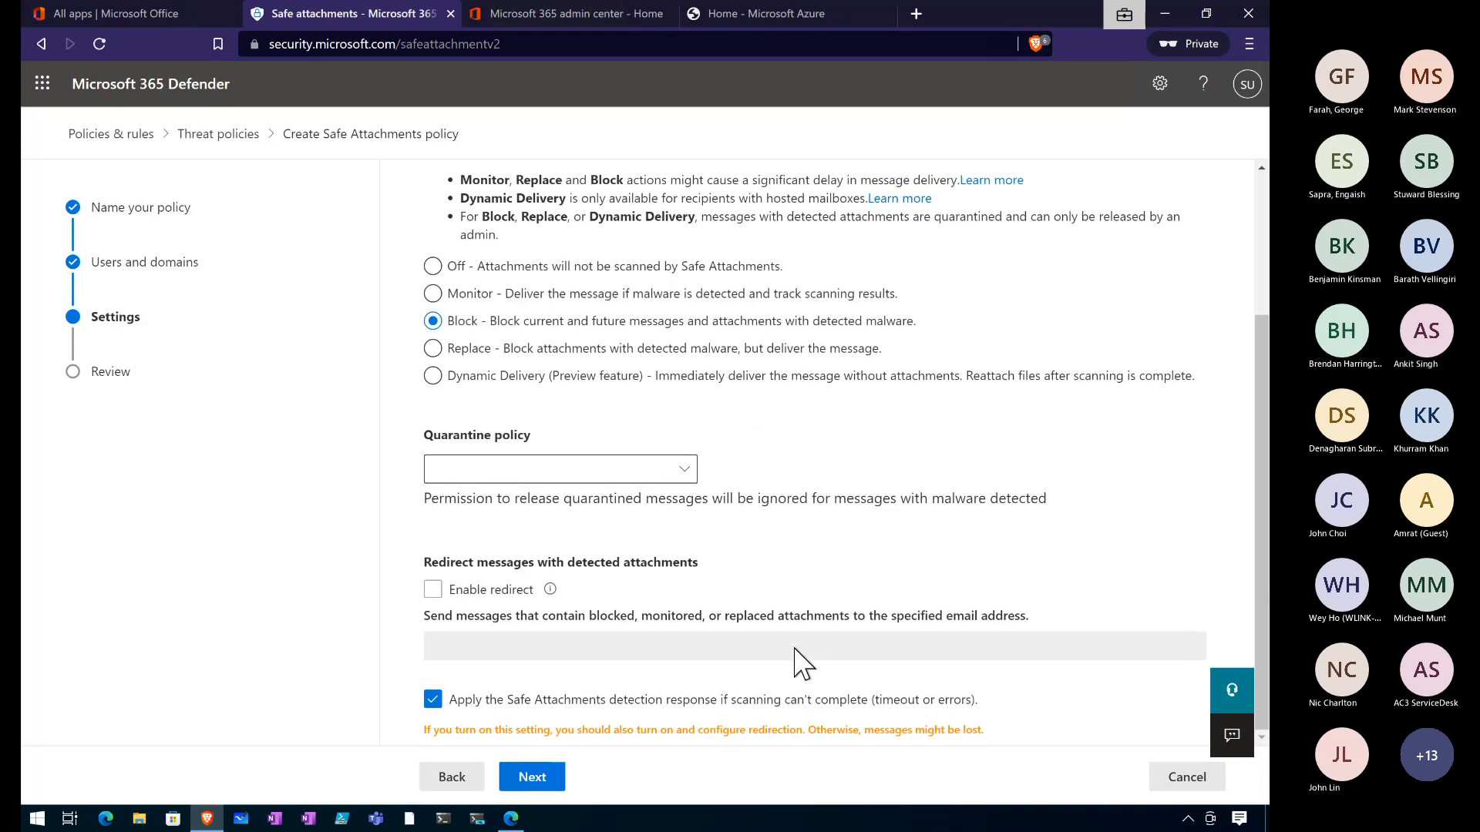
click(676, 482)
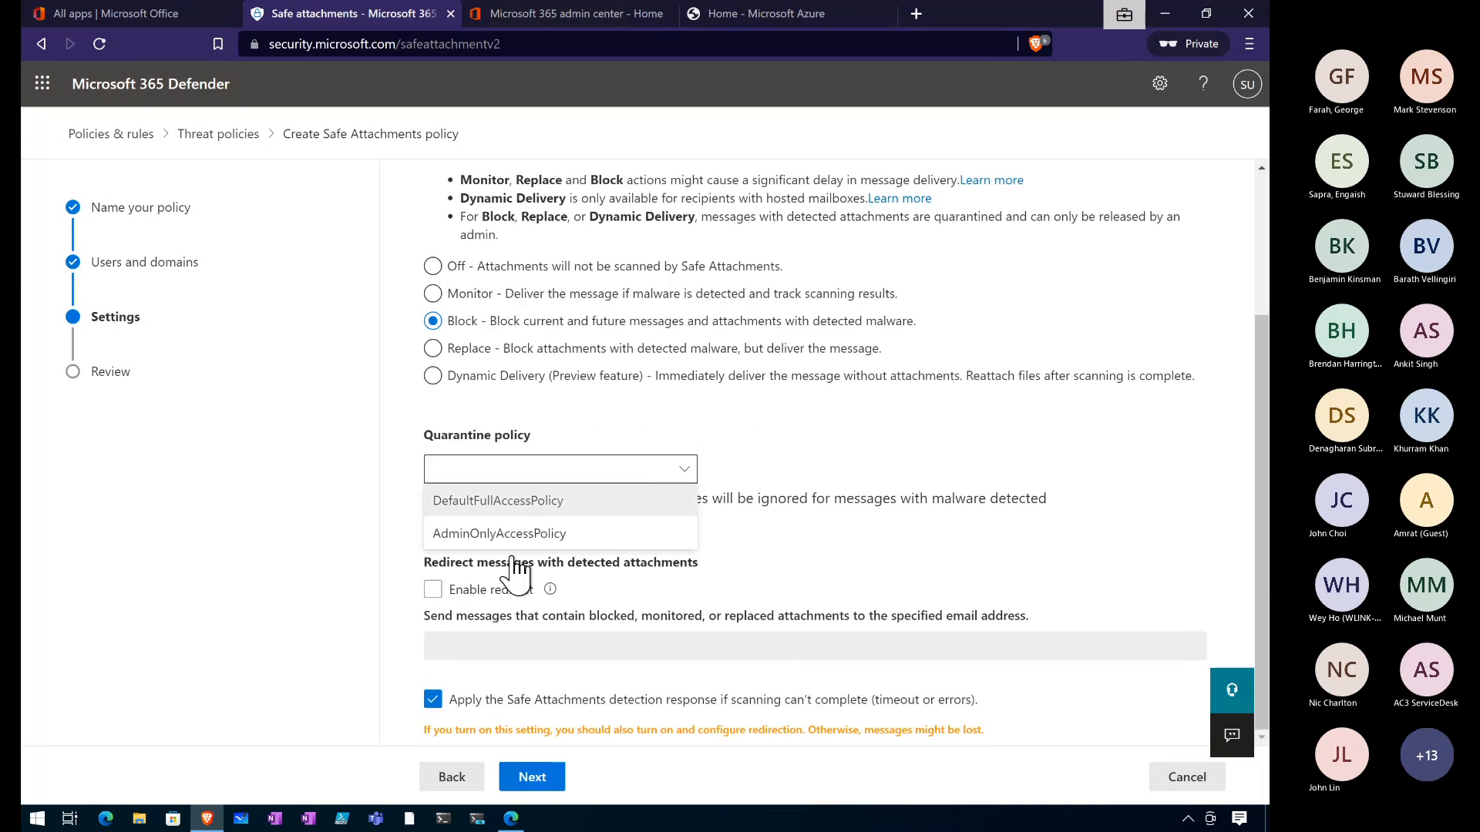
click(696, 420)
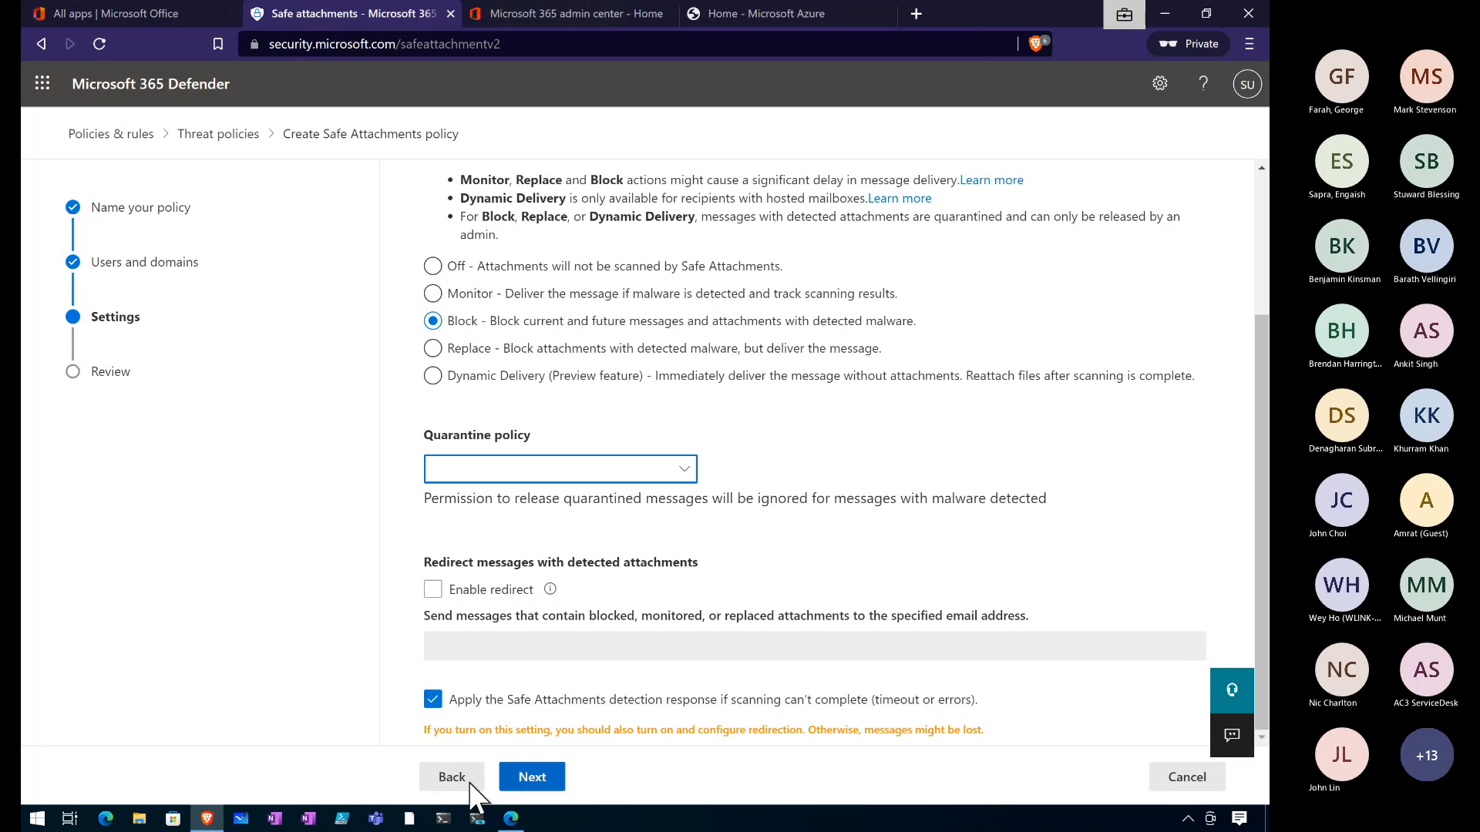
click(195, 141)
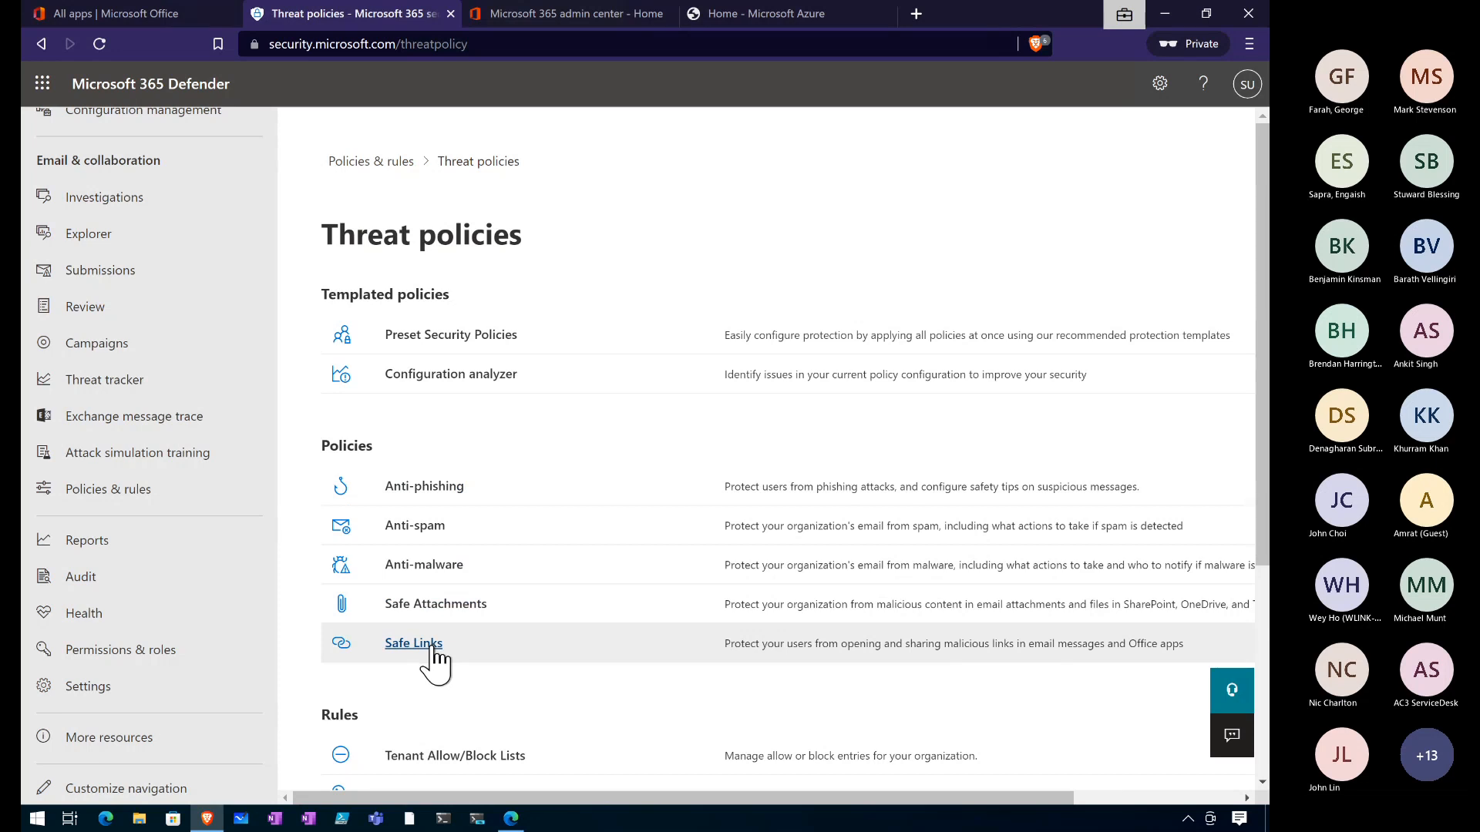
Step: Review the Office365 AntiPhish Default policy and its editable message actions and safety tips without saving
click(444, 488)
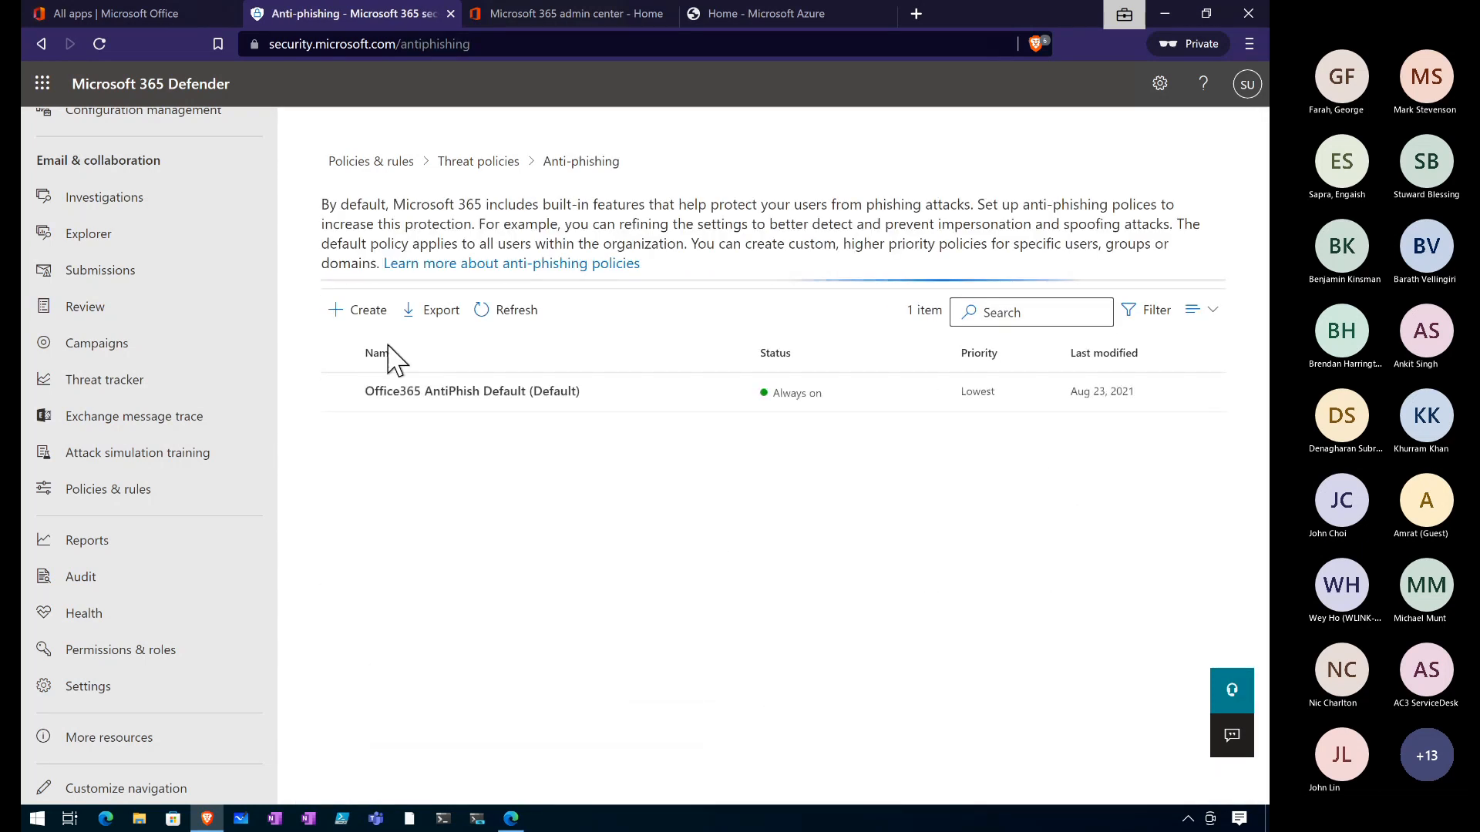
click(411, 399)
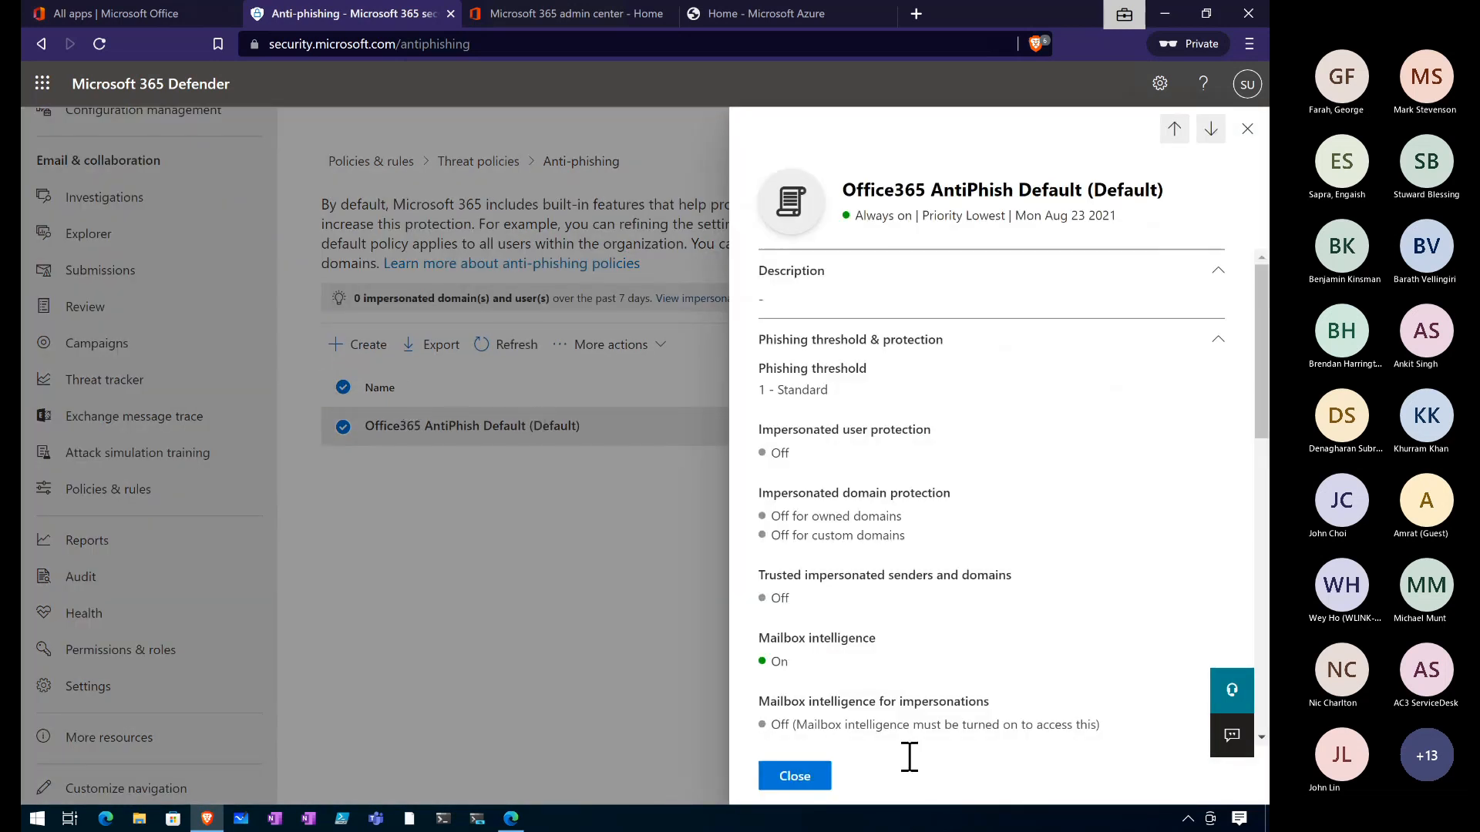
click(795, 776)
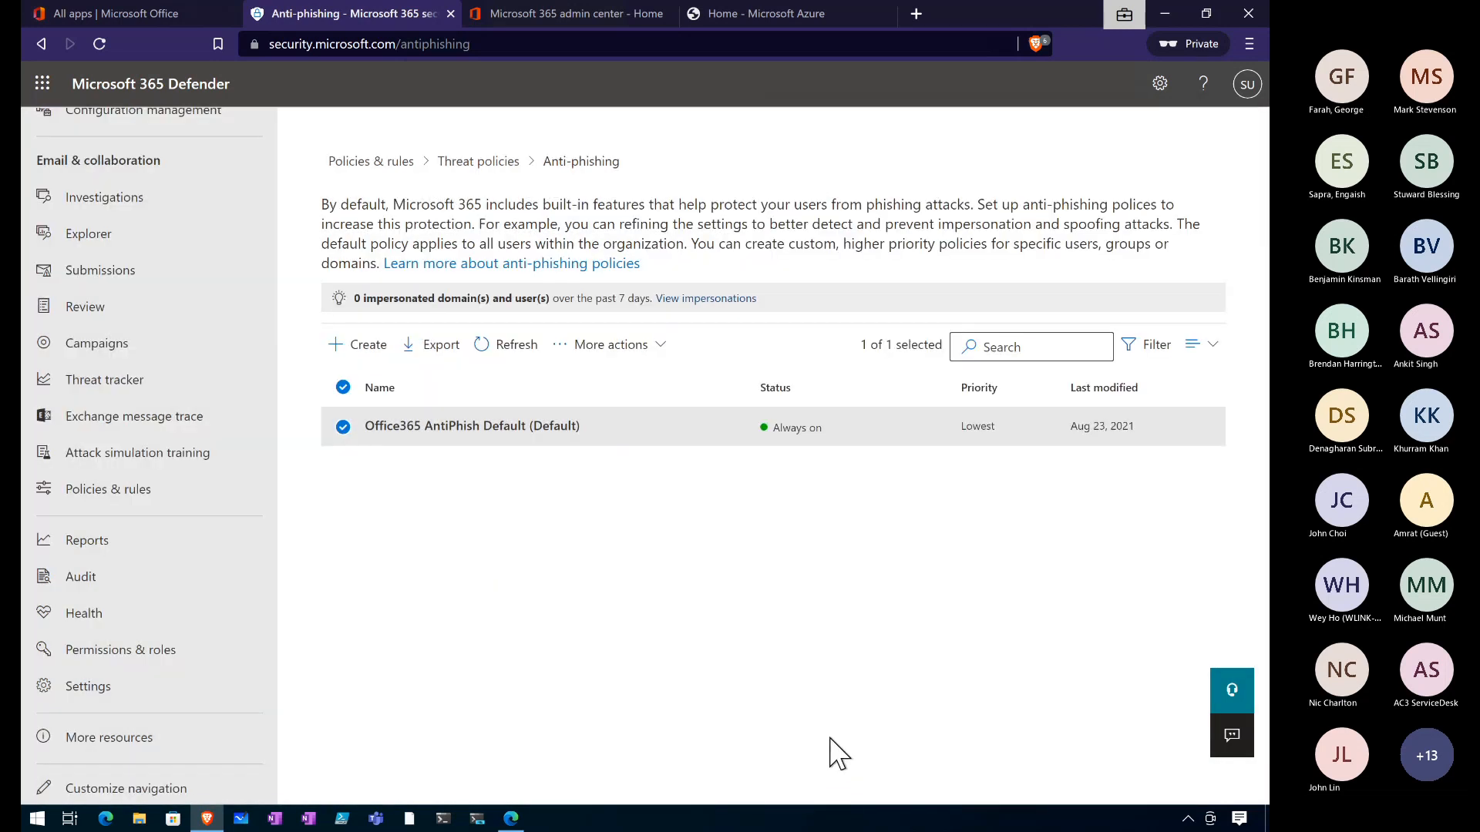
click(508, 428)
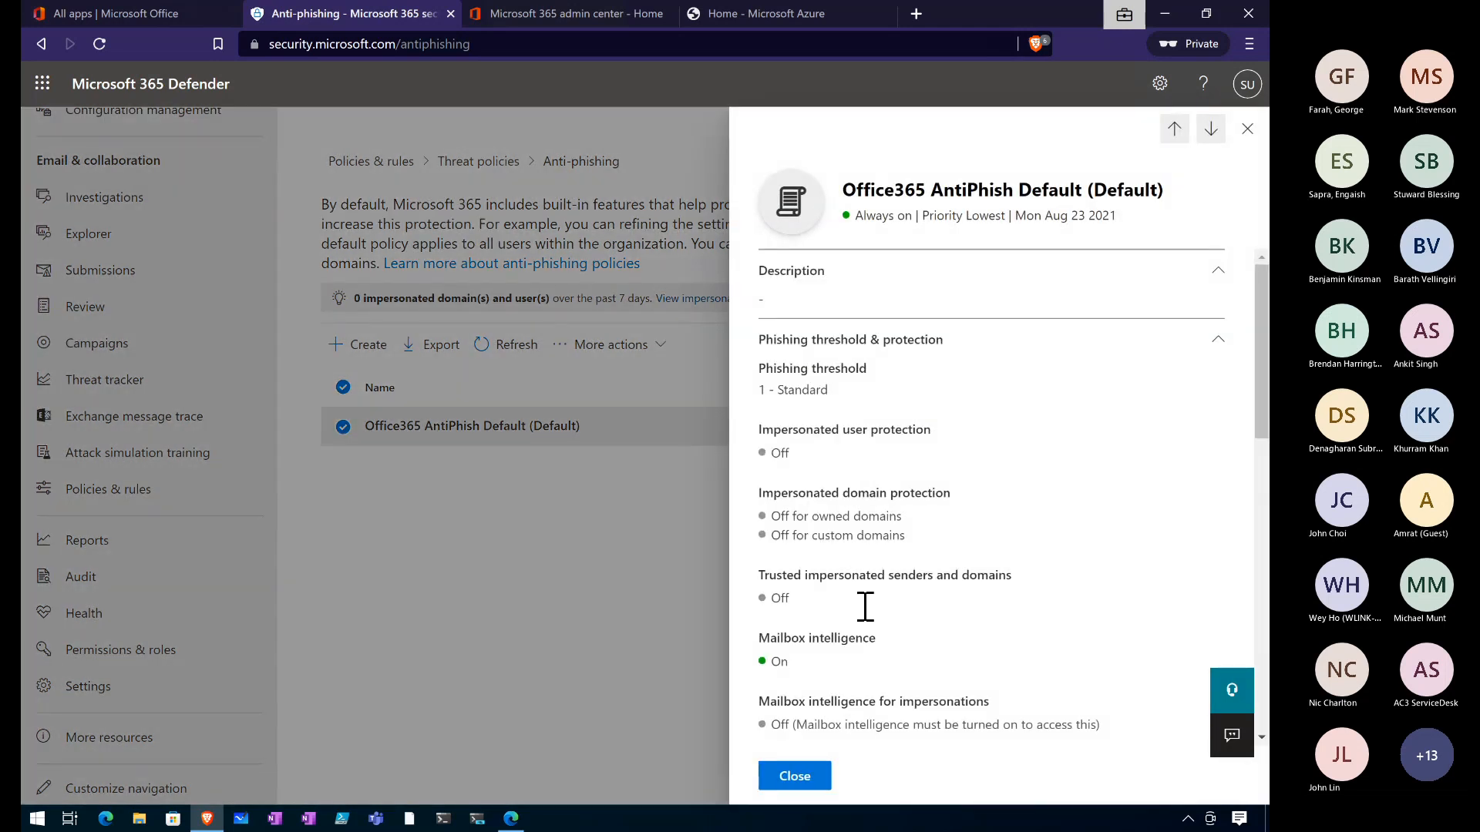
scroll(866, 606, down, 10)
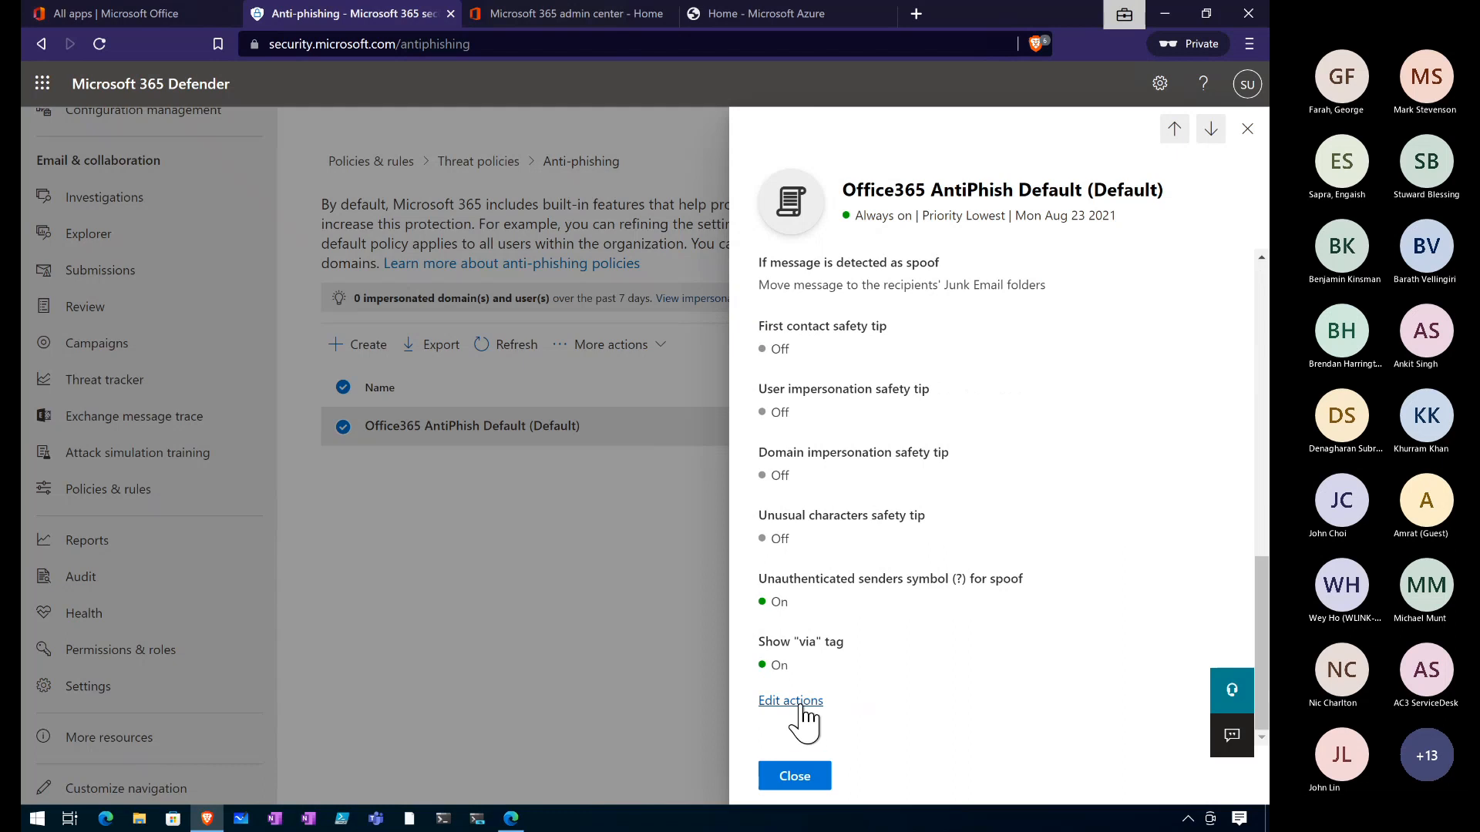
click(797, 703)
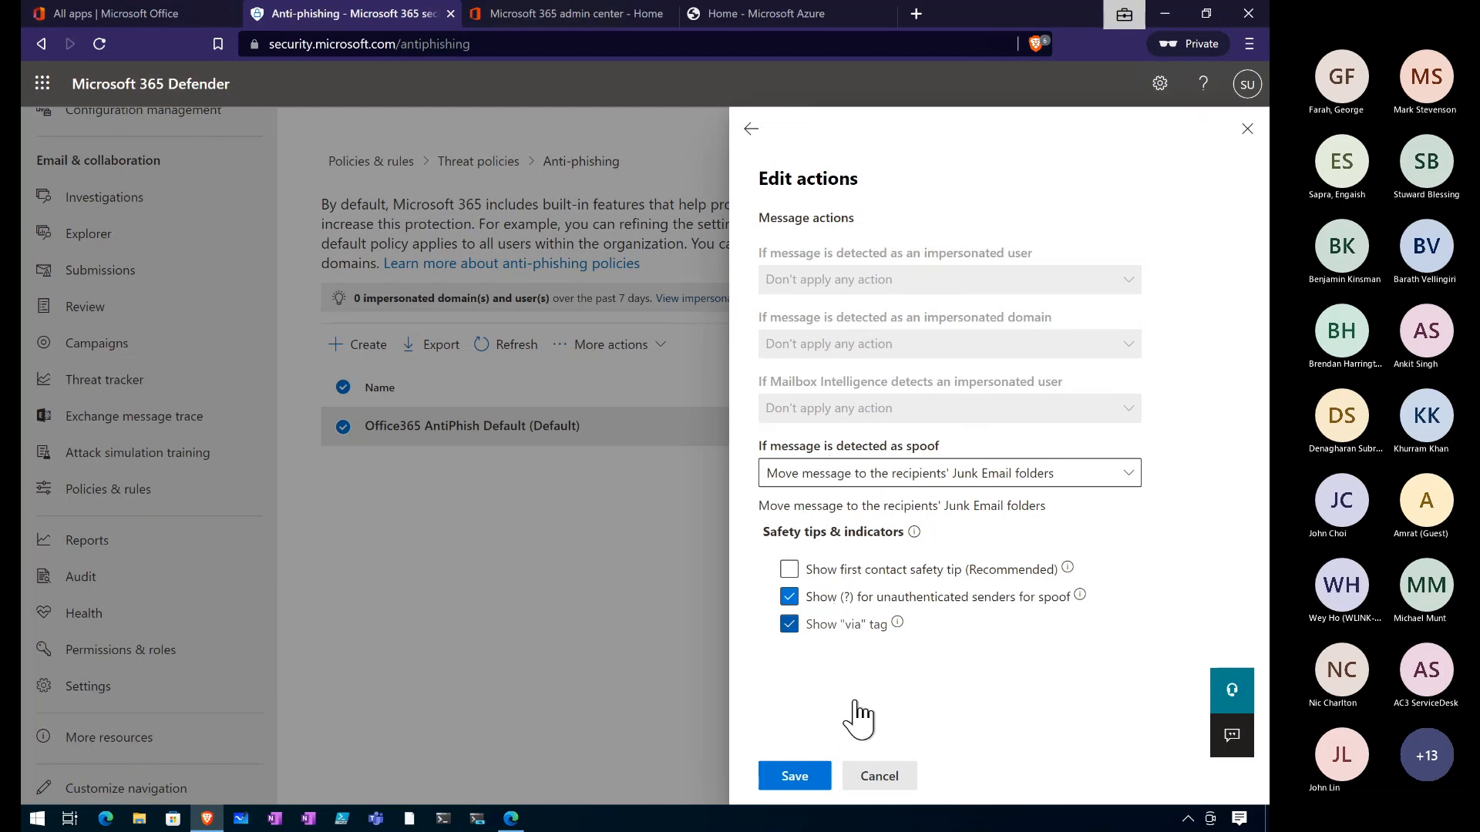
click(748, 139)
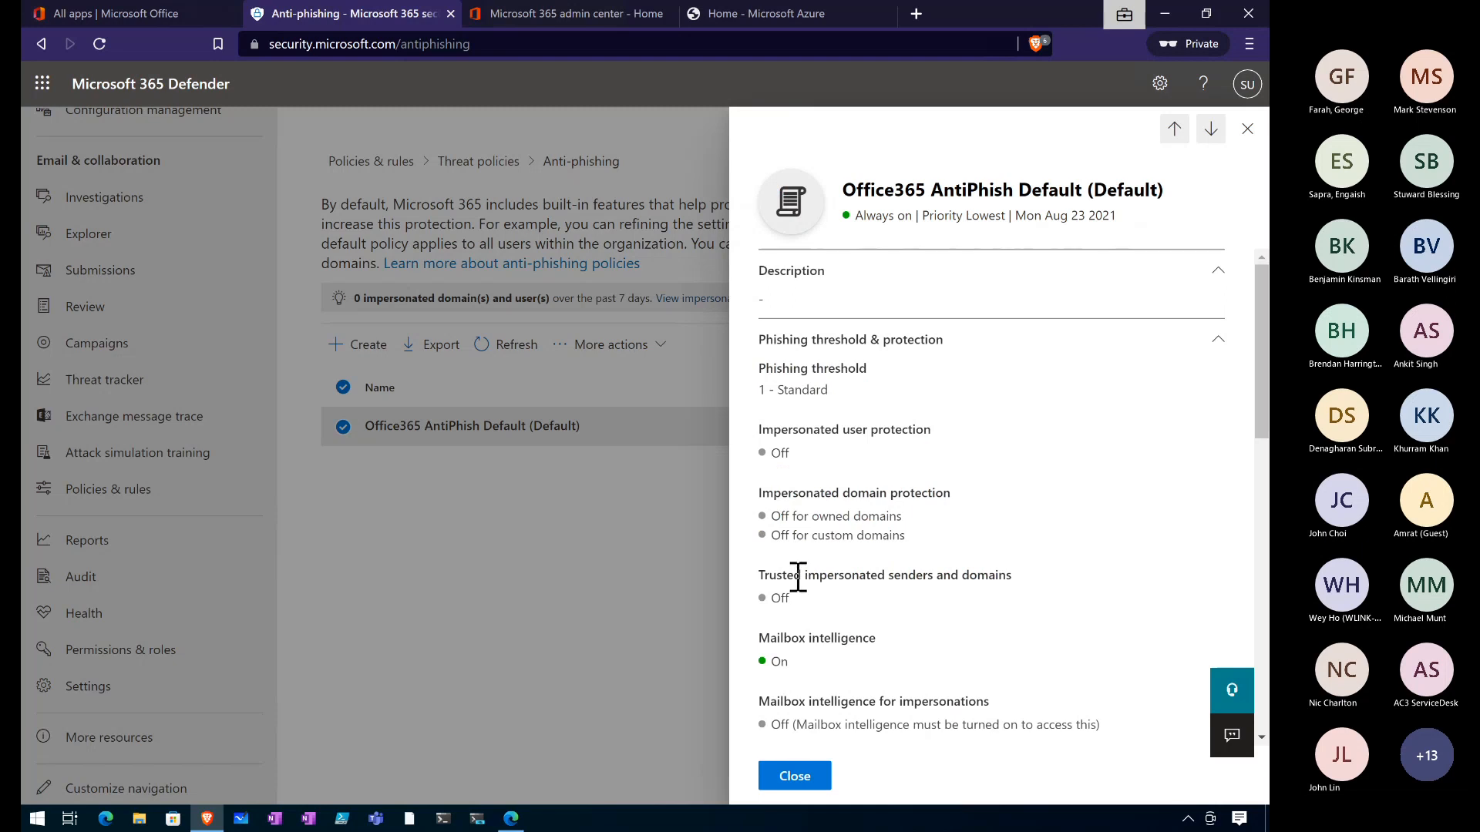
Step: Examine the anti-phishing policy's protection settings, trying phishing thresholds 4 - Most Aggressive and 3 - More Aggressive, and close it without saving
scroll(799, 577, down, 6)
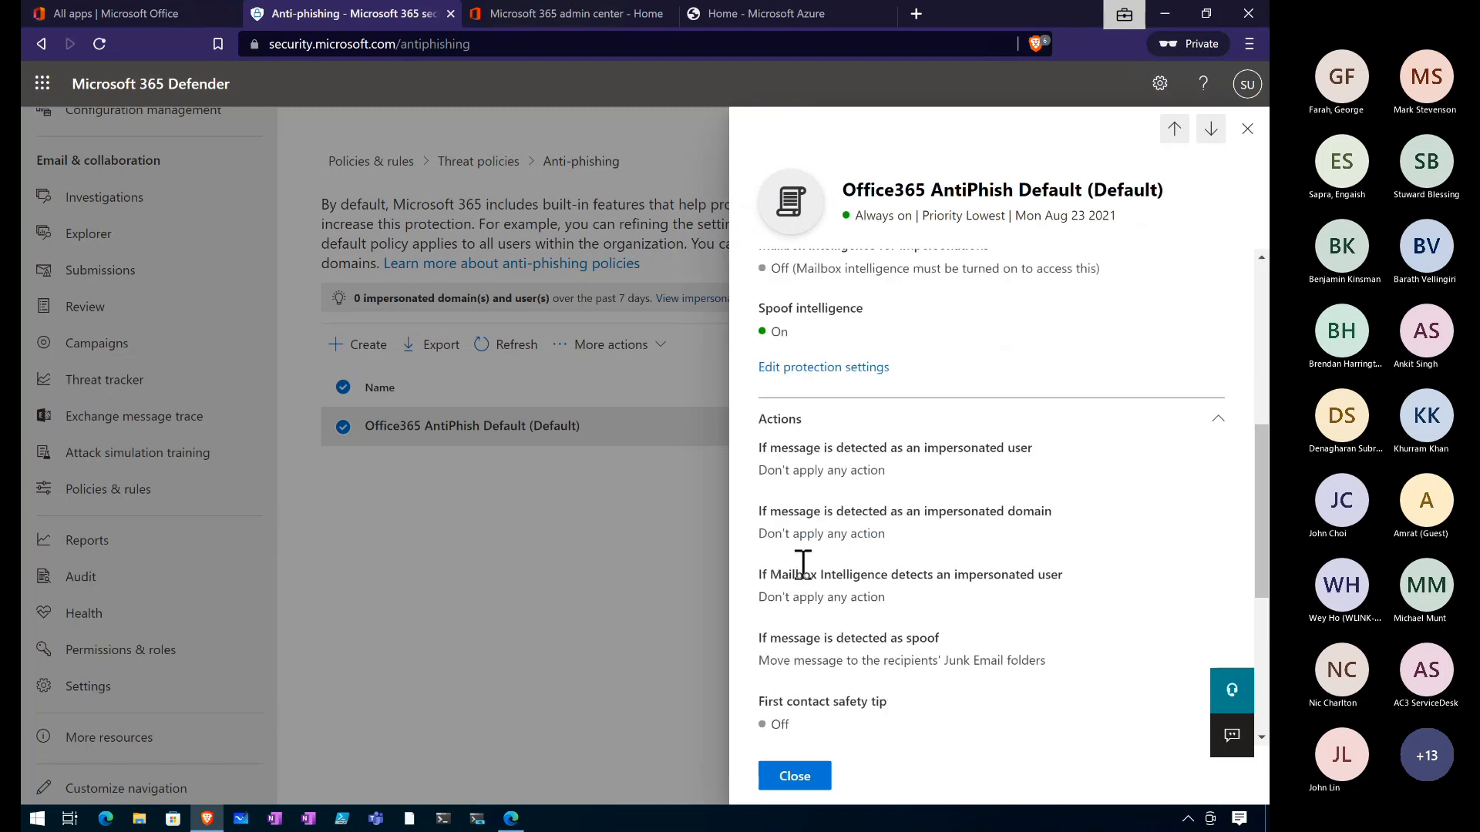
click(806, 368)
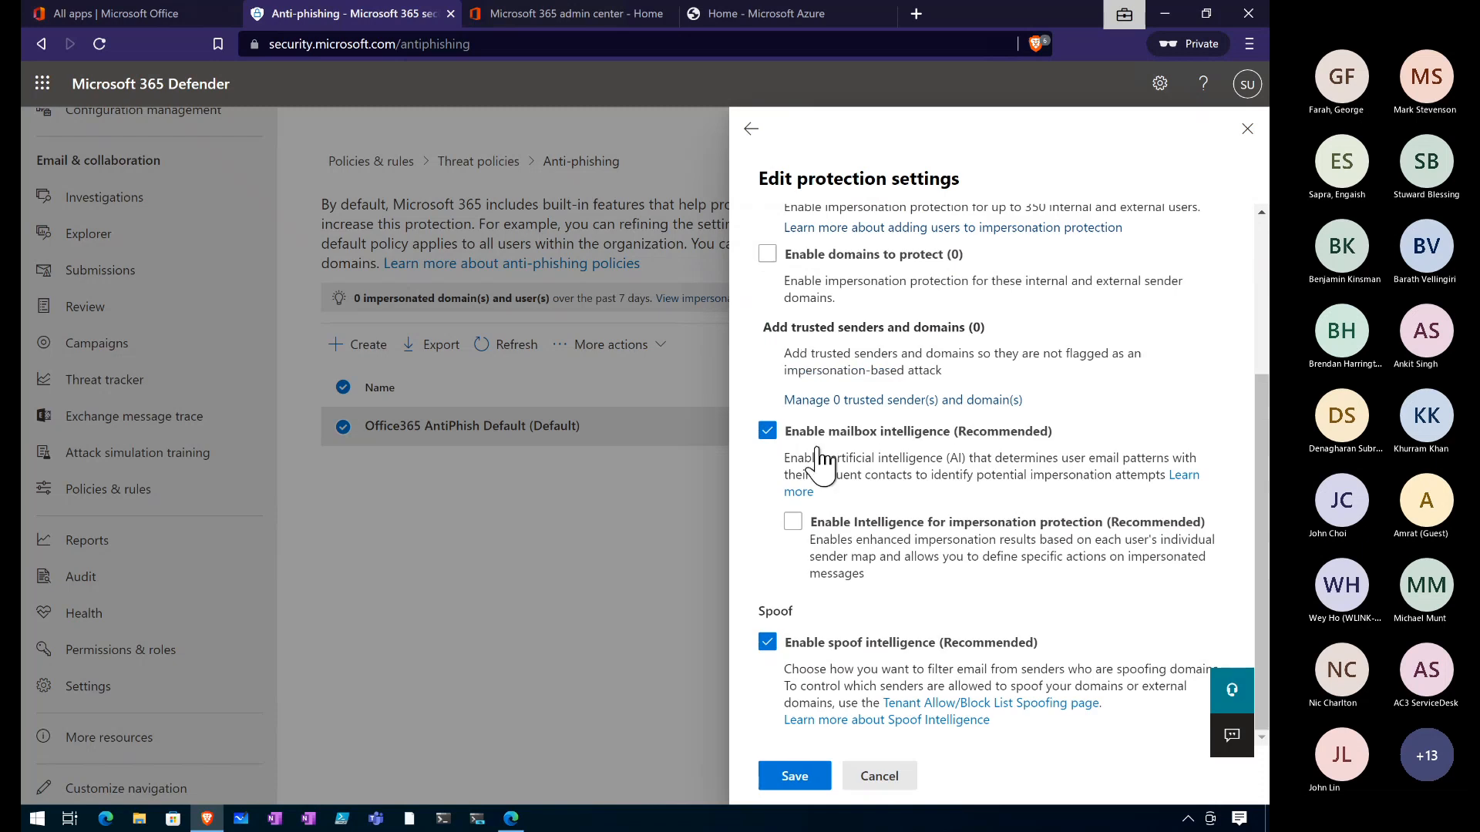
scroll(817, 291, up, 3)
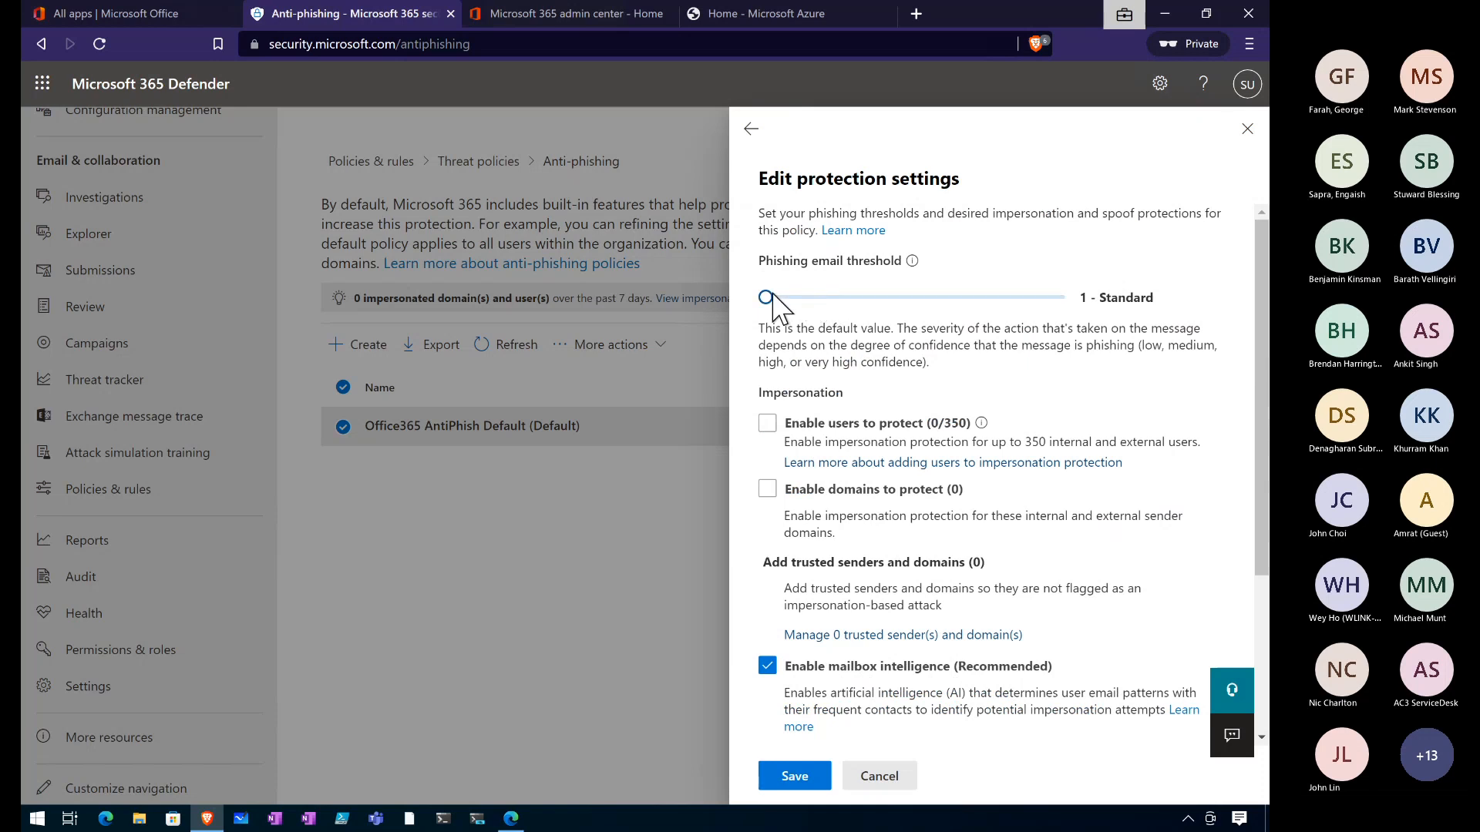
drag(865, 300, 1088, 311)
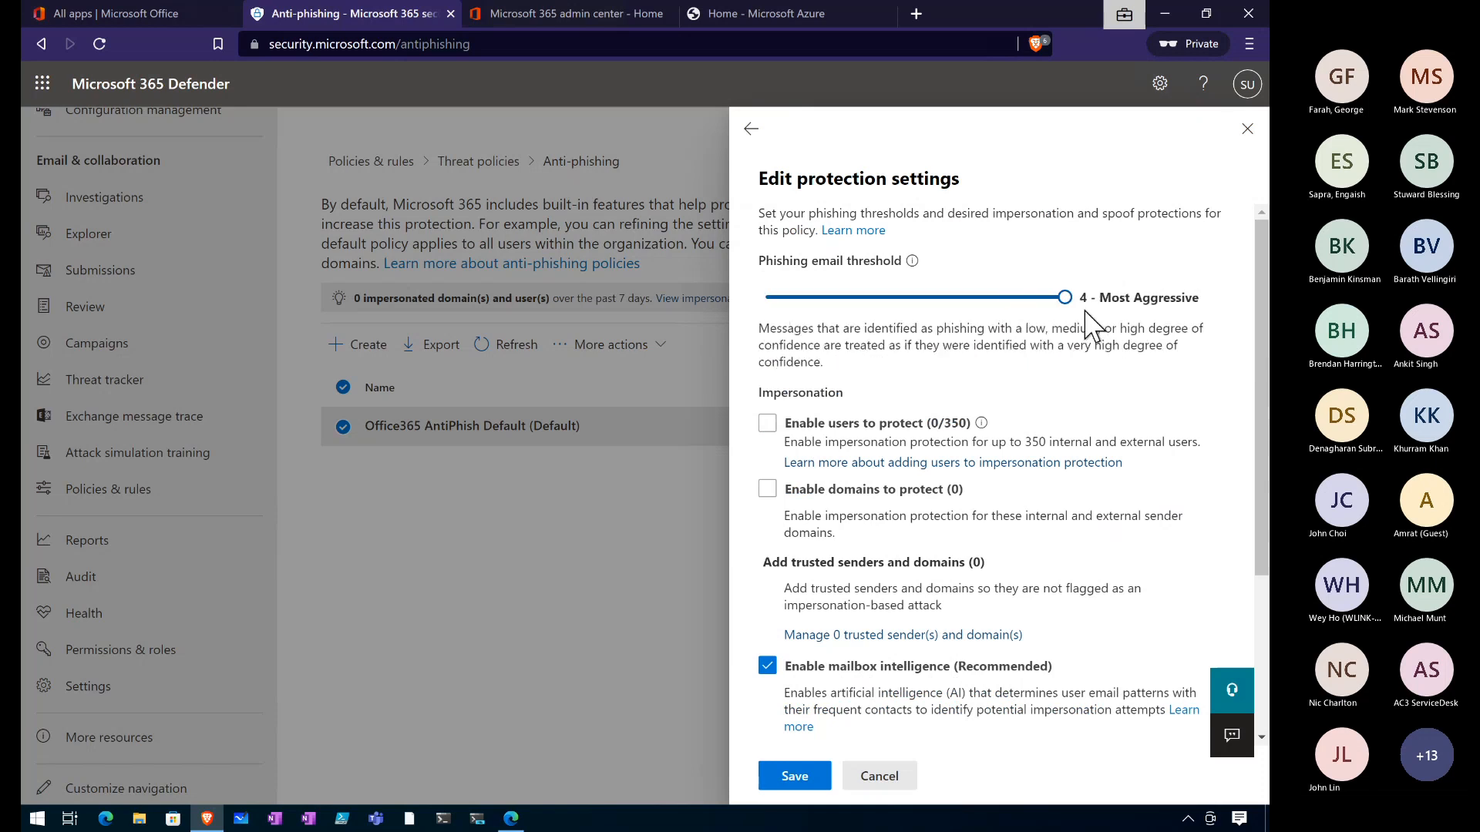
drag(1089, 324, 936, 309)
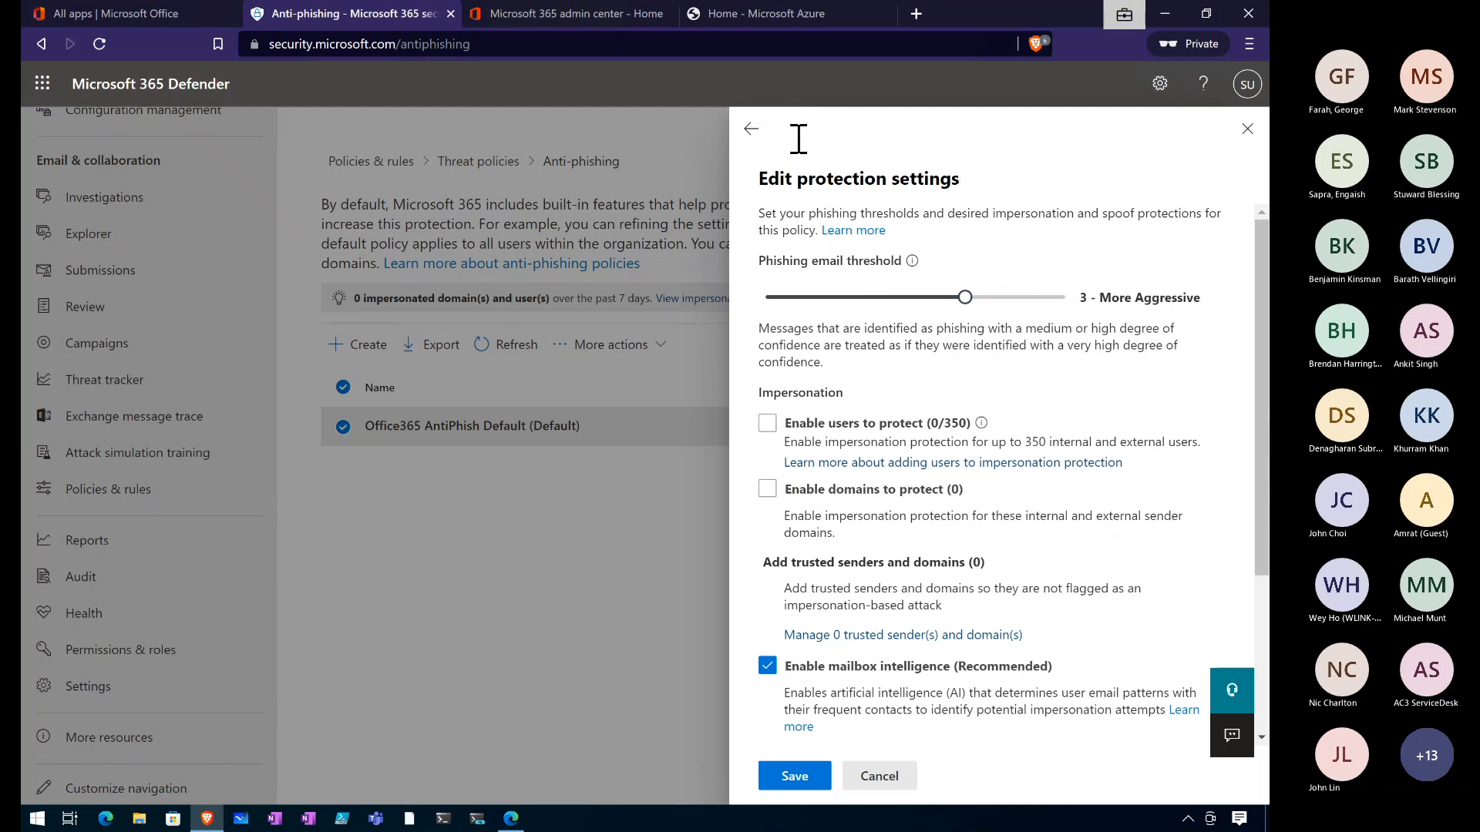
click(750, 129)
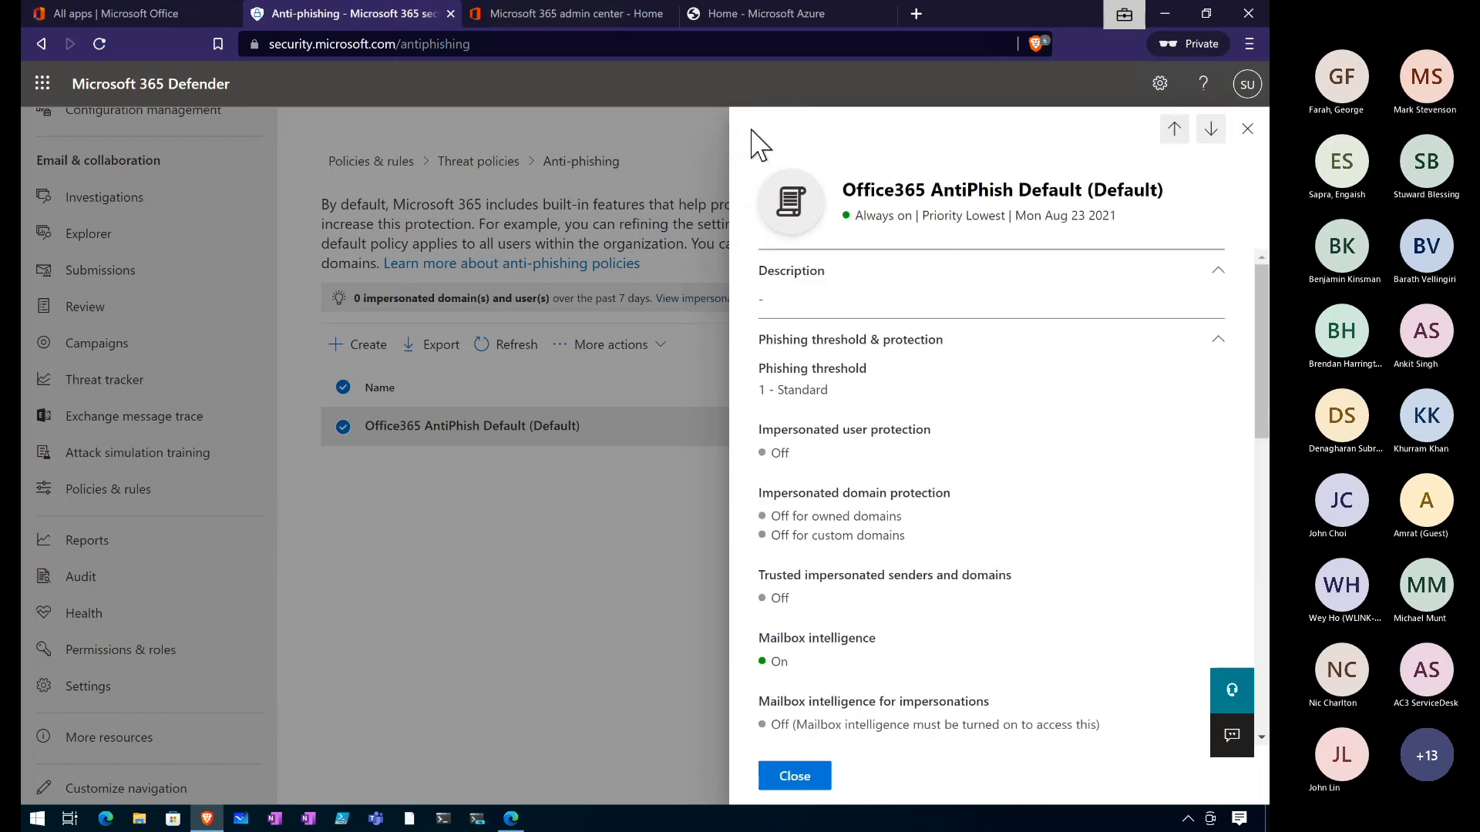
click(795, 777)
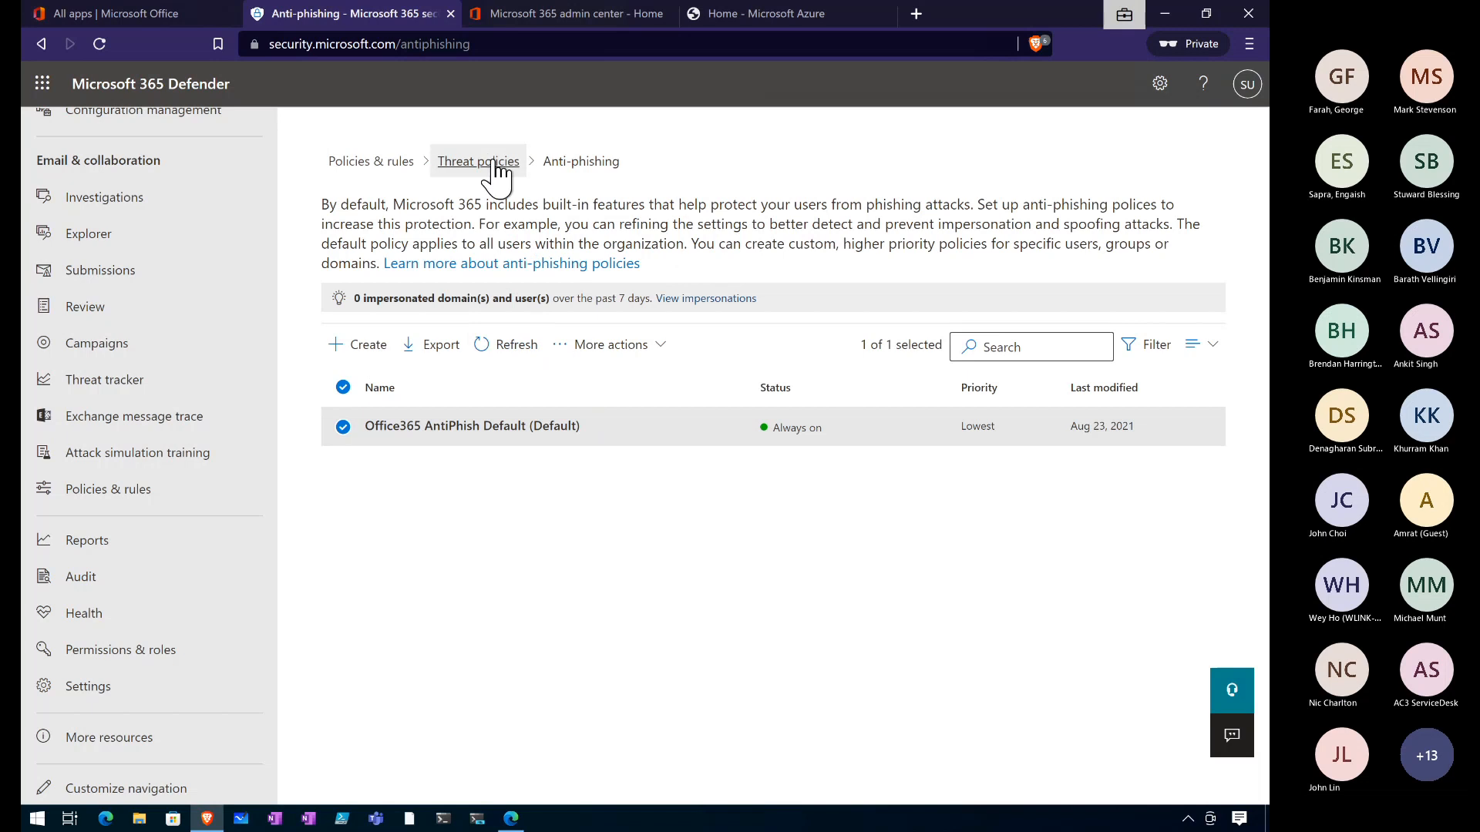
Step: Open Preset Security Policies from Threat policies, dismiss the client error, and view who Standard protection can be applied to
click(495, 163)
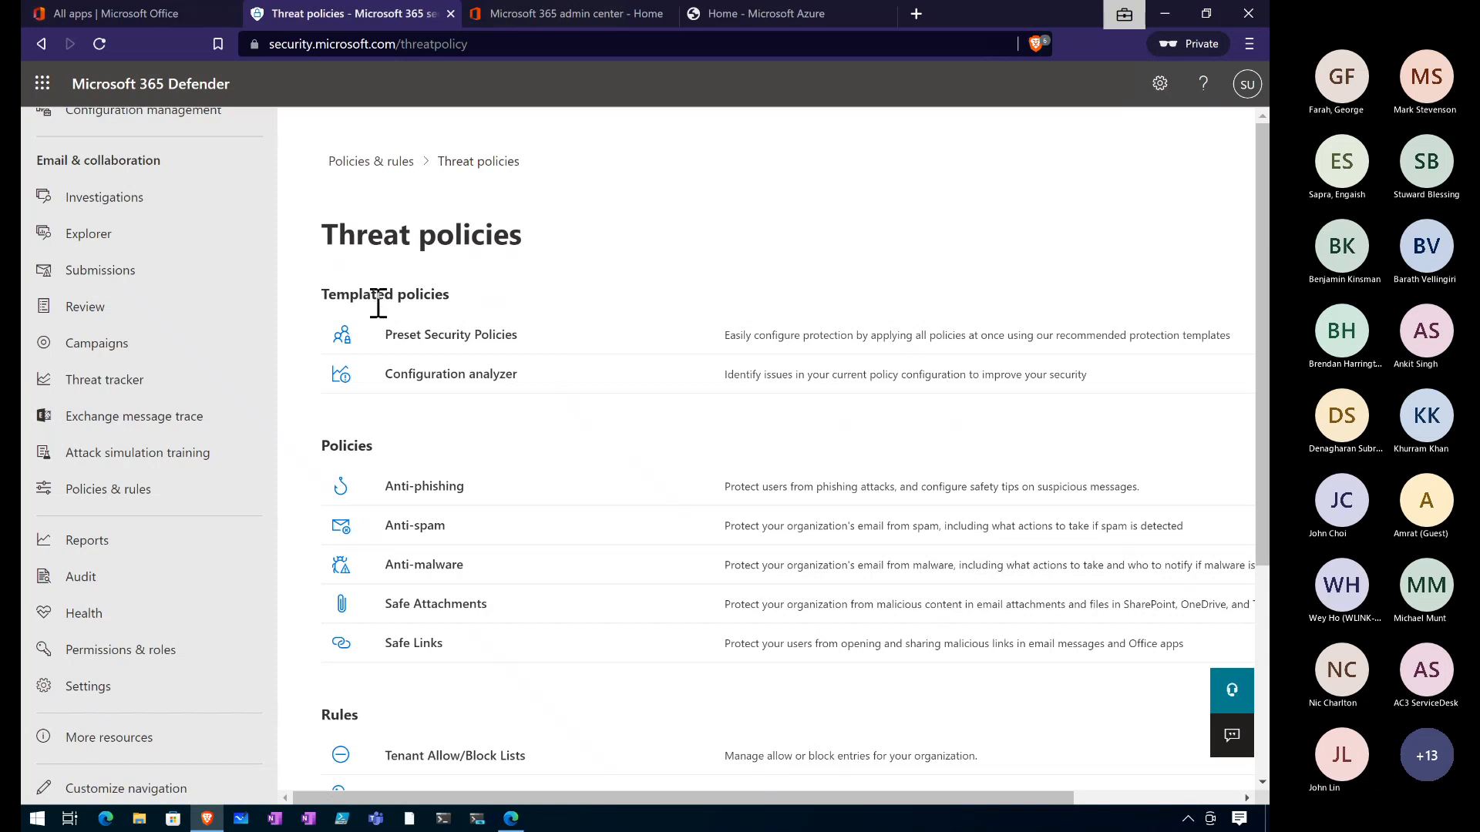
click(414, 336)
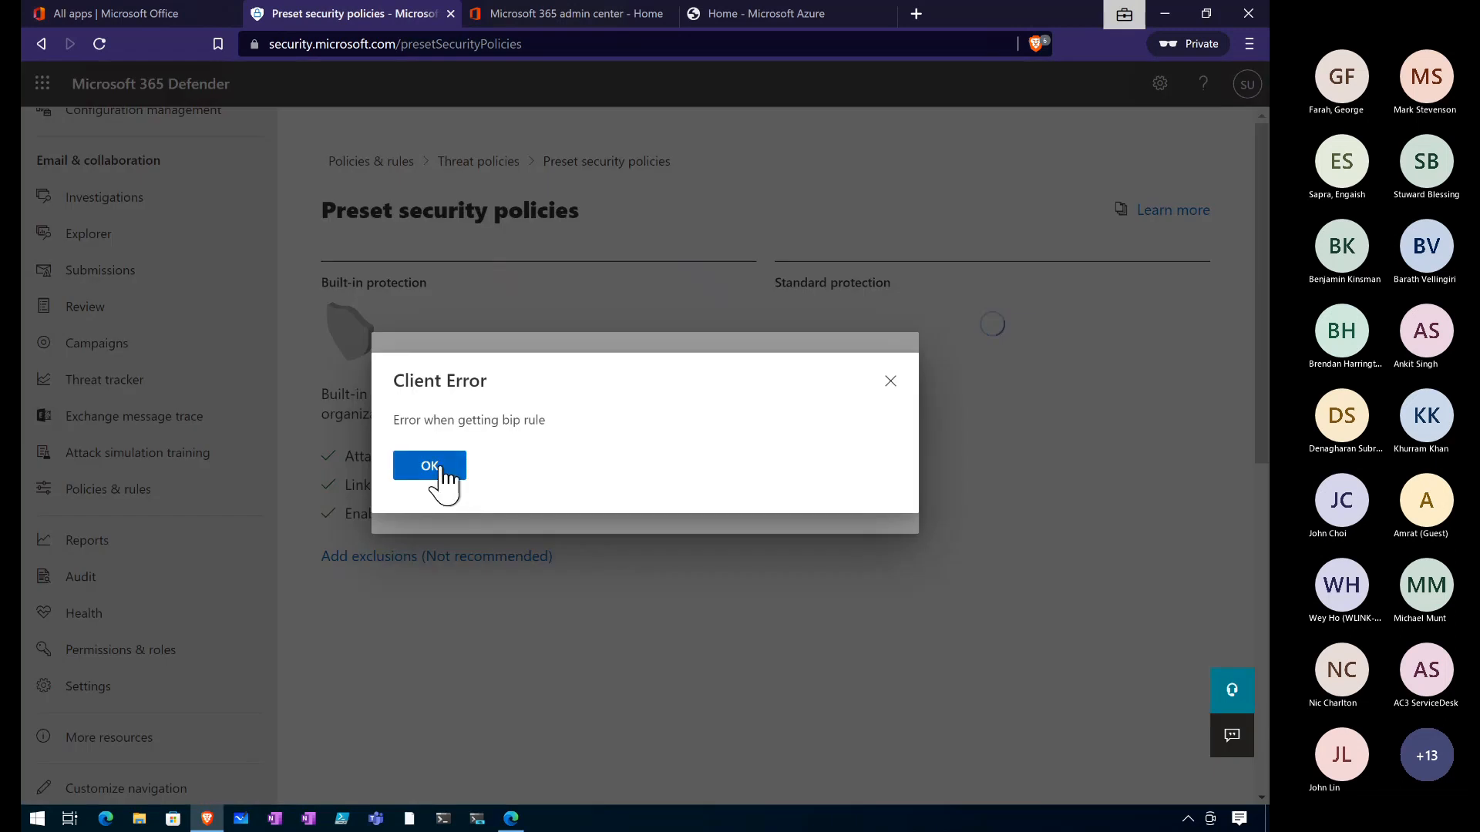
click(442, 486)
click(428, 497)
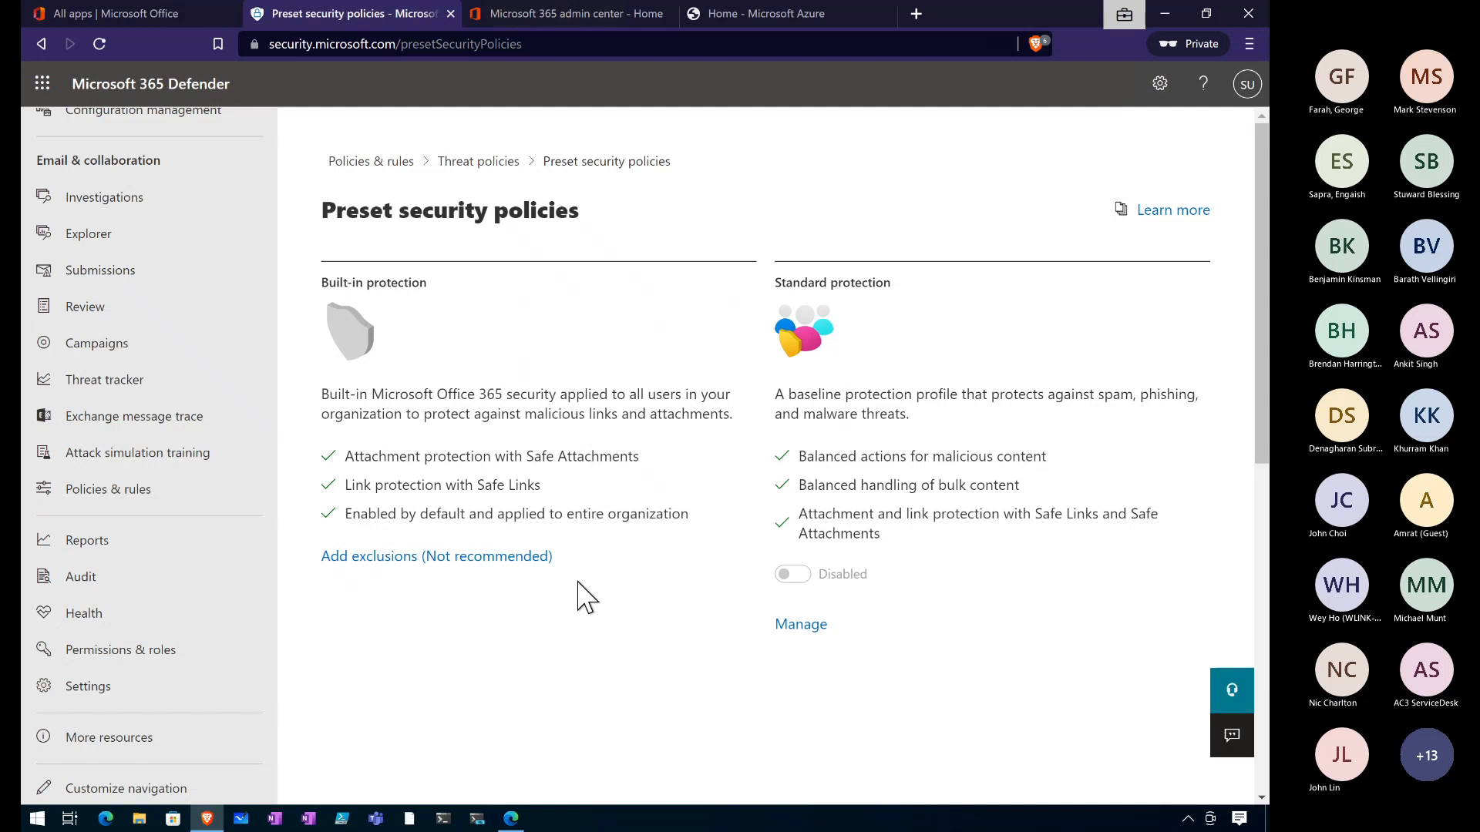
click(790, 626)
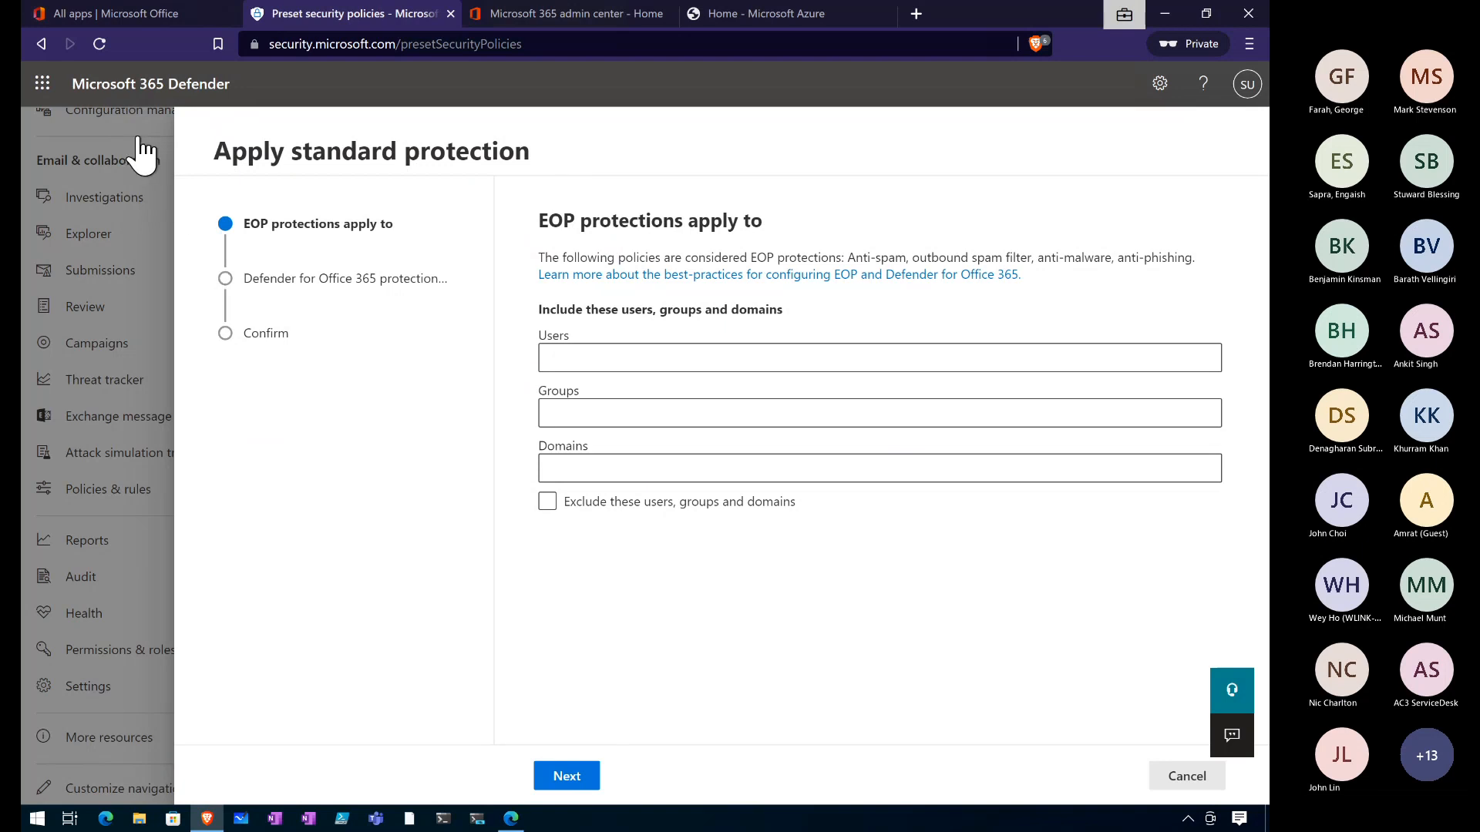
Step: Reload the preset security policies page and compare the Standard and Strict protection profiles
click(98, 45)
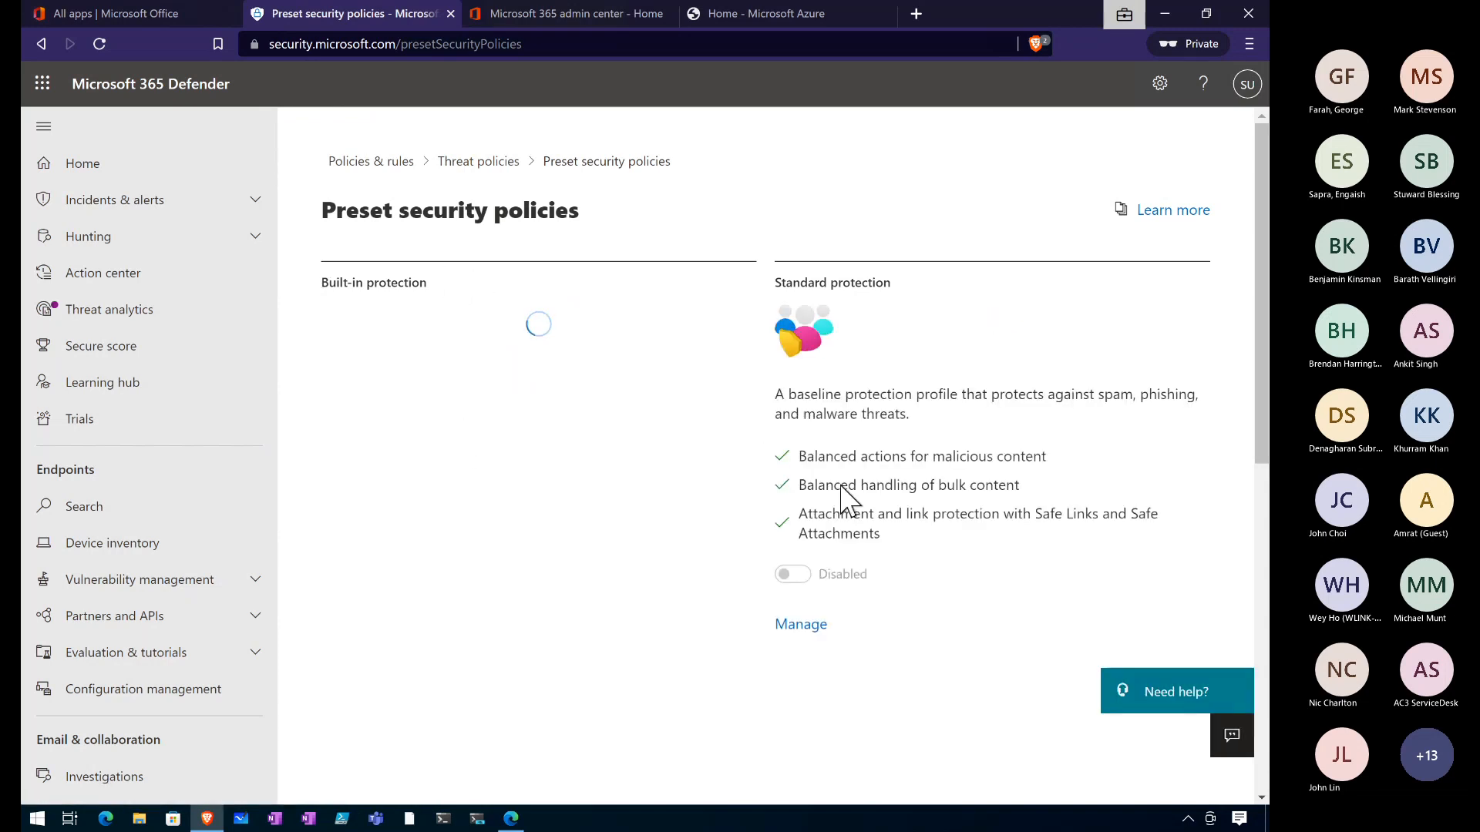
click(1259, 589)
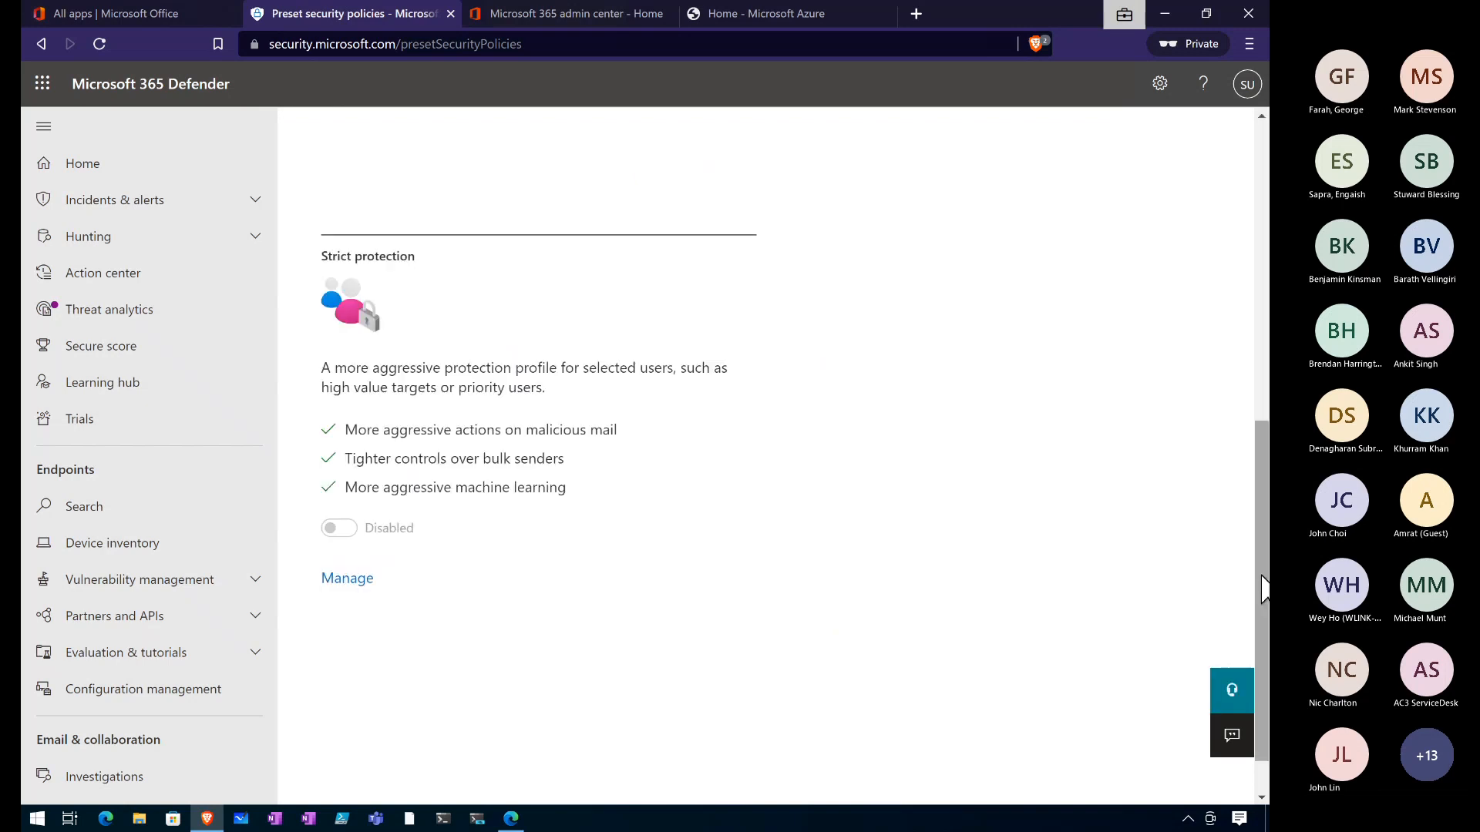
drag(1255, 430, 766, 238)
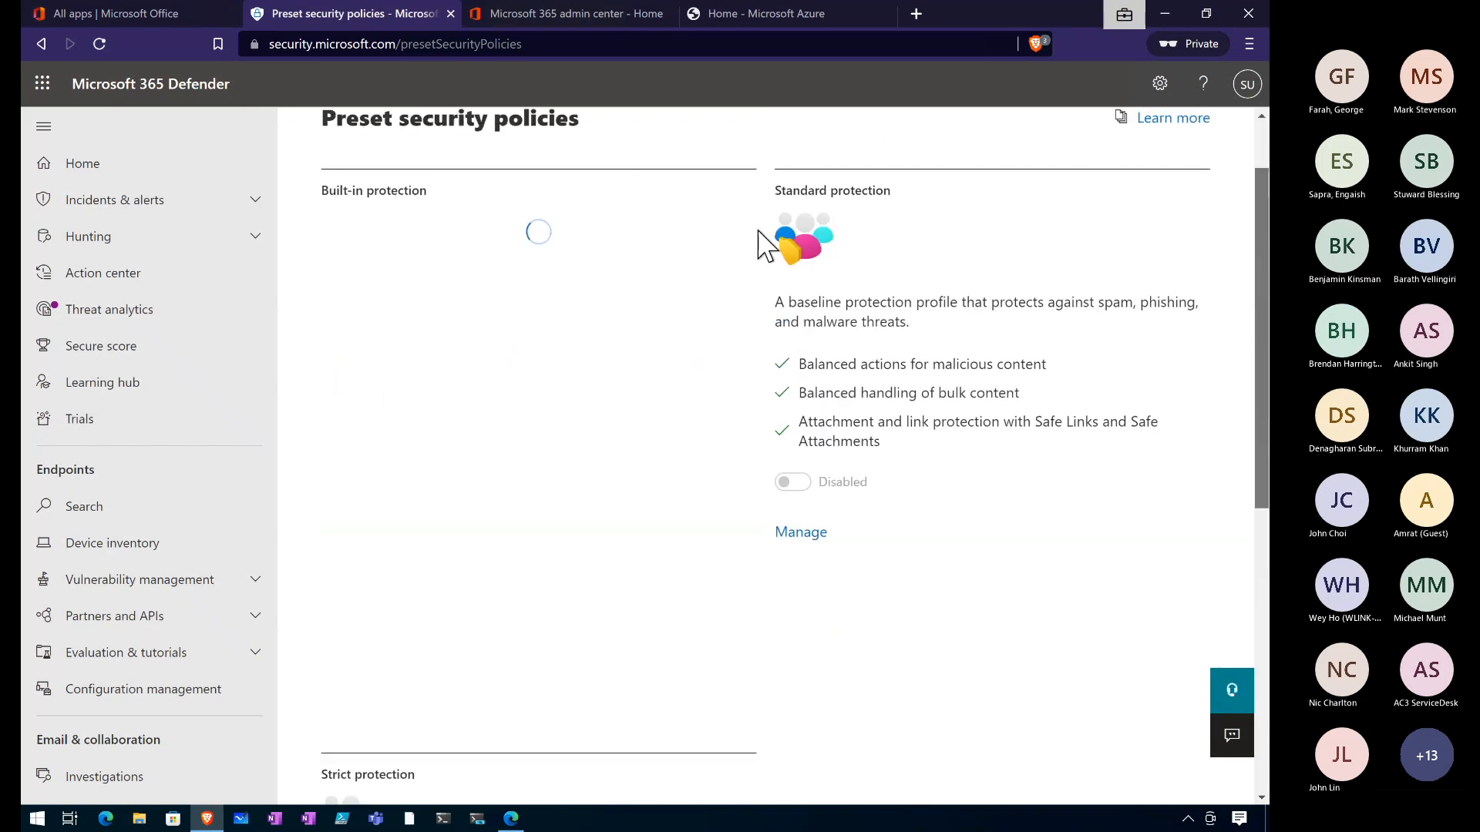
click(1258, 686)
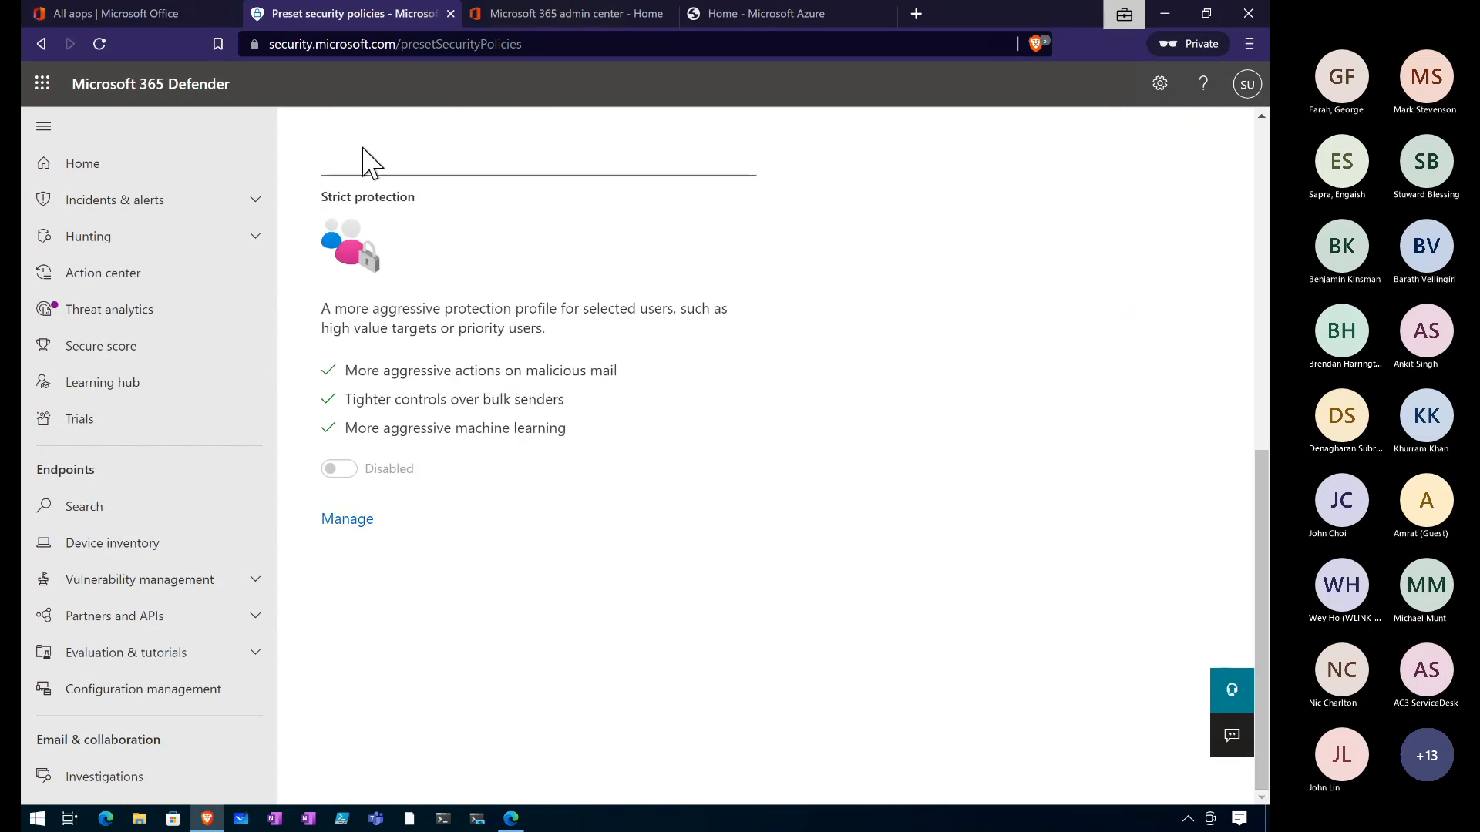
Step: Read the information about preset security policies, open its linked documentation article, and close both
scroll(489, 469, up, 5)
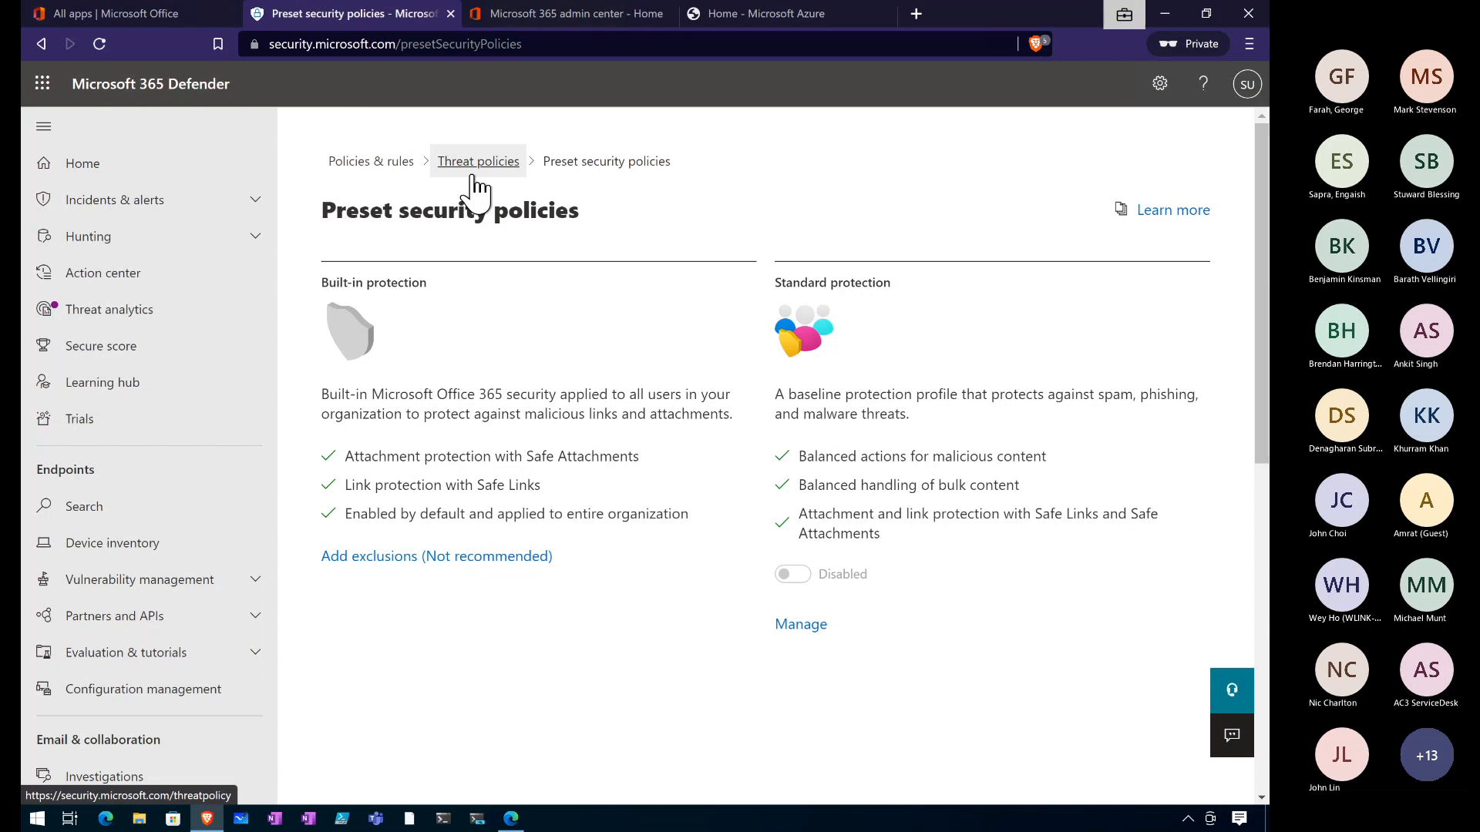
click(1160, 210)
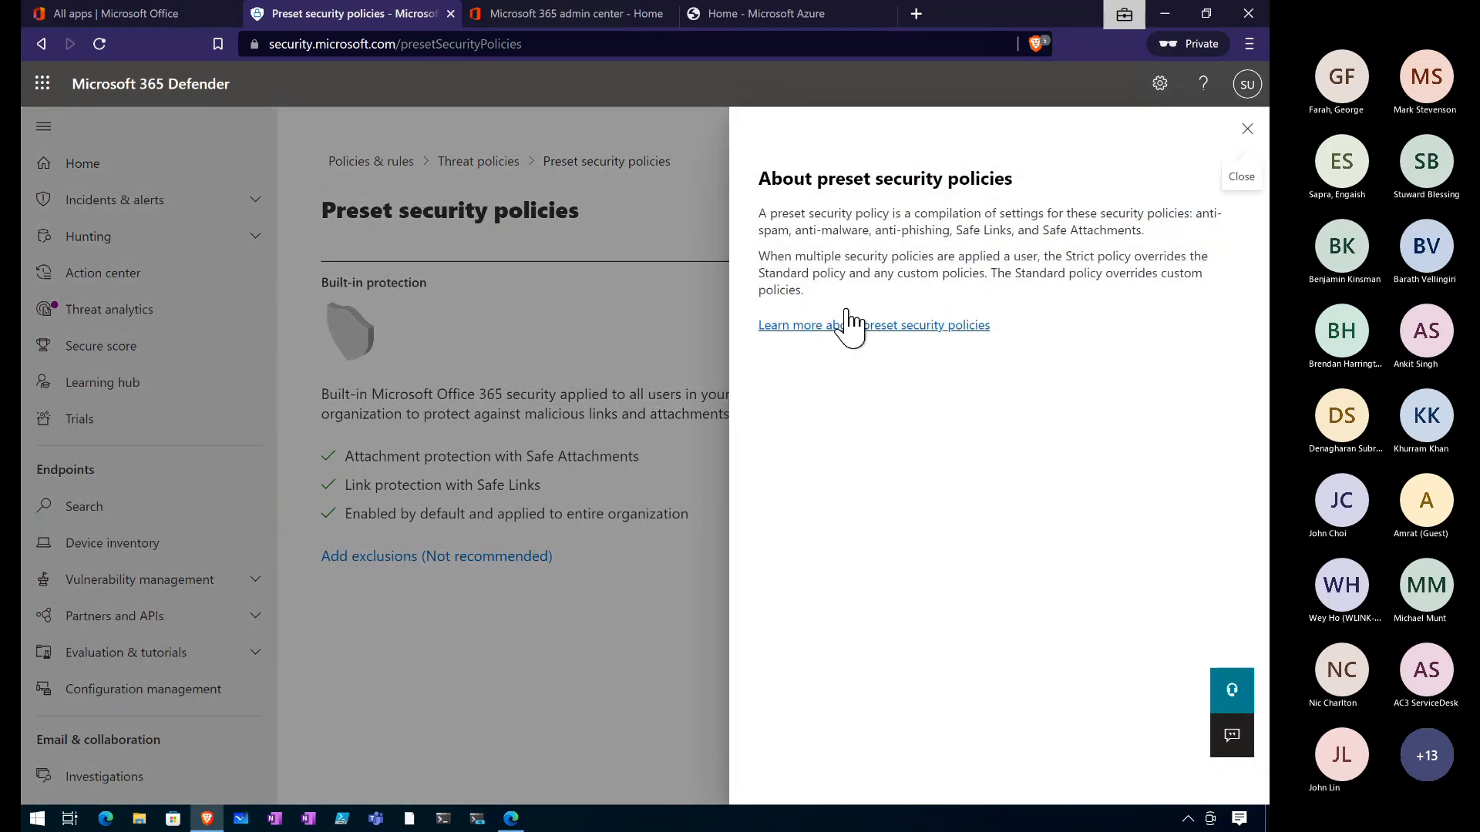
click(857, 328)
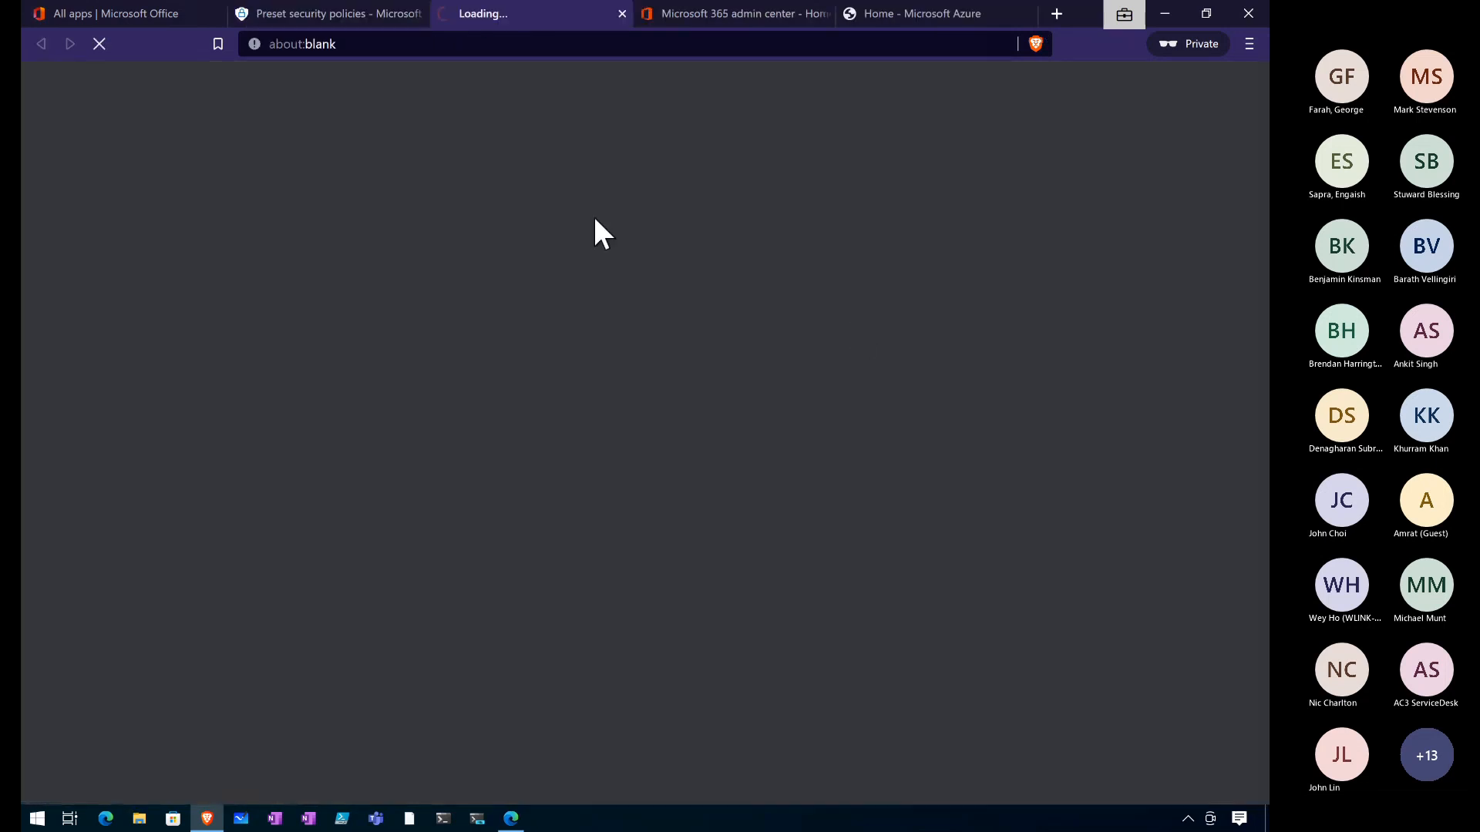
click(422, 43)
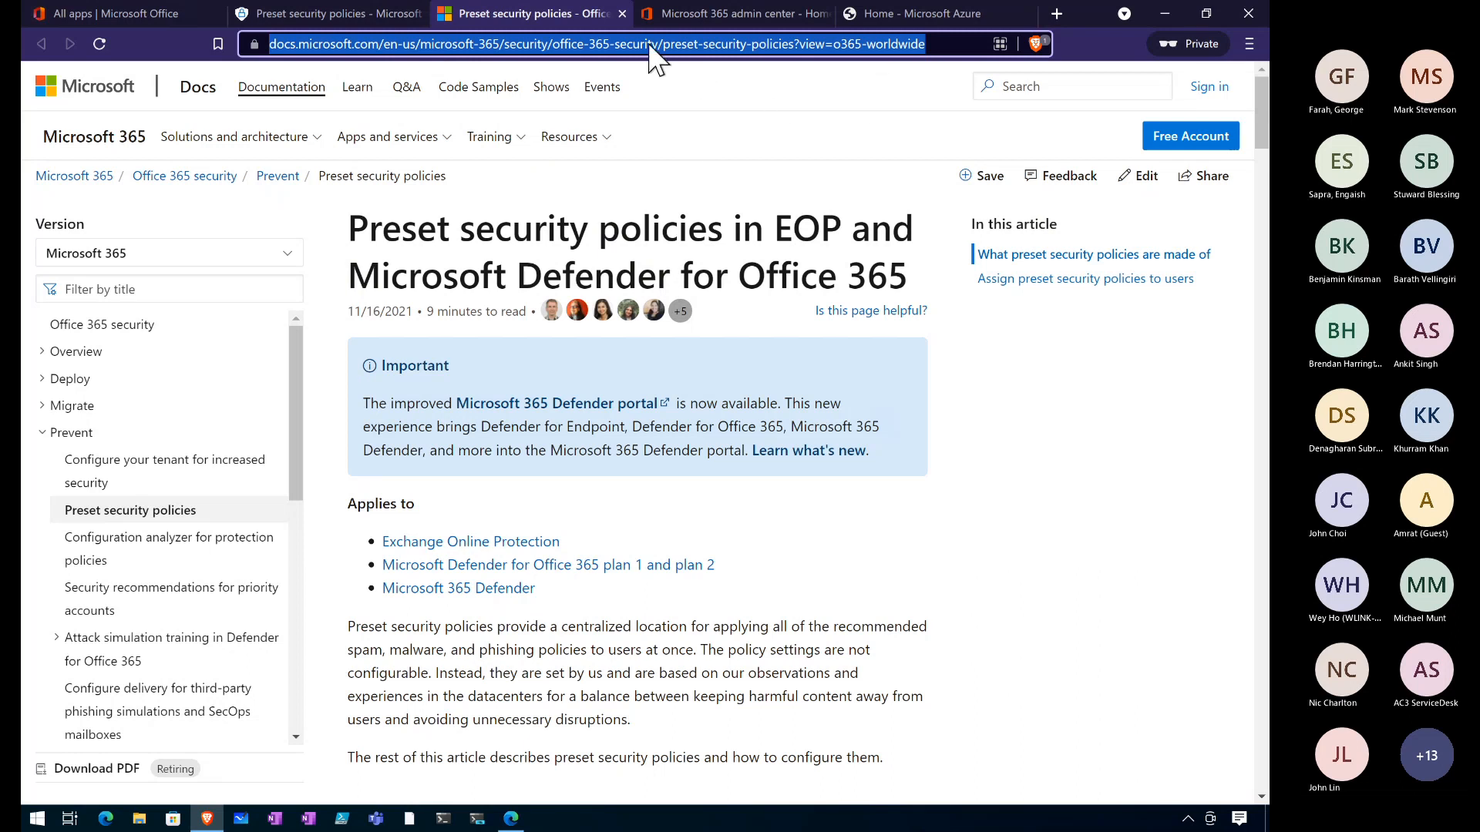
click(623, 13)
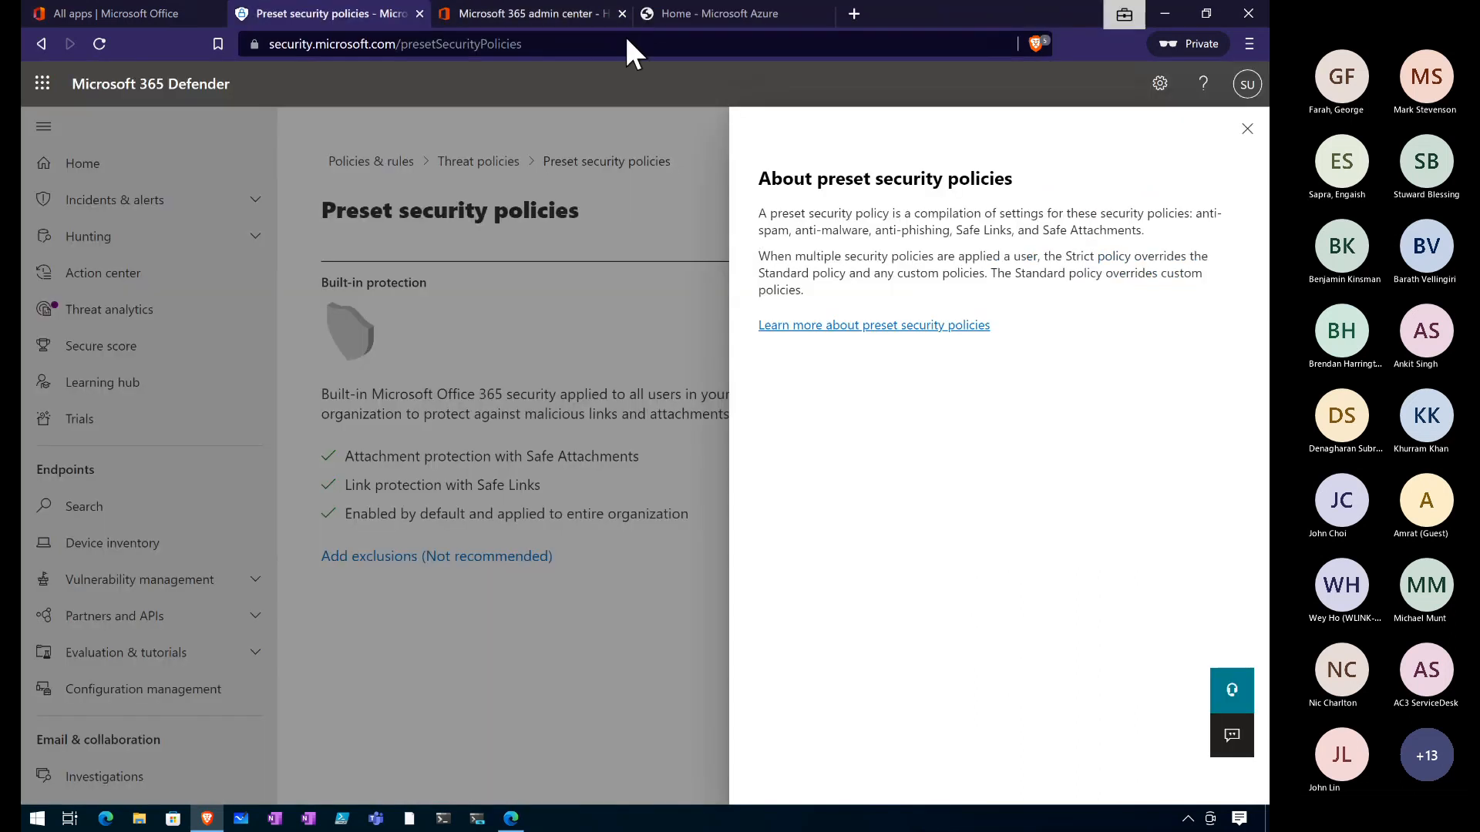
click(1248, 129)
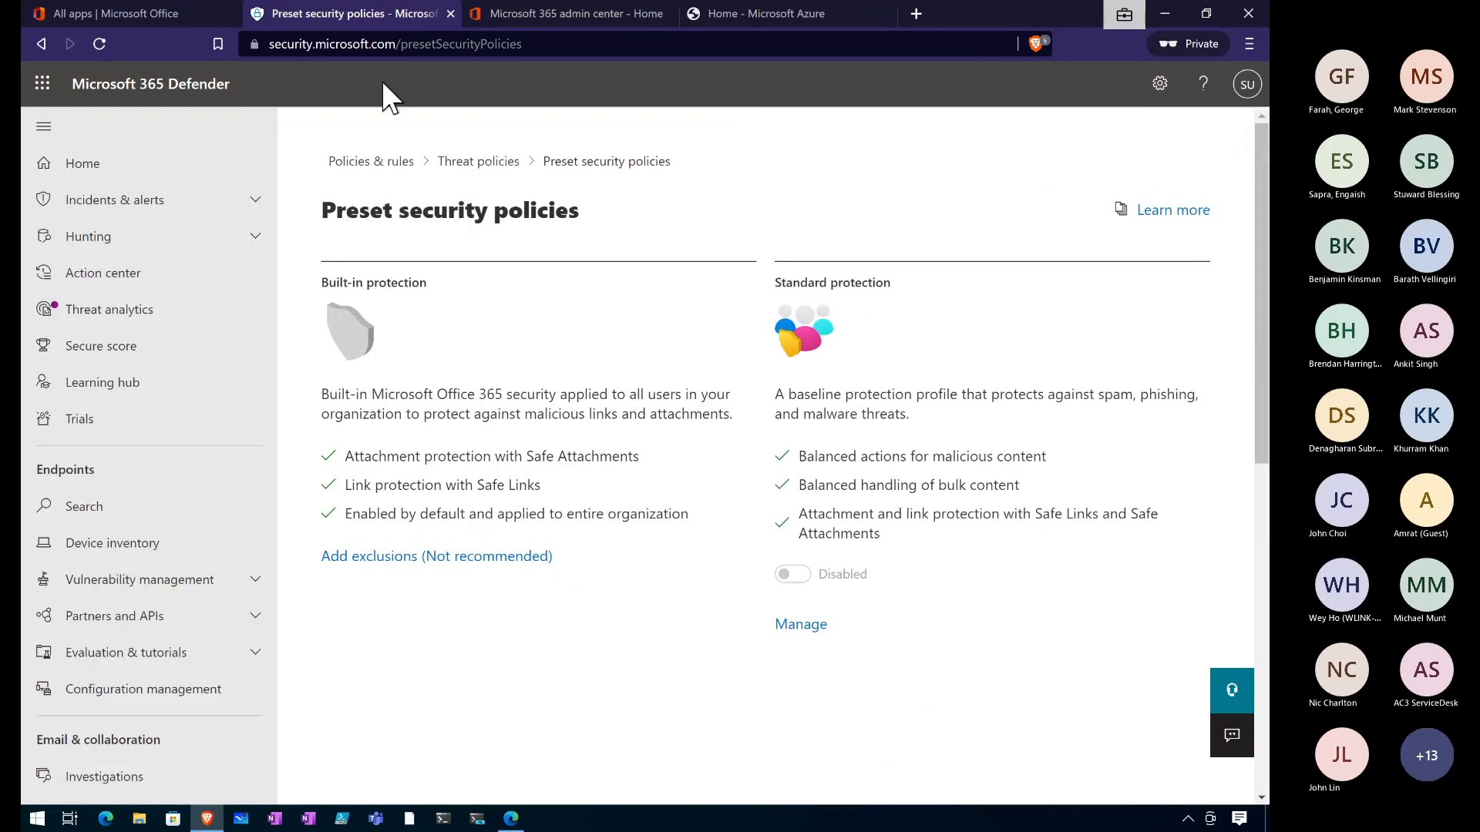
Step: Open the Configuration analyzer from Threat policies and review its Standard recommendations
click(481, 168)
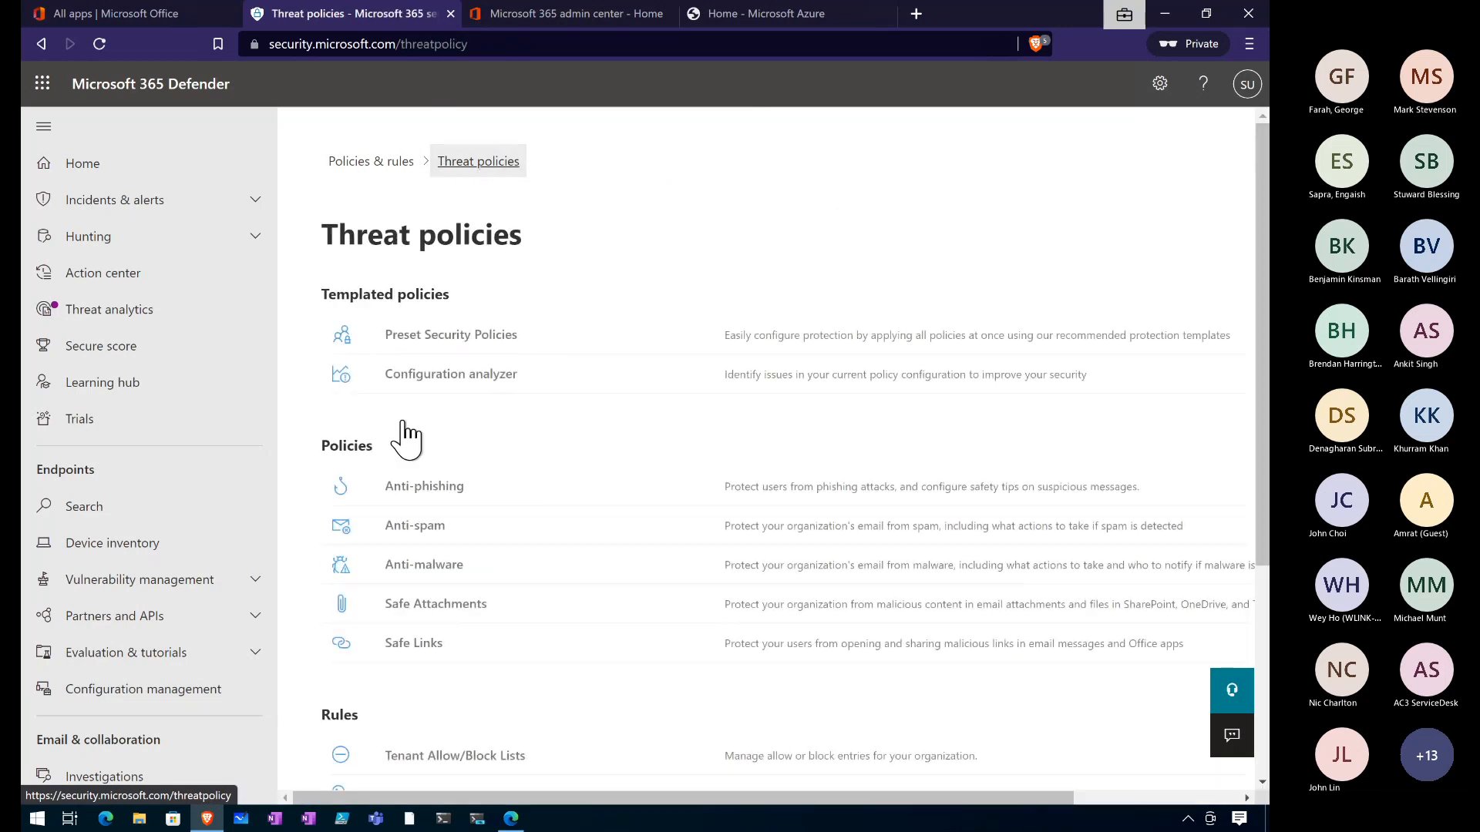
click(441, 387)
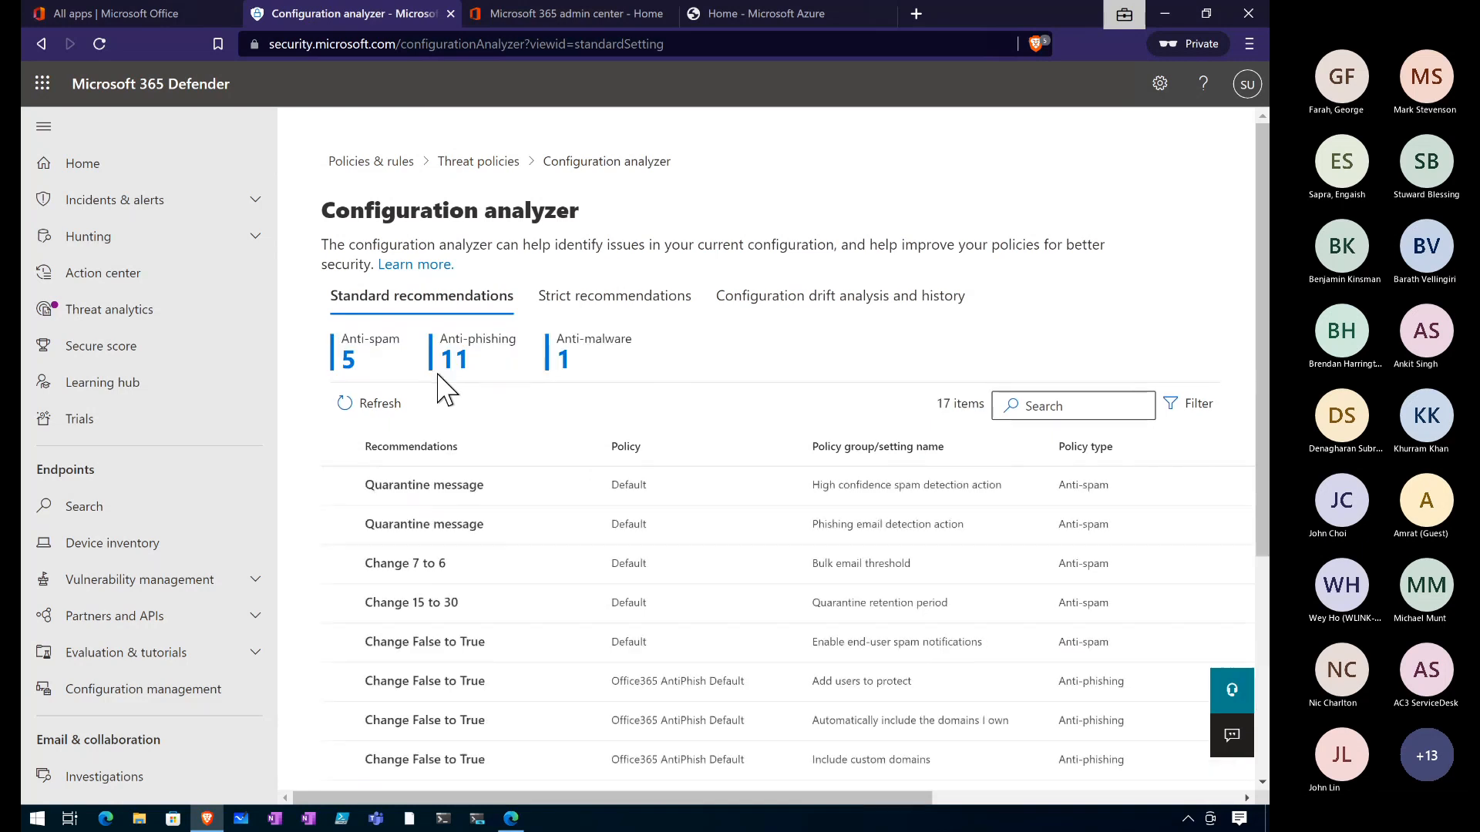
scroll(447, 490, down, 3)
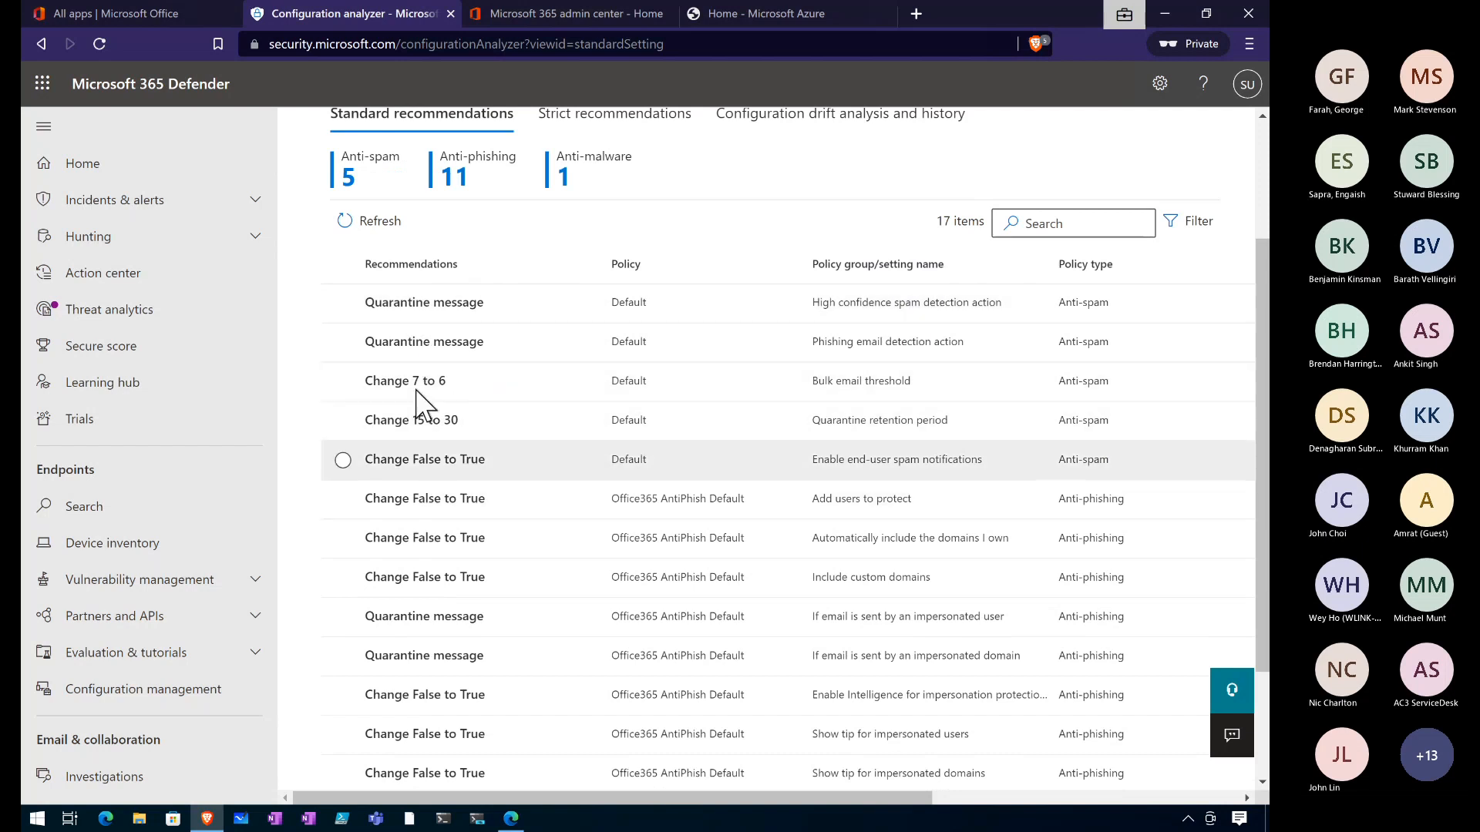
Step: Start applying the Standard recommendation that changes the Default policy's bulk email threshold from 7 to 6, and cancel the confirmation
click(414, 379)
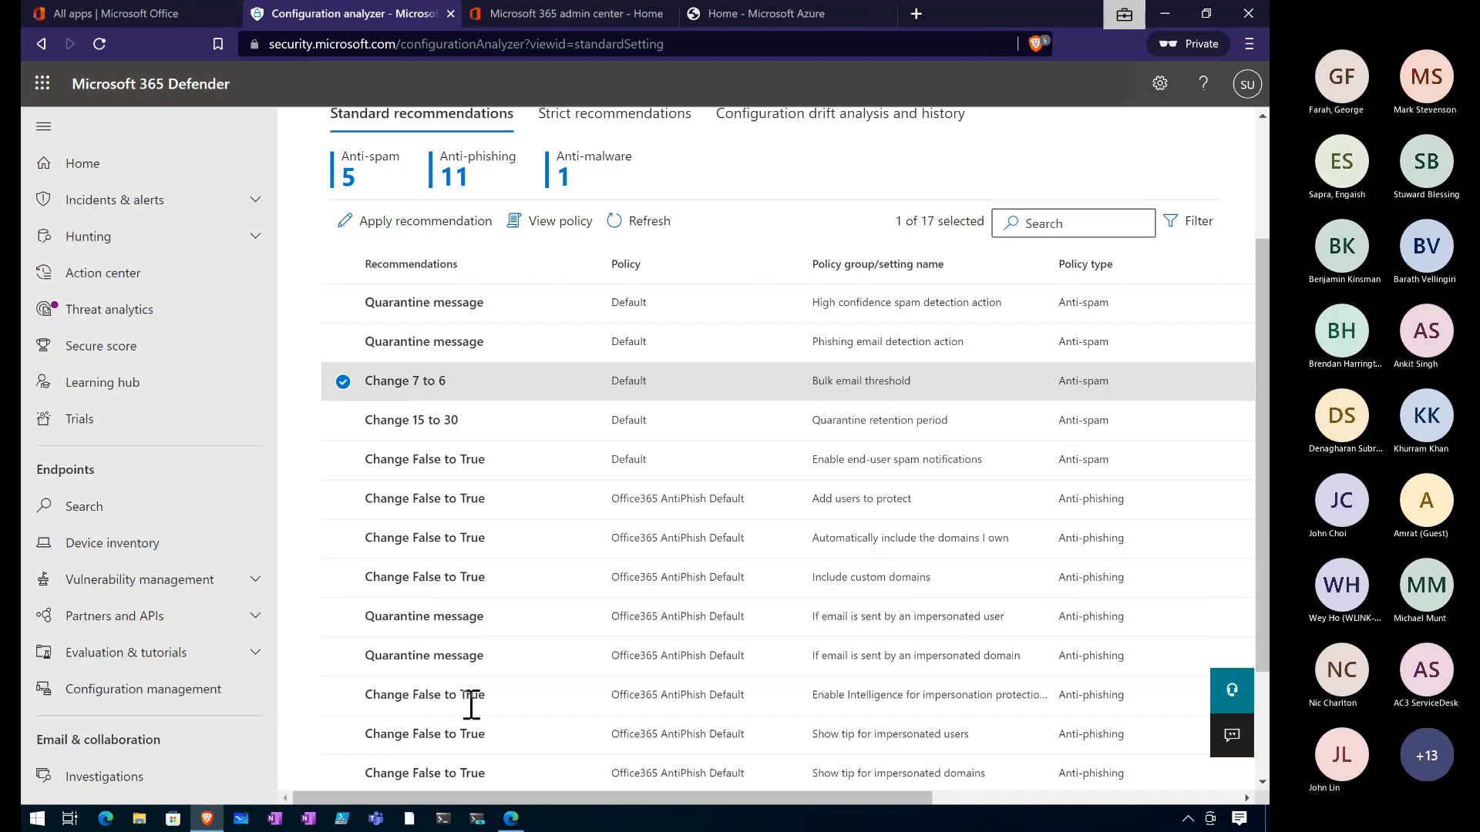
drag(534, 794, 909, 786)
drag(678, 799, 383, 743)
click(395, 223)
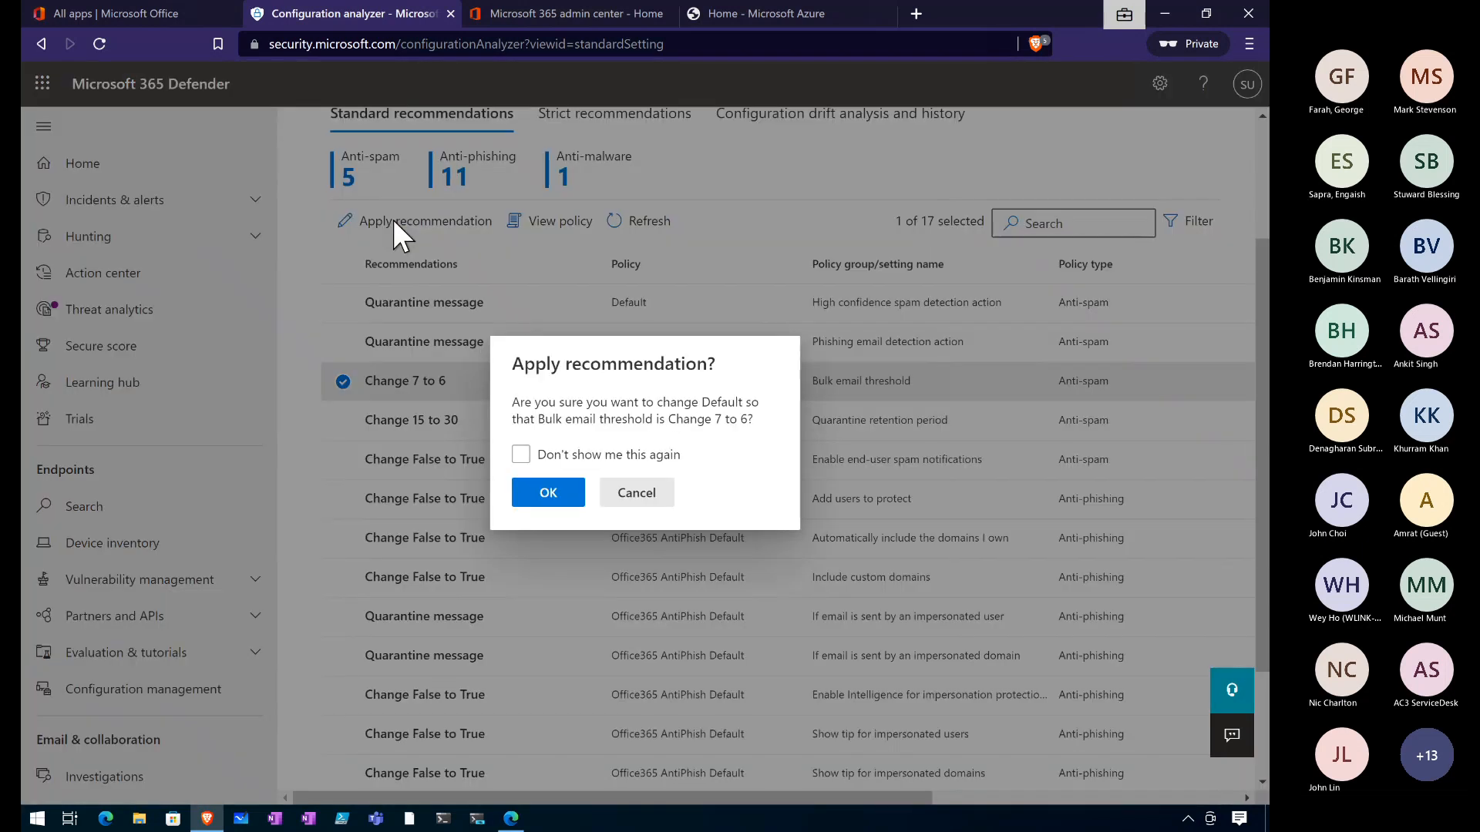
click(551, 494)
click(647, 486)
scroll(628, 413, up, 3)
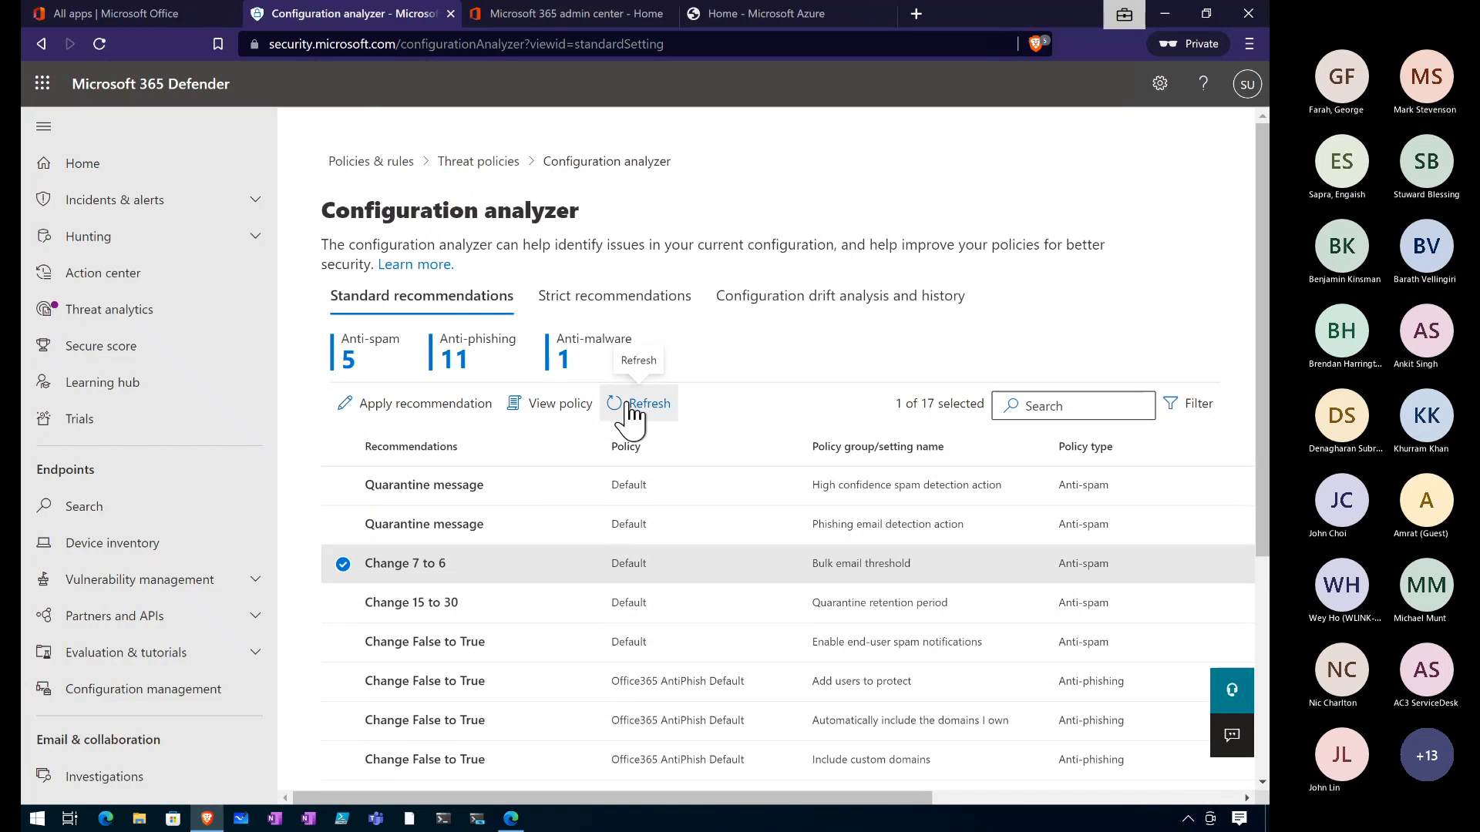
Step: Review the Strict recommendations, view the policy behind the high confidence spam detection action, and close that policy page
click(626, 299)
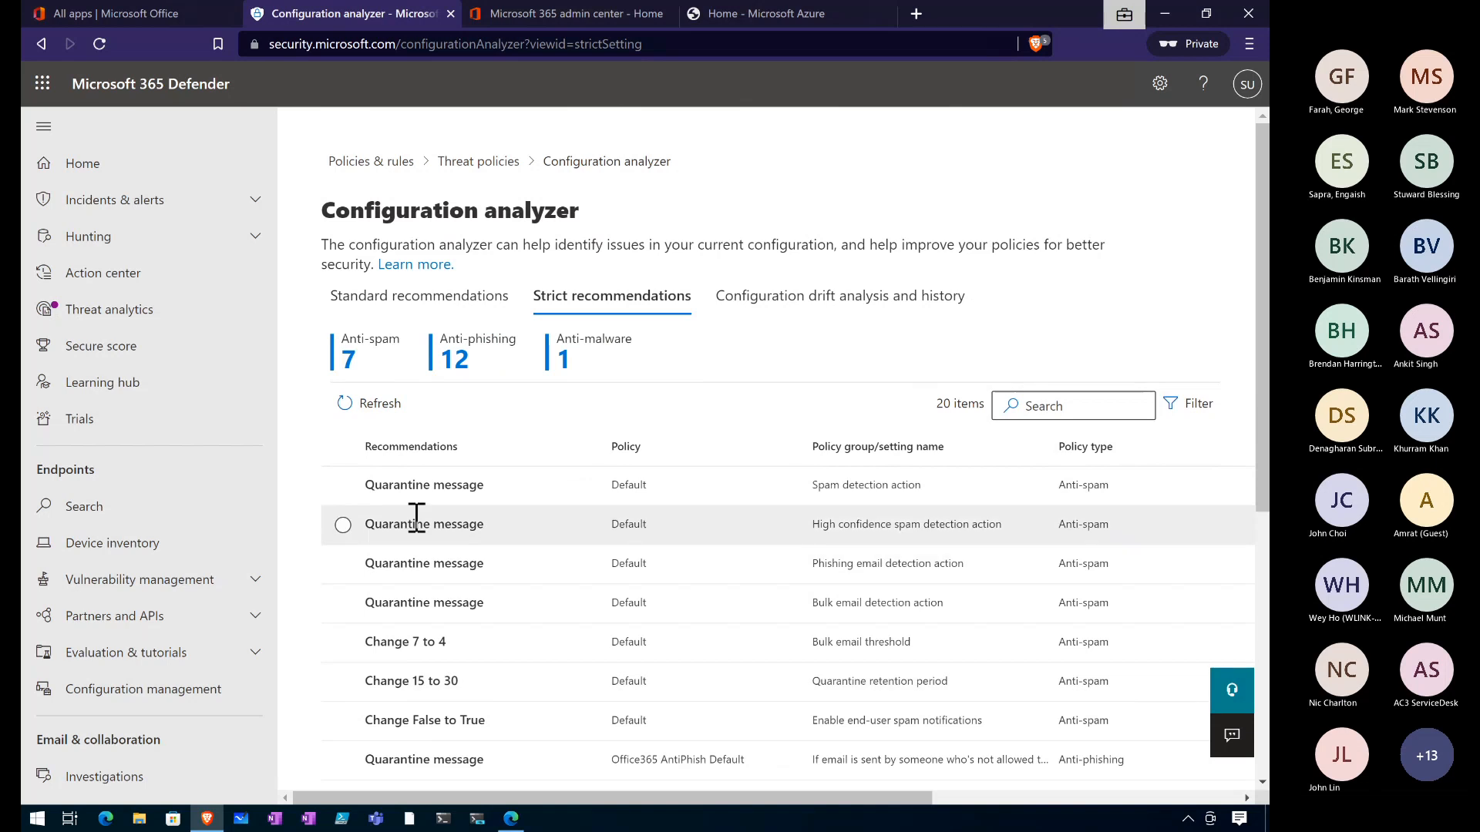
click(416, 524)
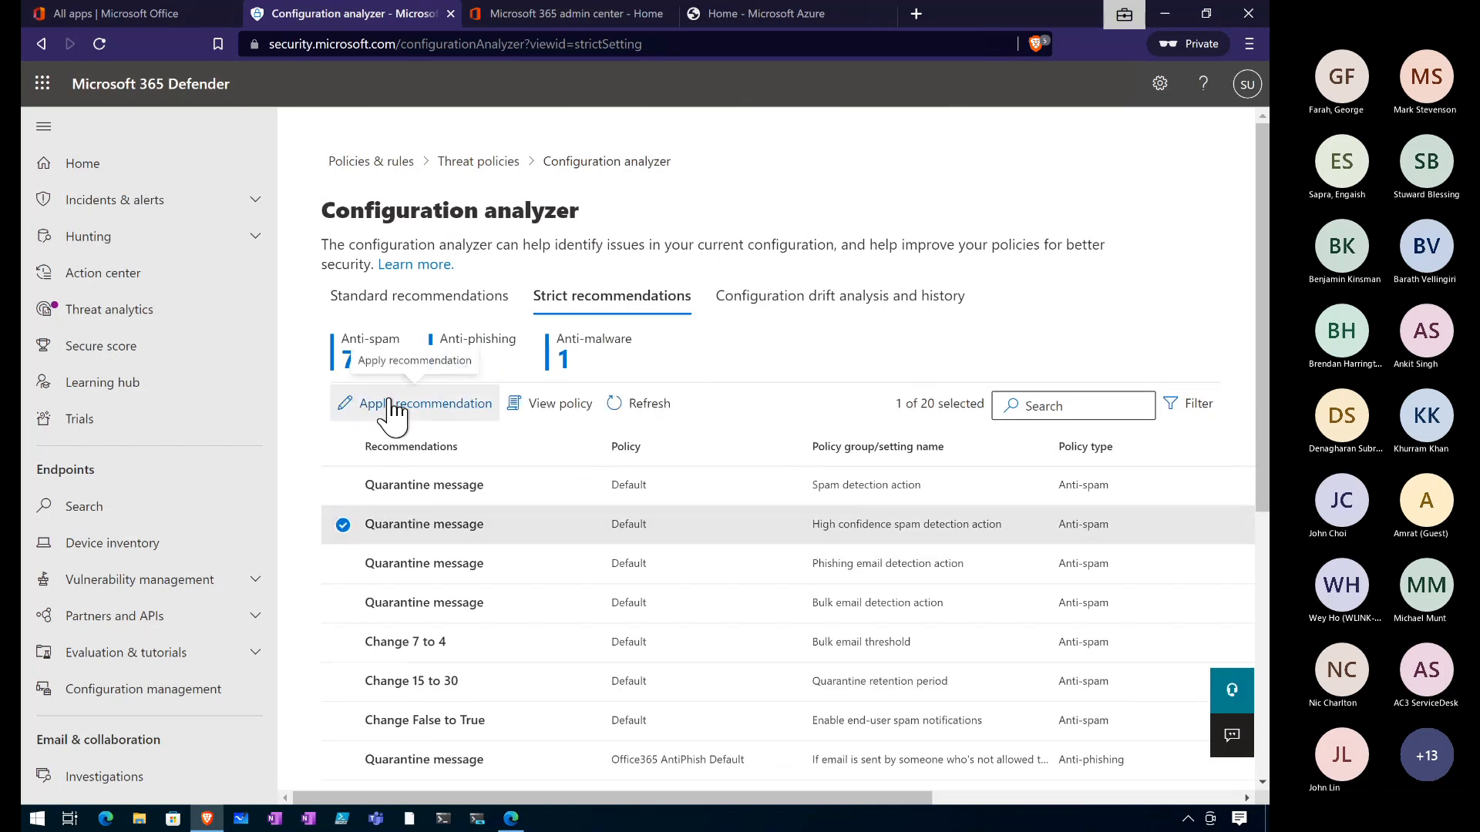
click(540, 409)
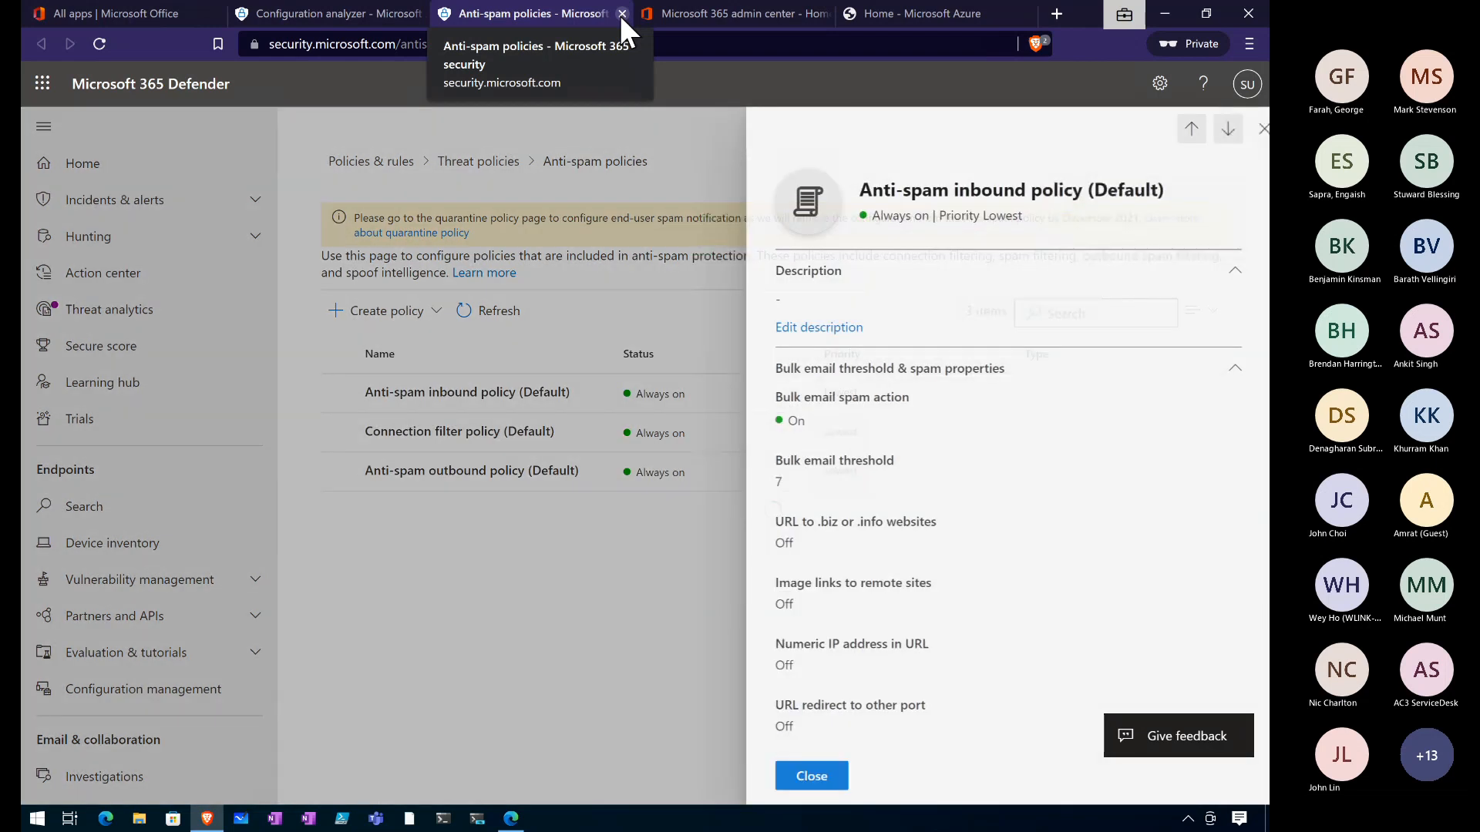
click(621, 14)
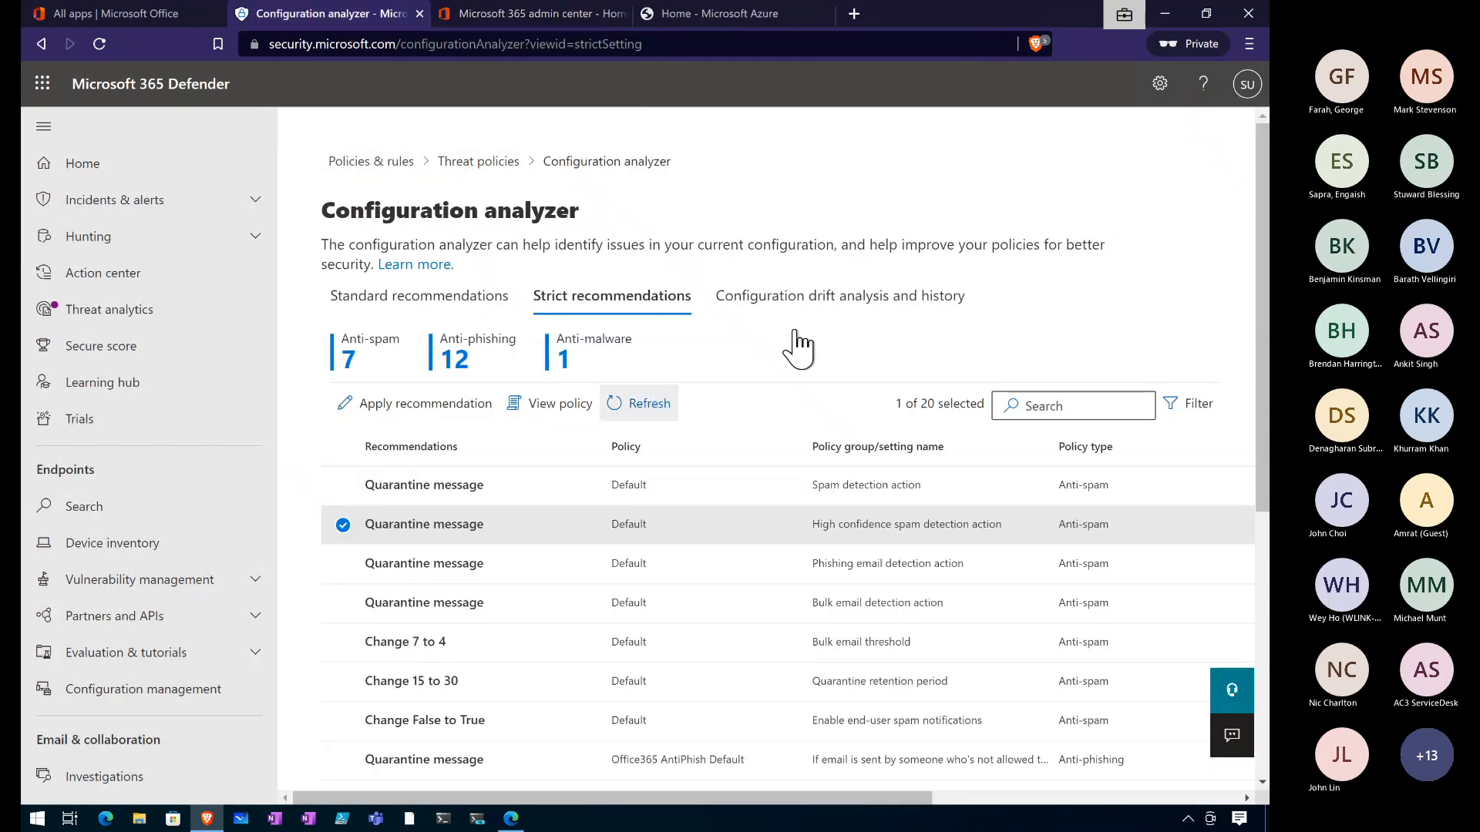
Step: Return to Threat policies and look through the listed policies and rules, including DKIM and Quarantine policies
click(478, 163)
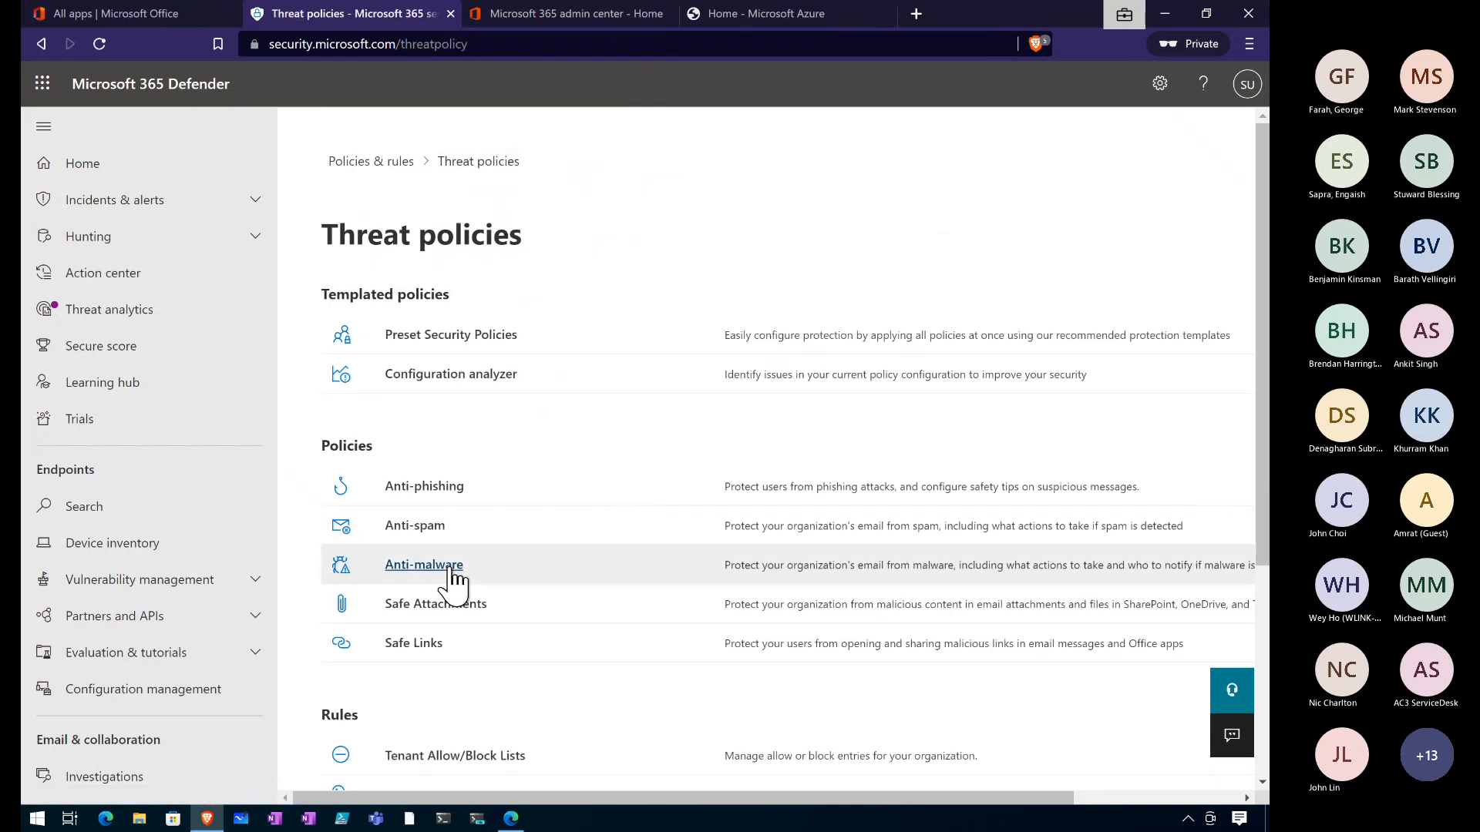
scroll(462, 555, down, 1)
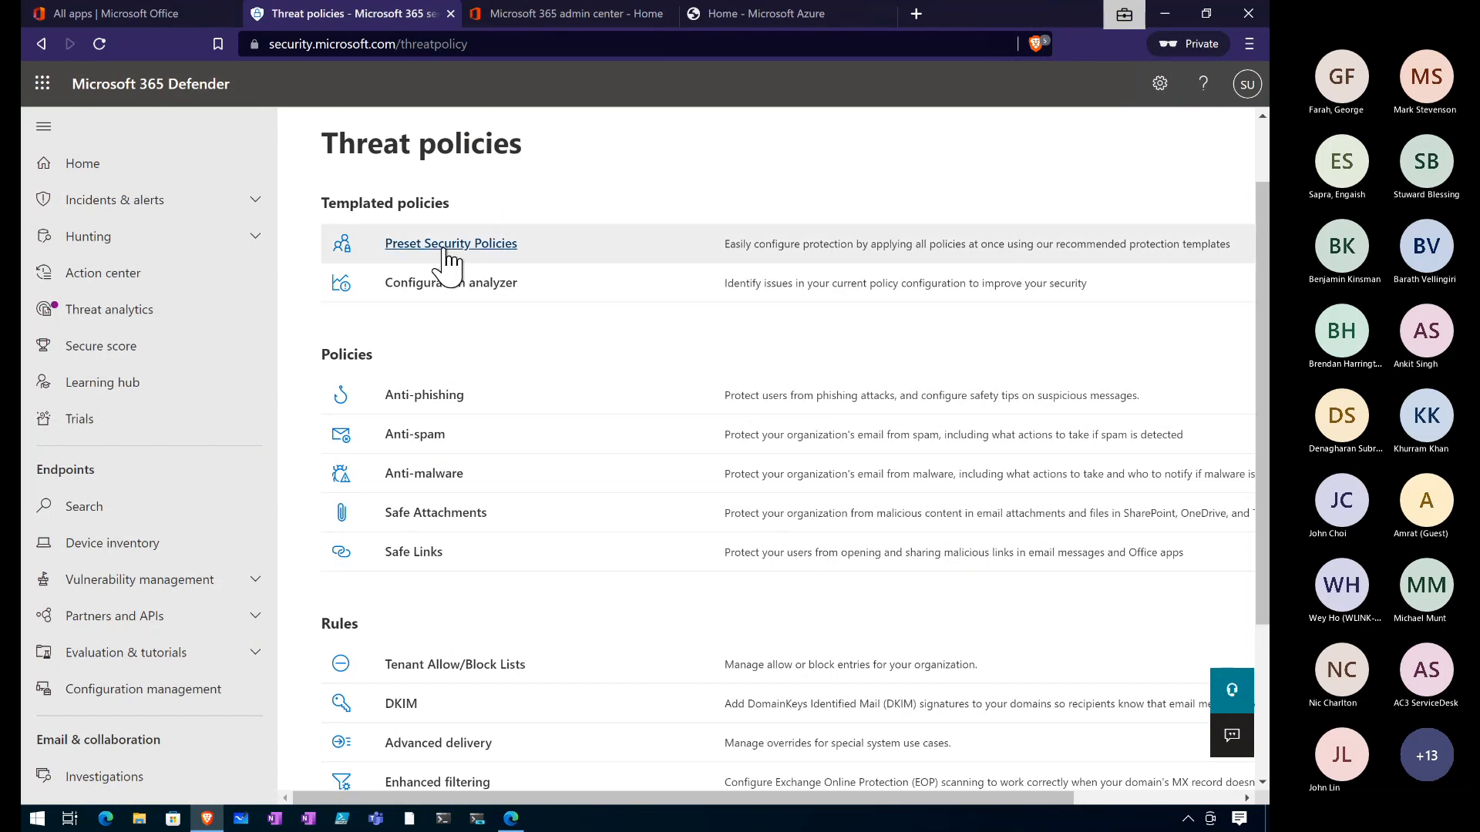
scroll(449, 262, down, 2)
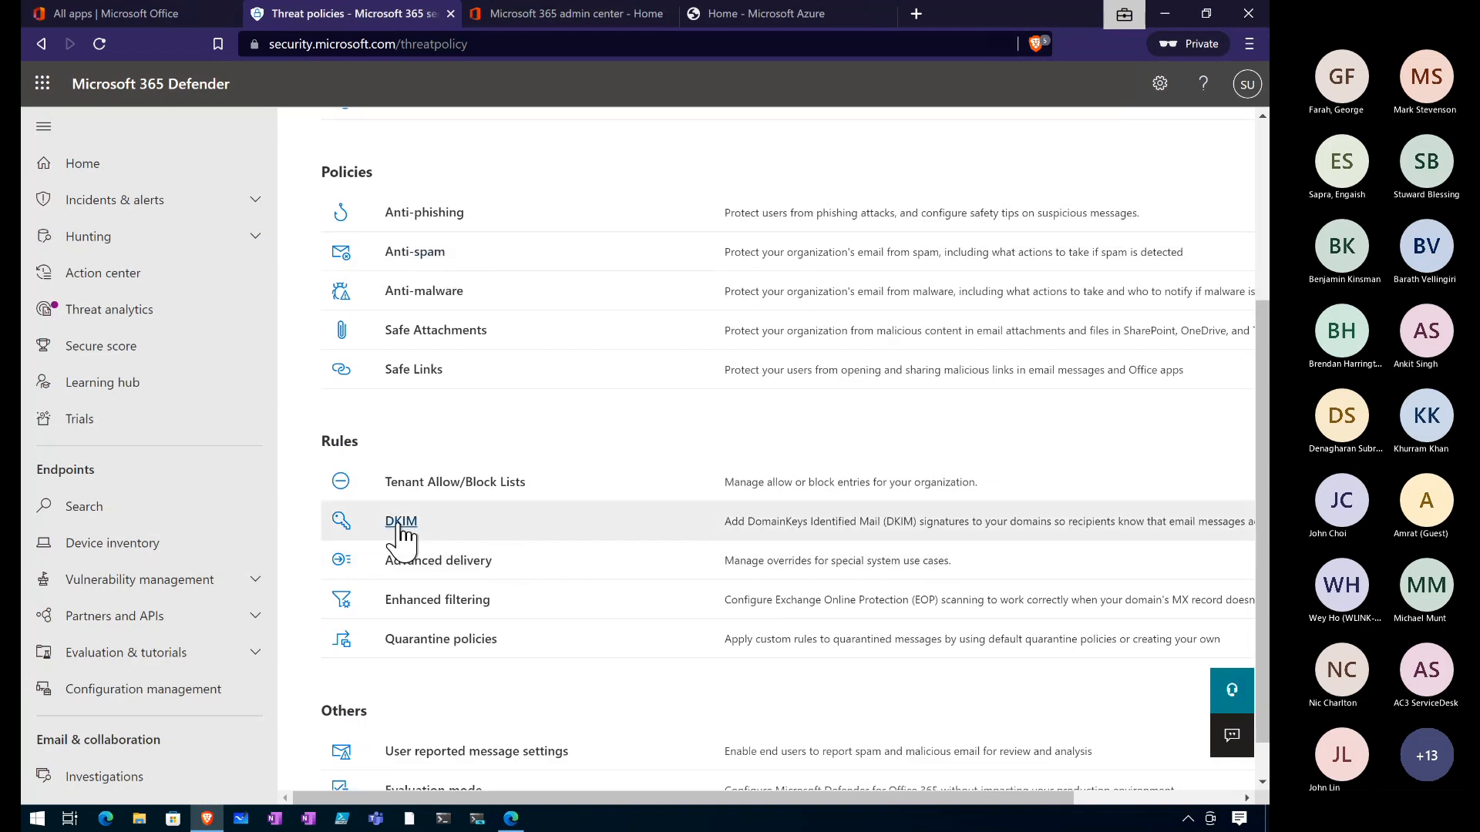
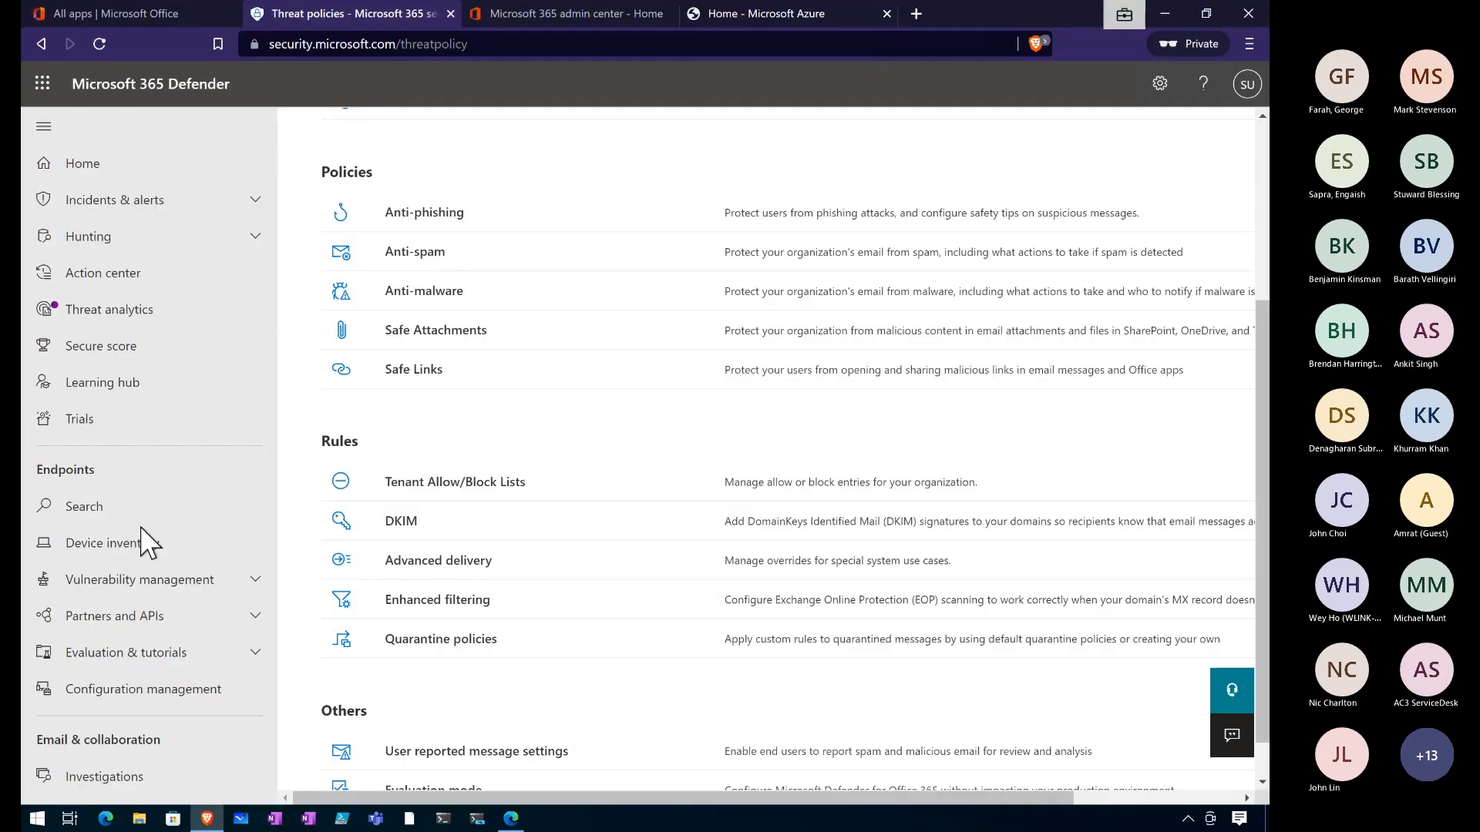
Step: Switch to the Microsoft Edge InPrivate window that has the Microsoft 365 Defender home page open
click(106, 821)
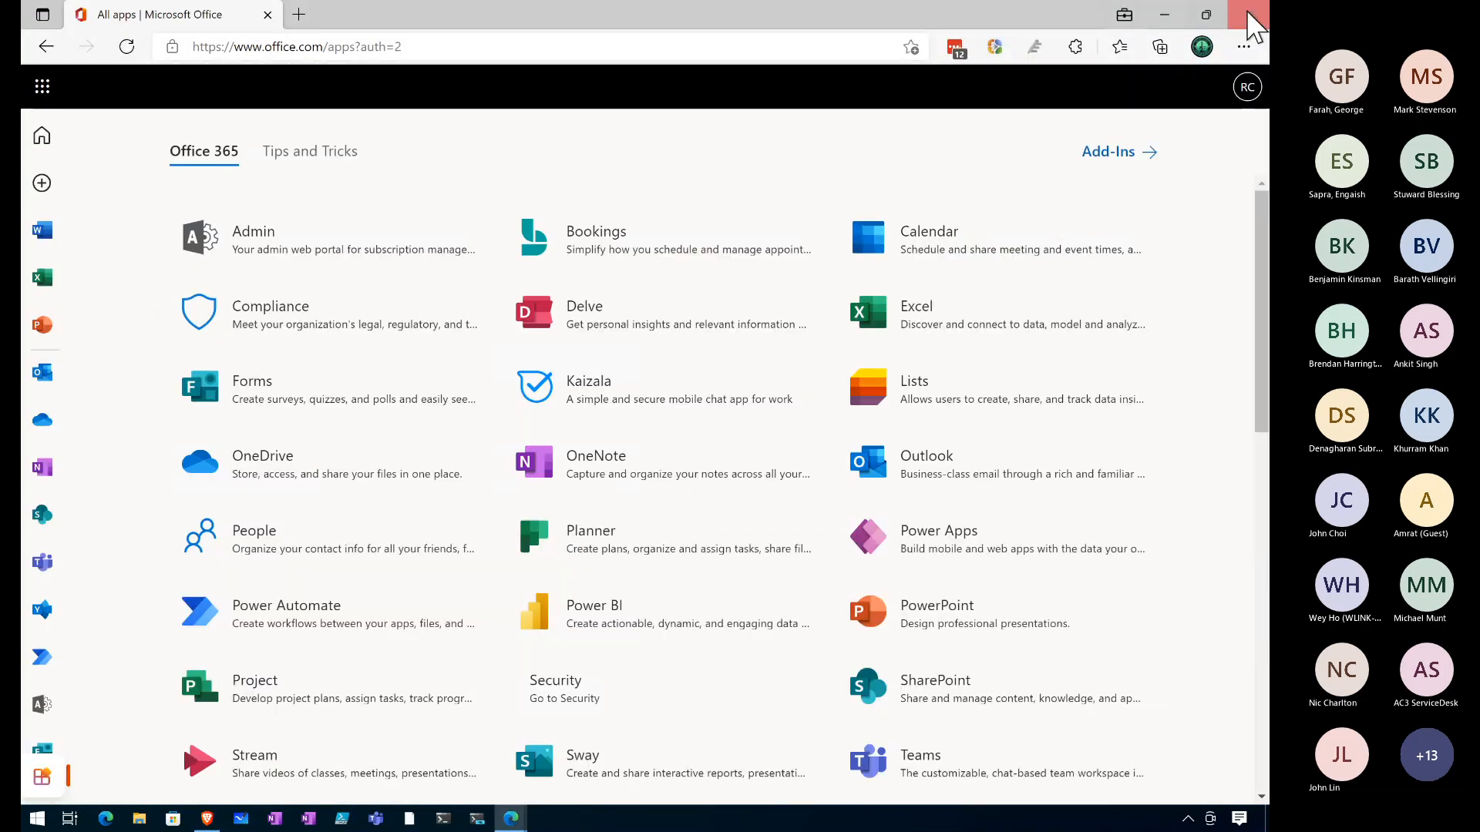
mouse_move(510, 821)
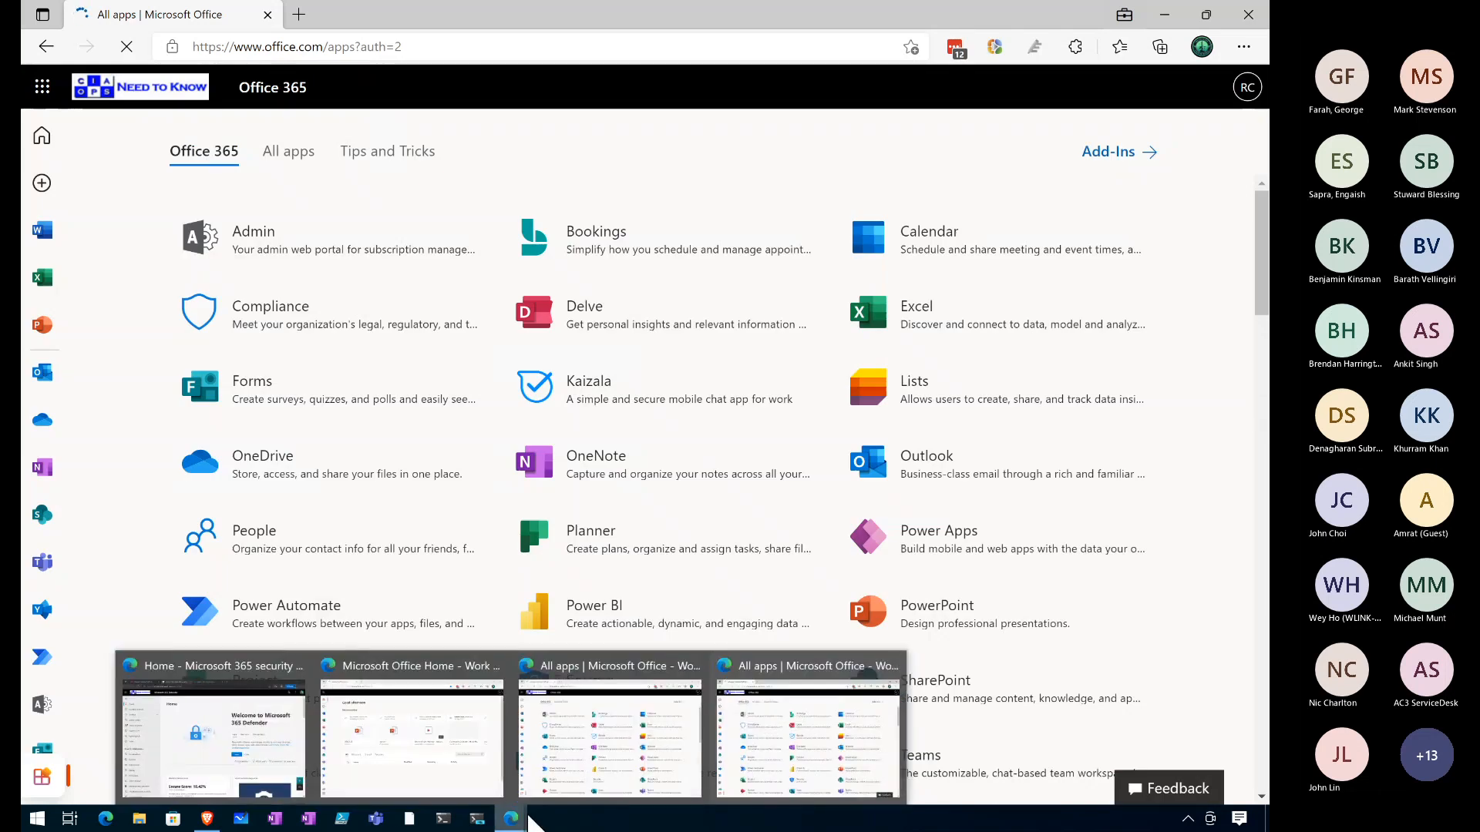
click(215, 761)
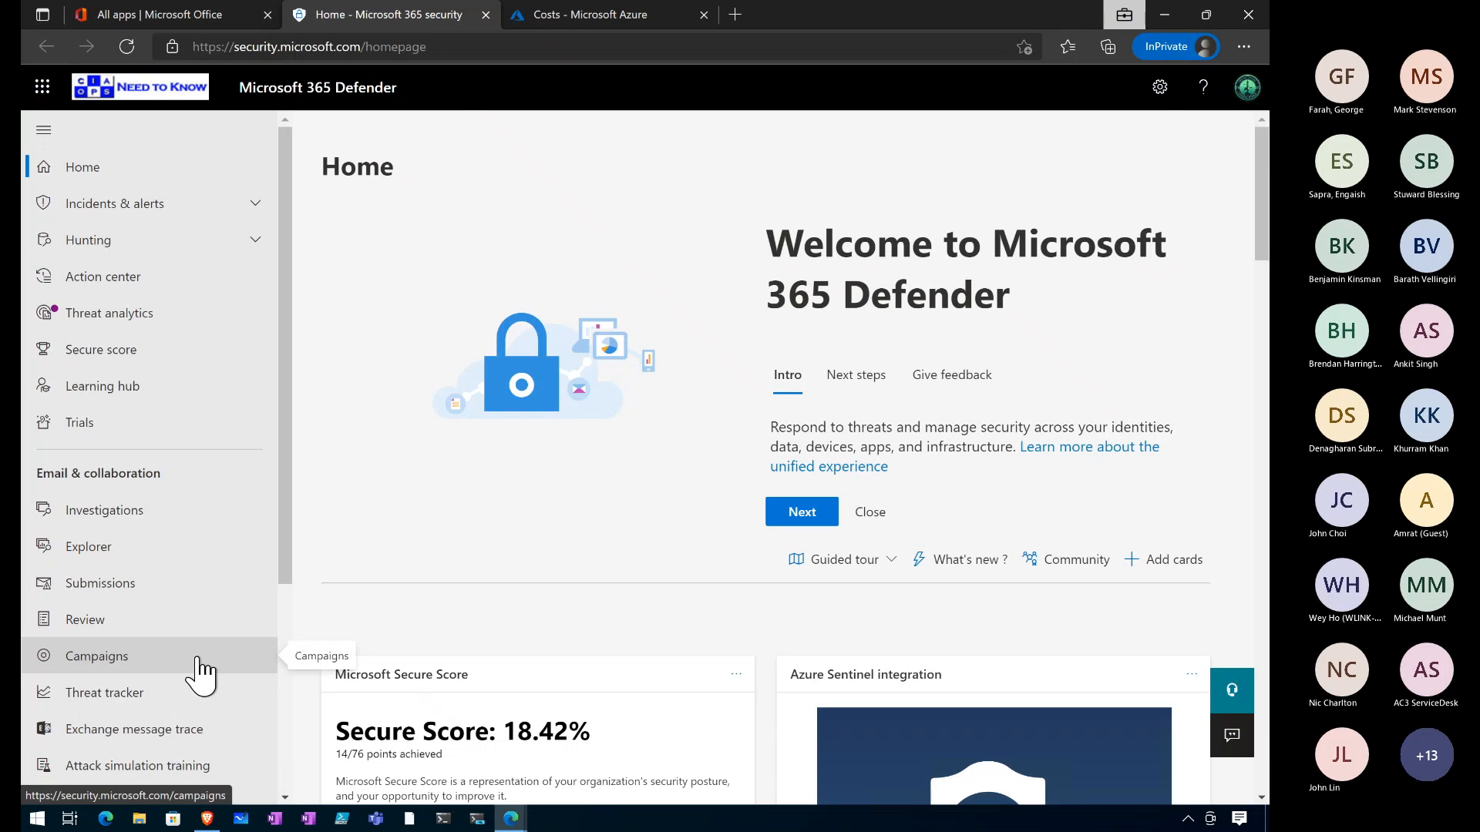
Step: Open Attack simulation training under Email & collaboration and review its overview
scroll(200, 673, down, 3)
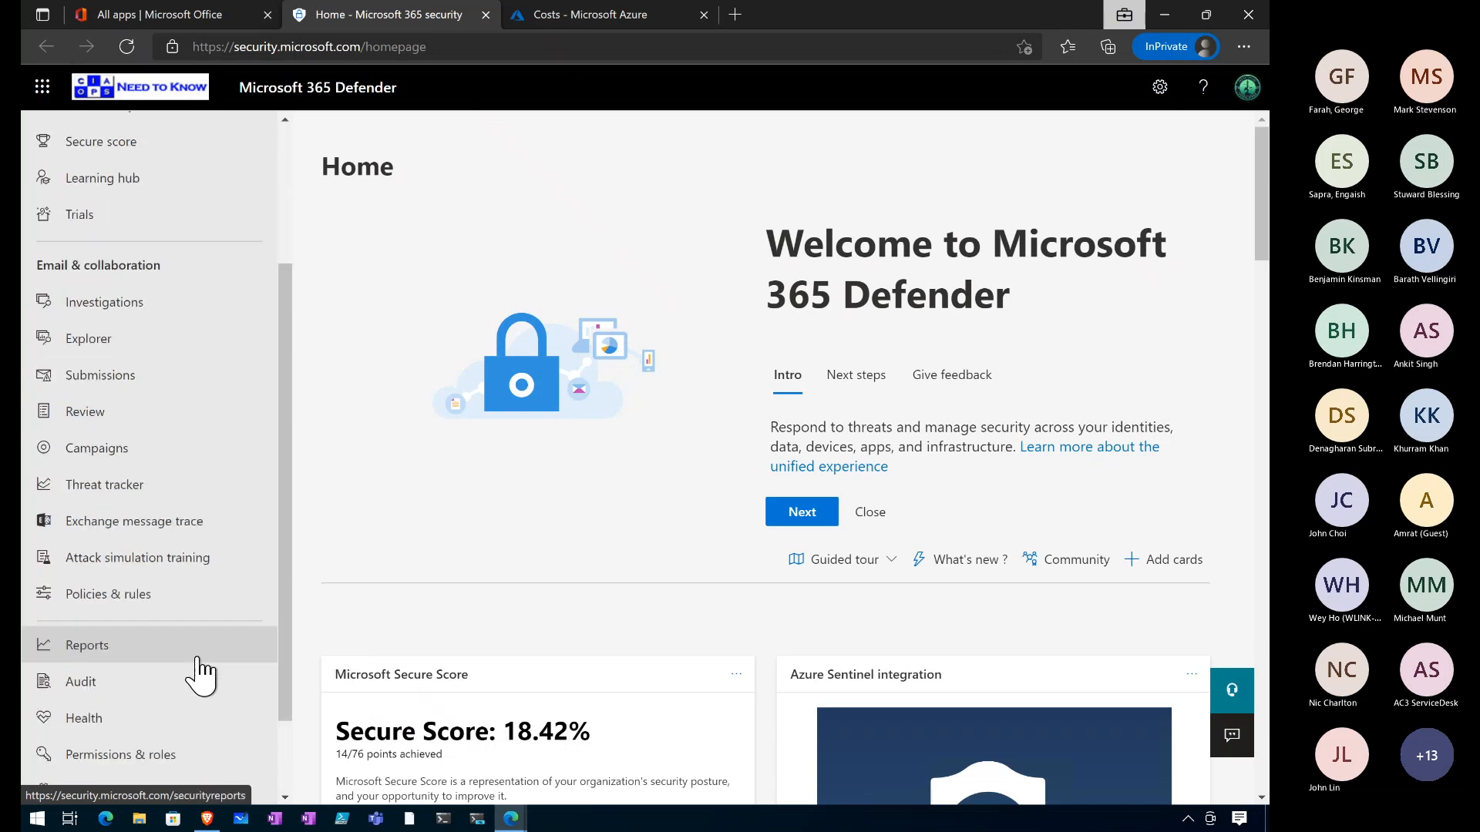
click(107, 562)
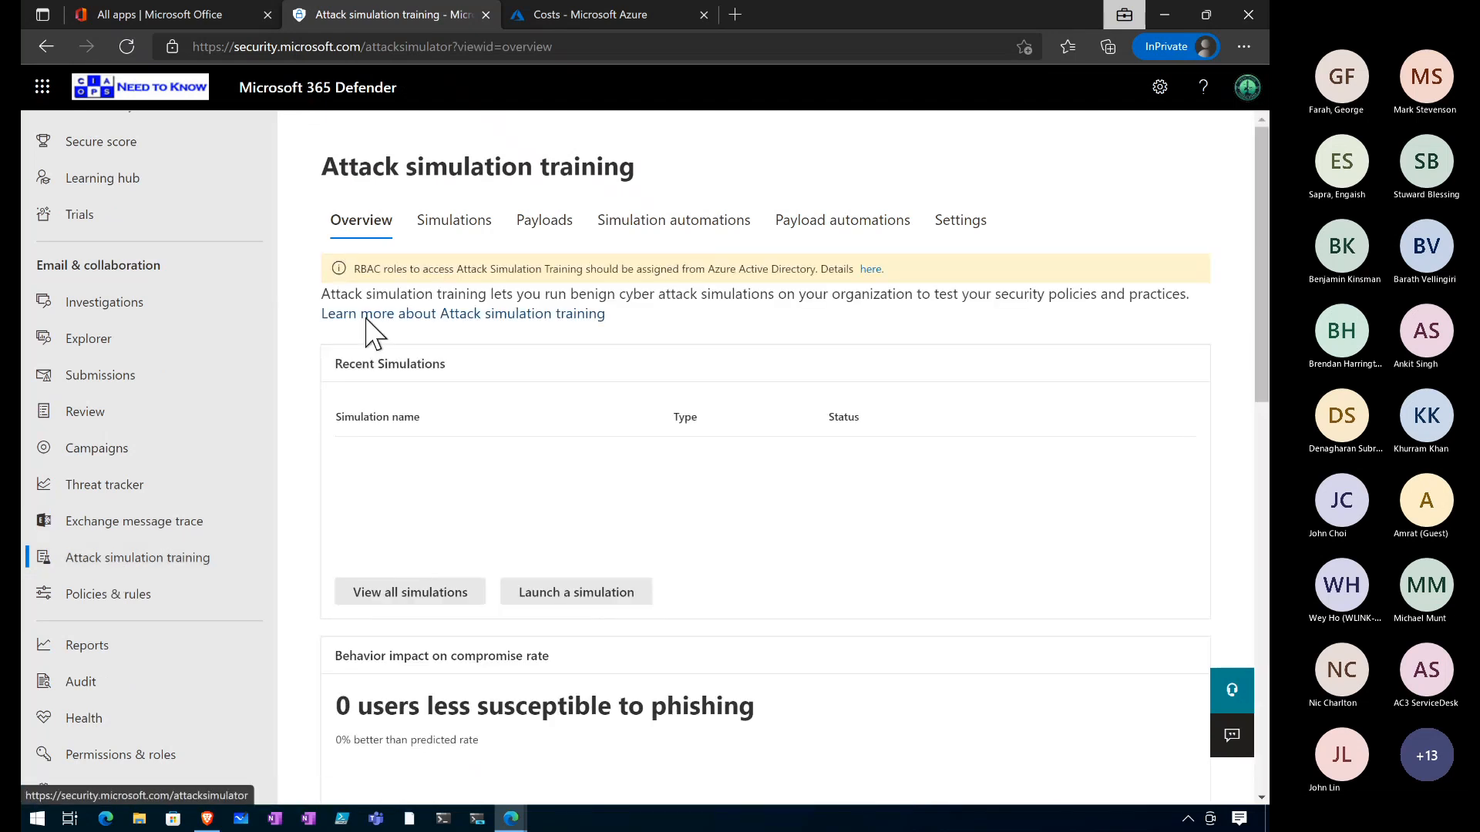
scroll(385, 661, down, 4)
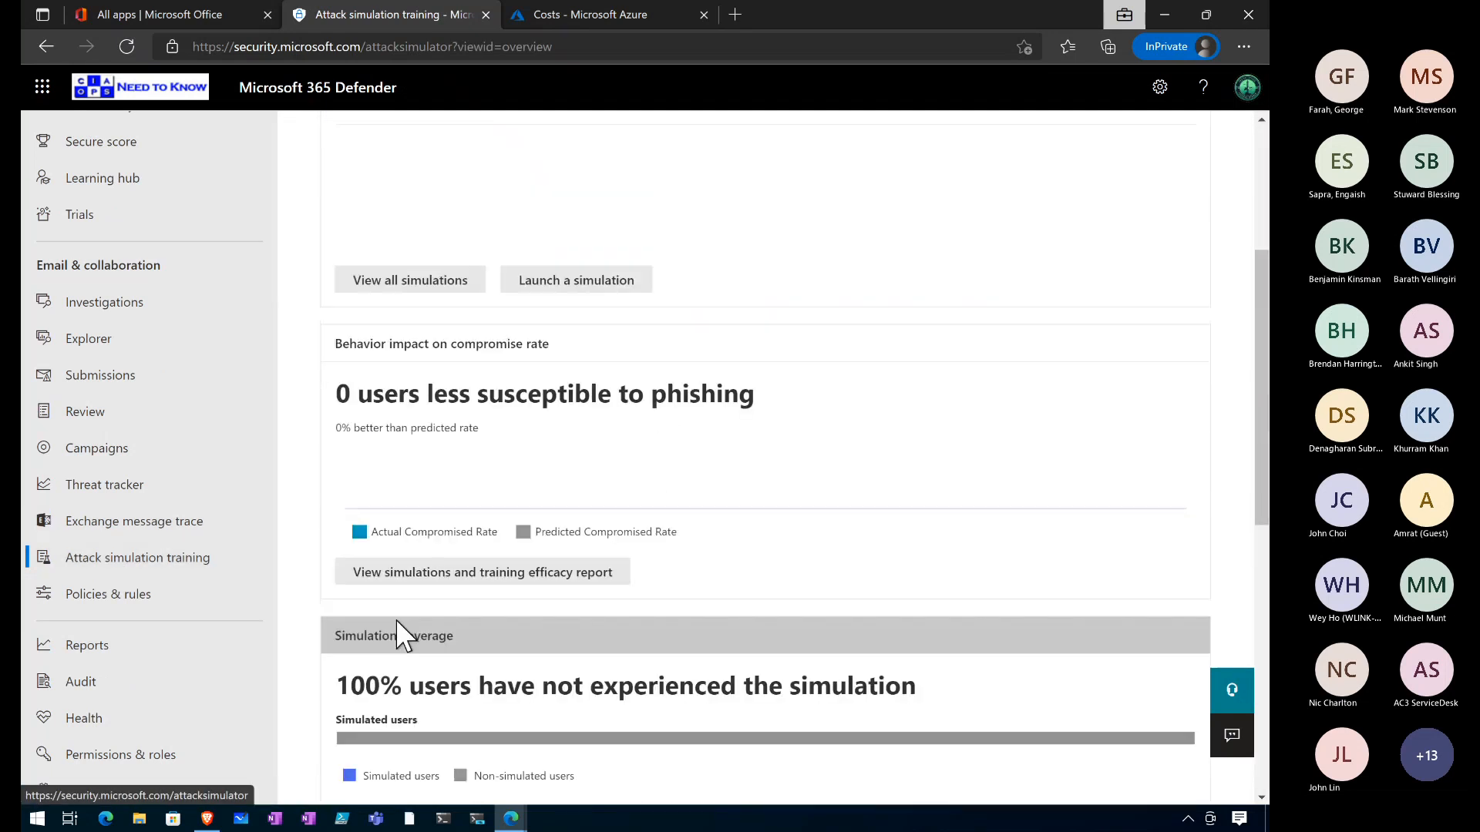
scroll(400, 637, up, 4)
Step: Create a new attack simulation using the Link to Malware technique and continue to its naming page
click(466, 223)
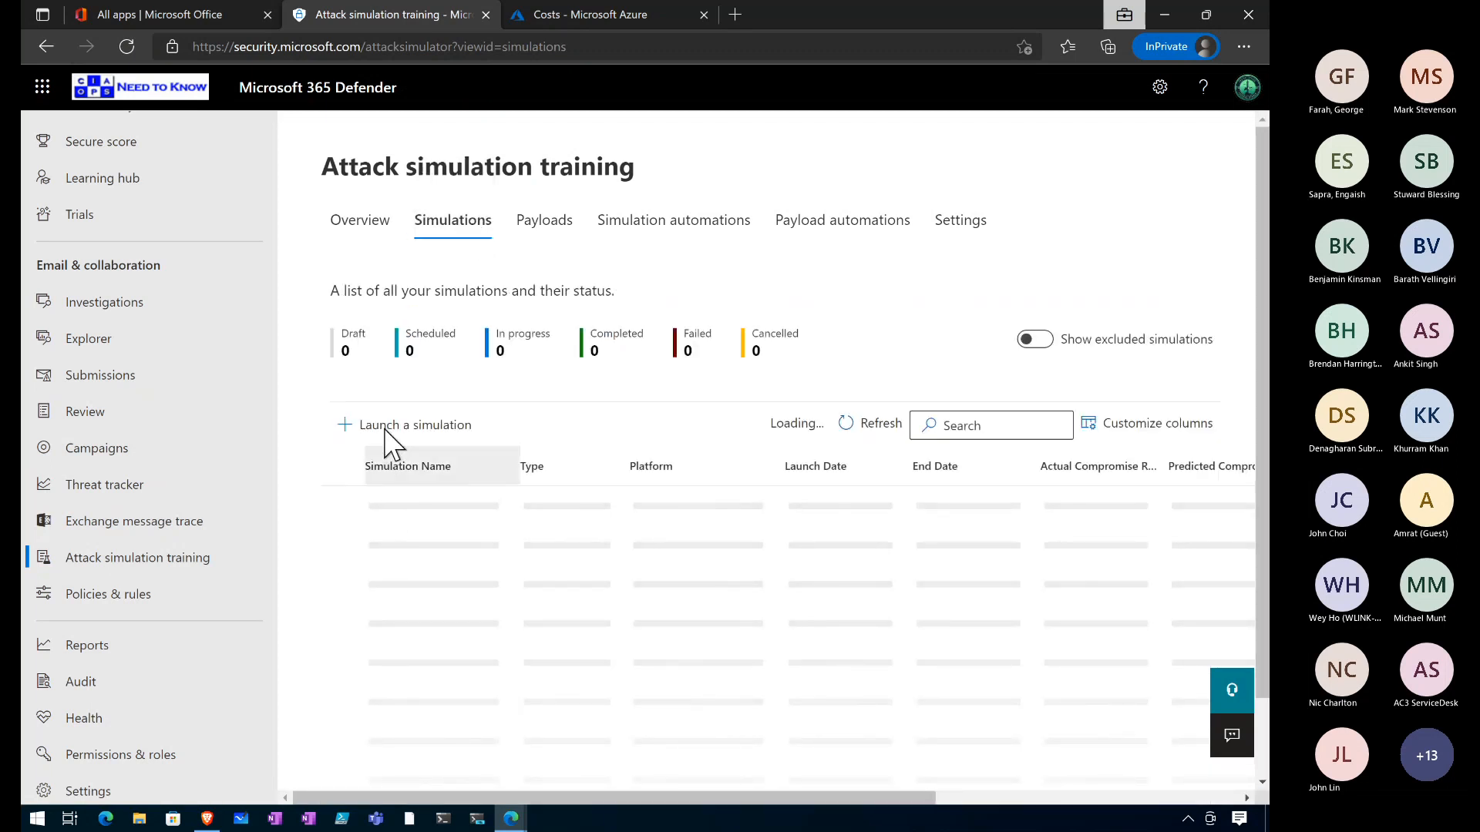
click(388, 431)
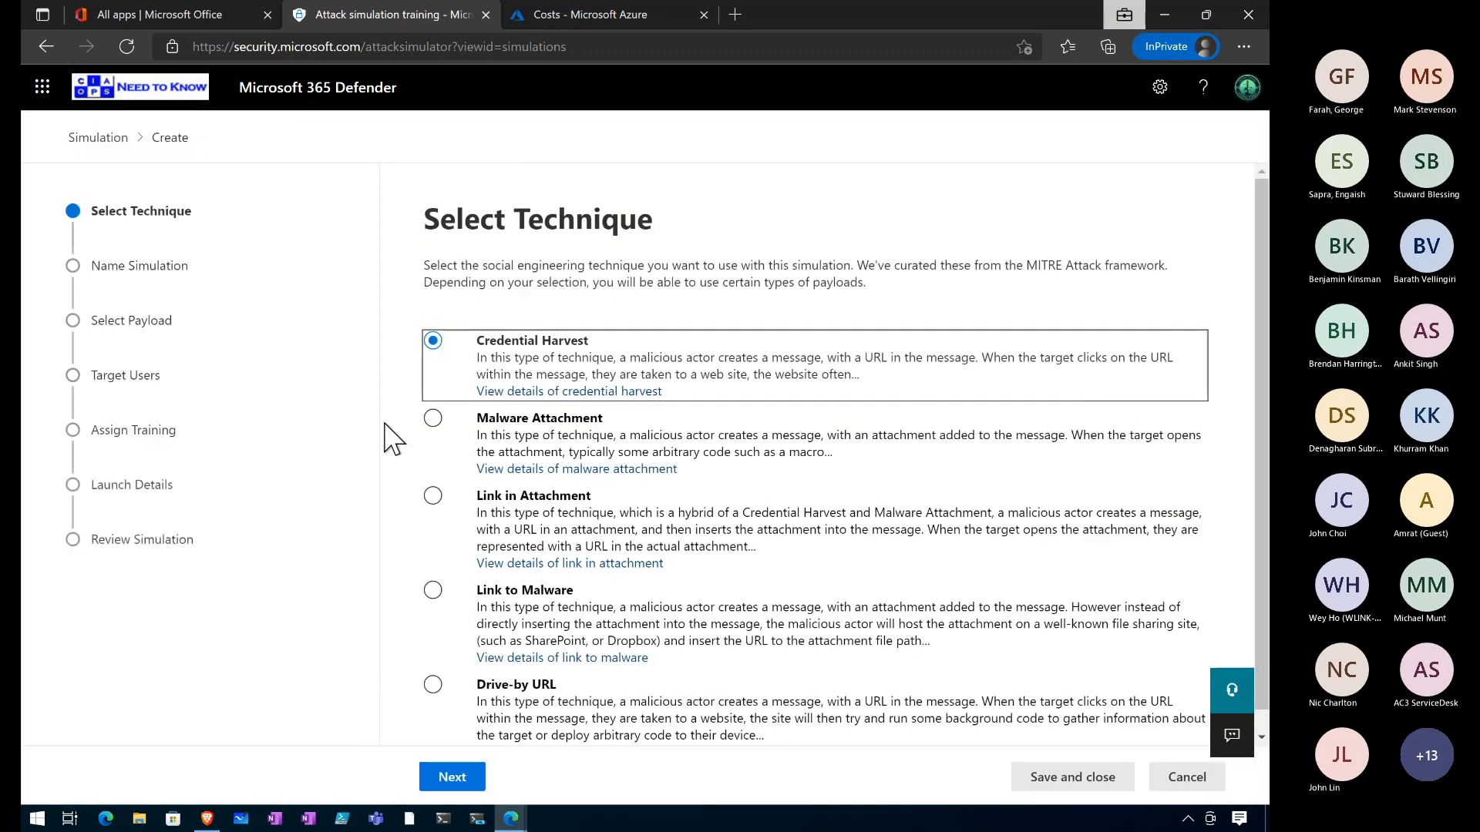
click(434, 591)
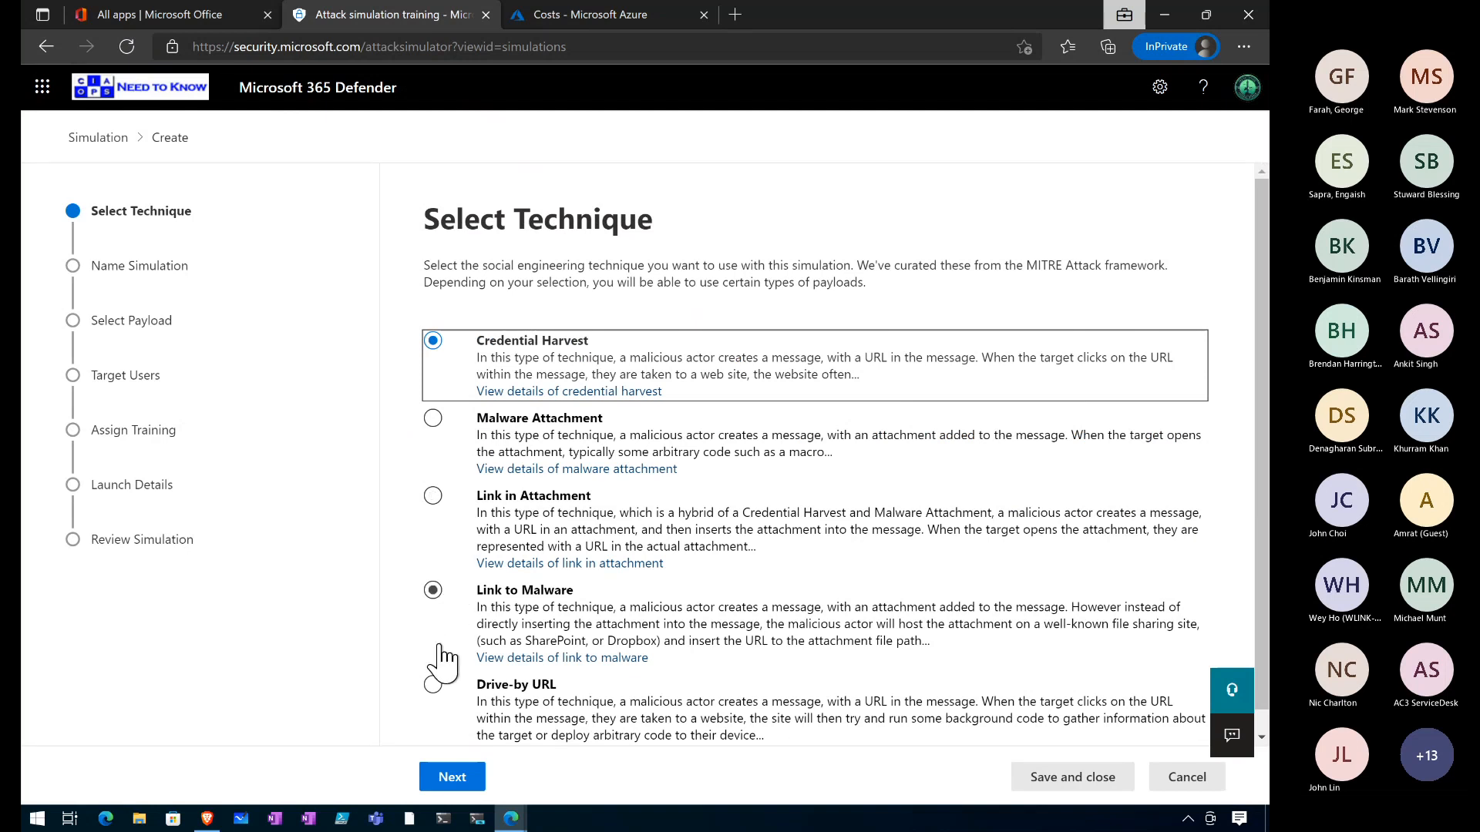
click(433, 592)
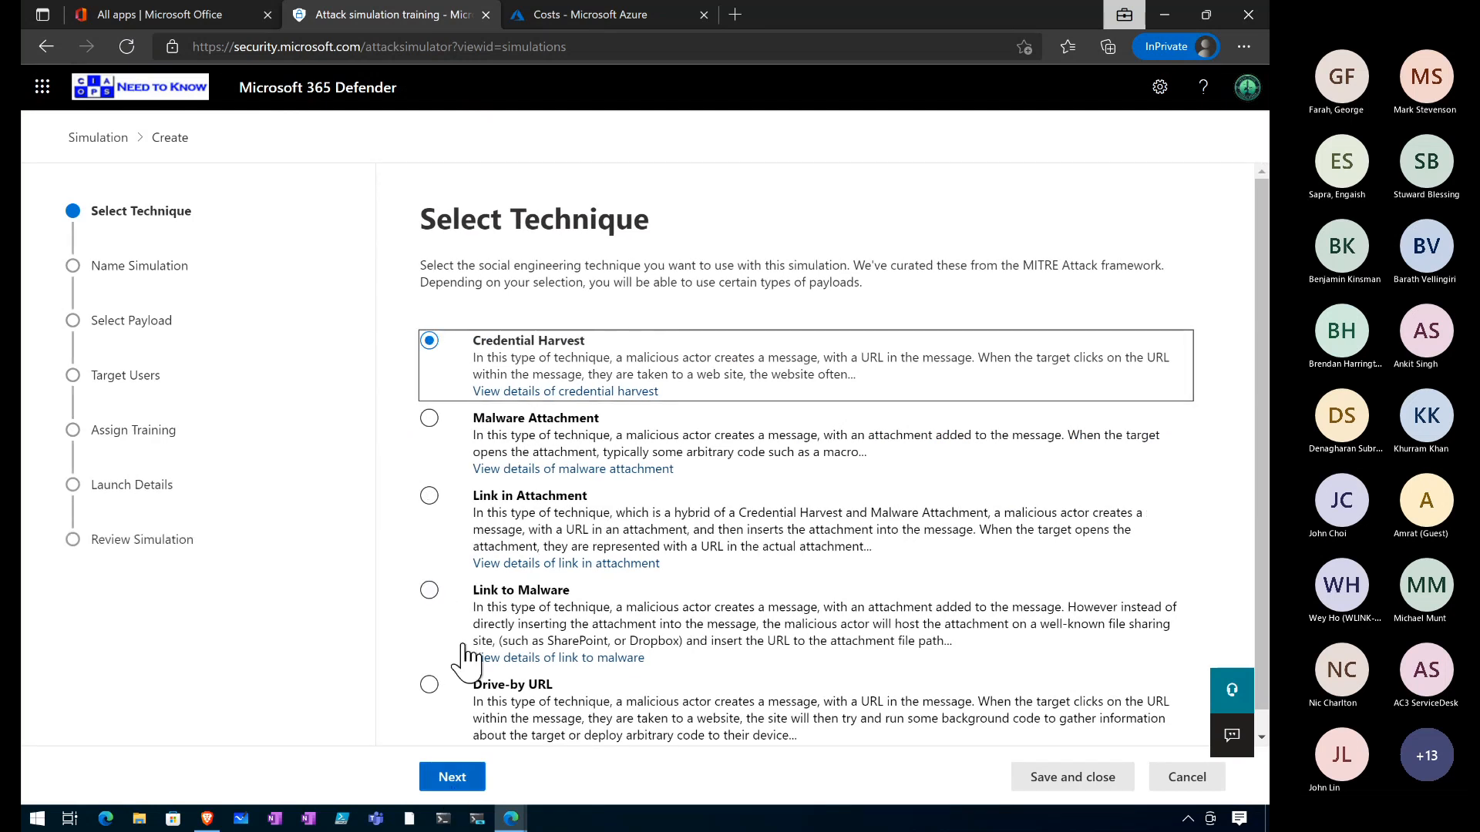
click(431, 591)
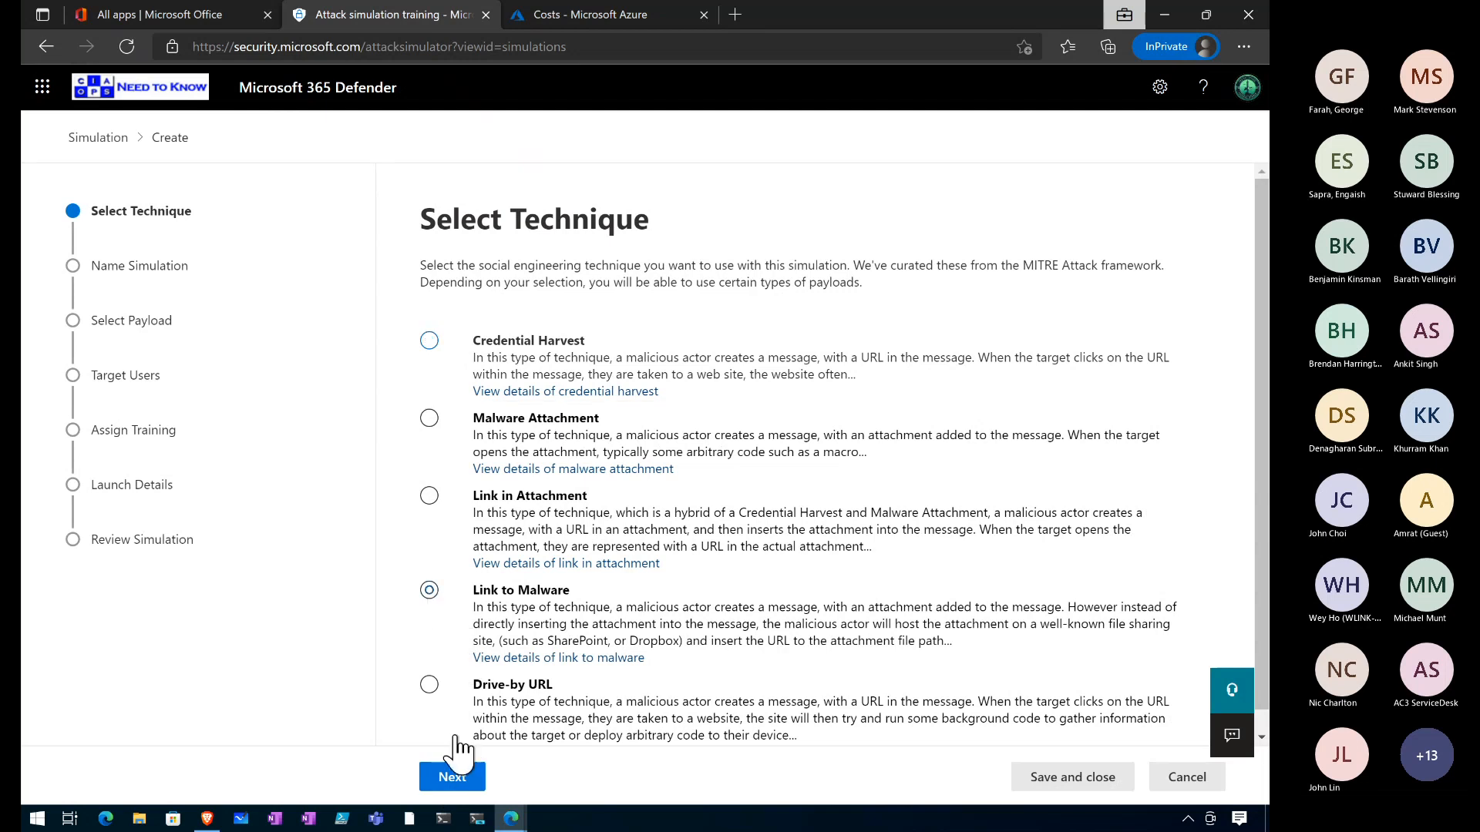
click(455, 780)
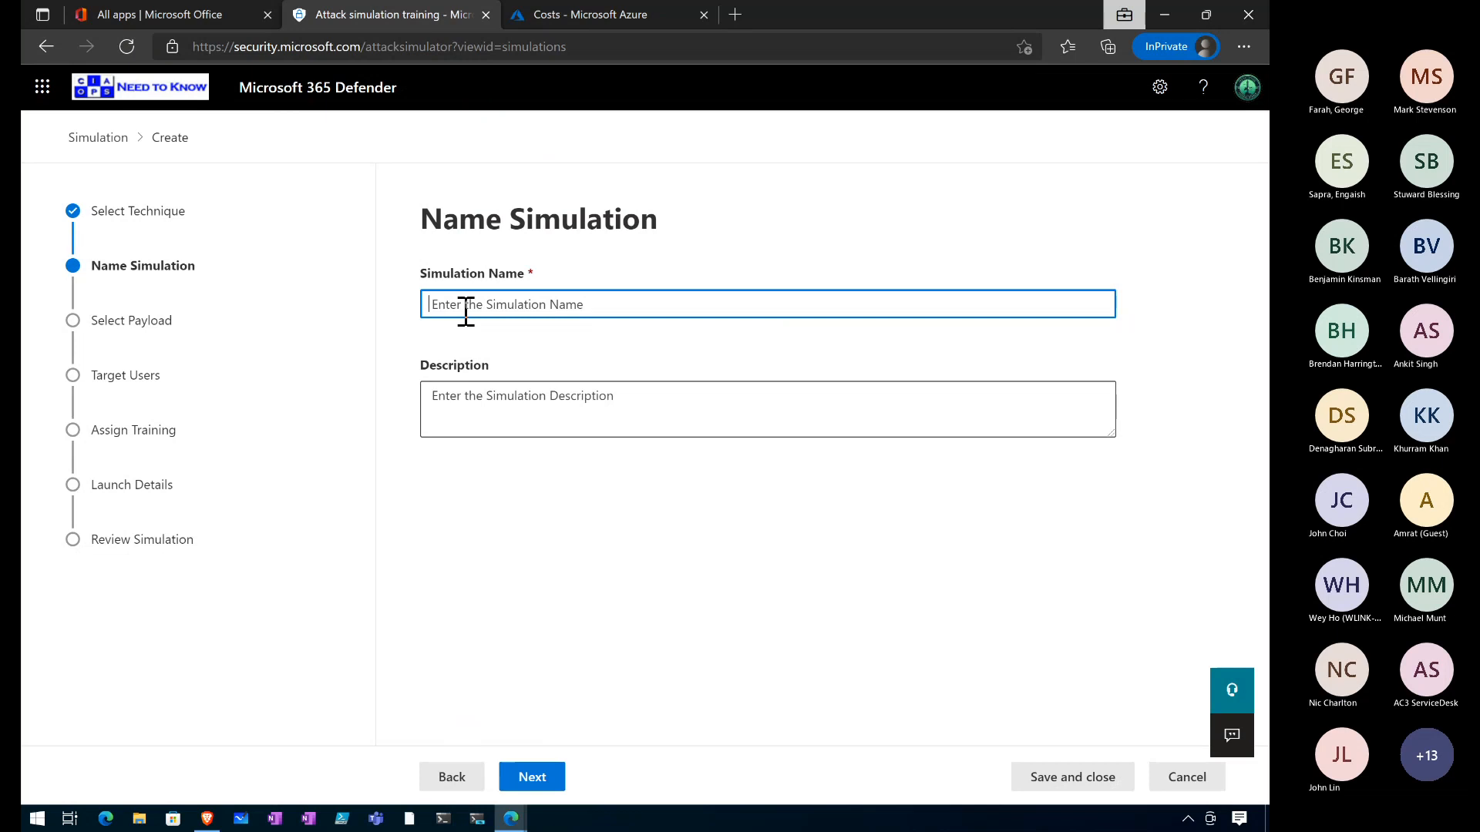
Step: Name the simulation "Why not" and continue to payload selection
text(Why ot)
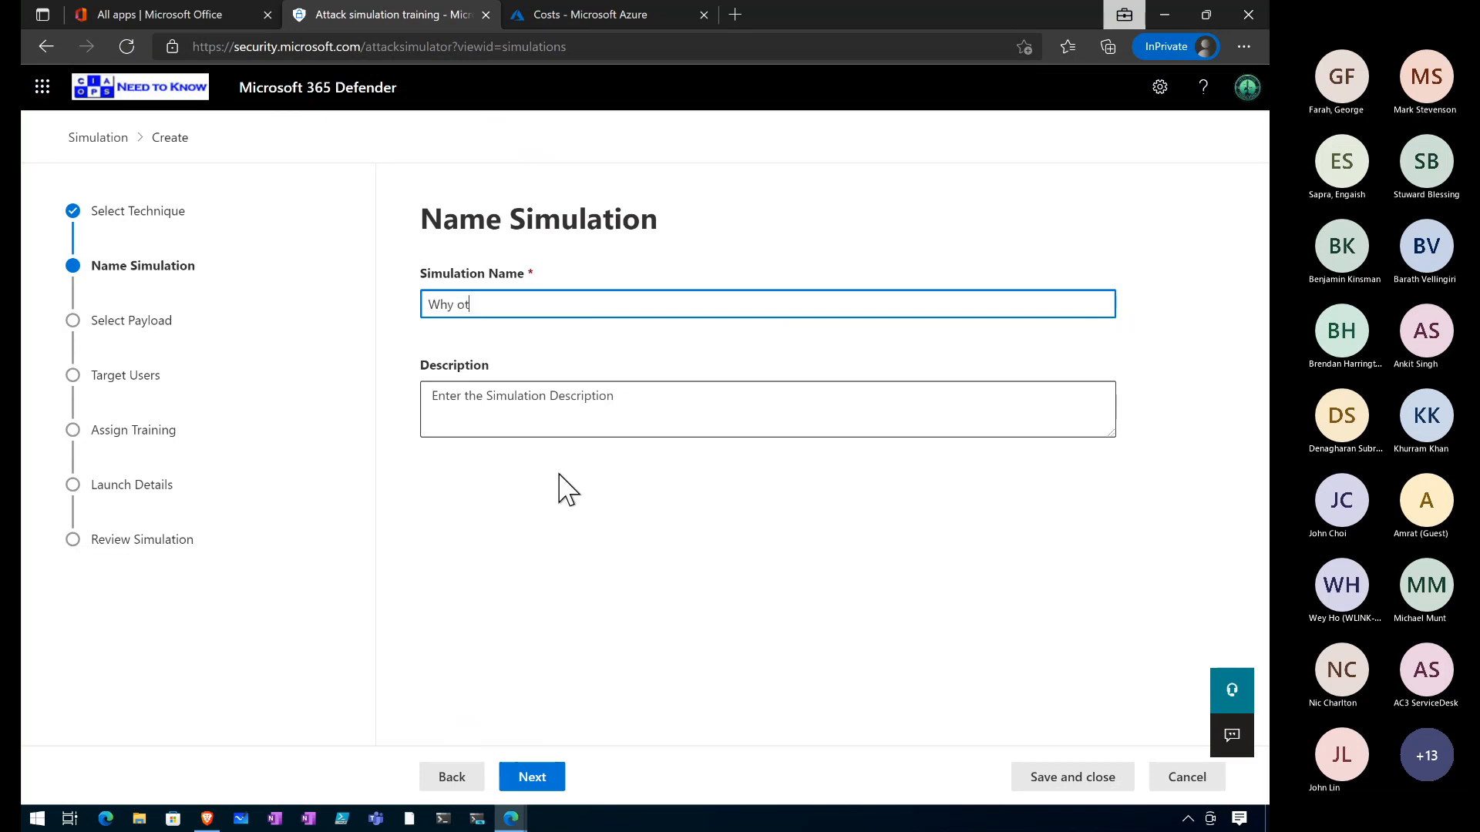
key(BackSpace)
text(not)
click(538, 777)
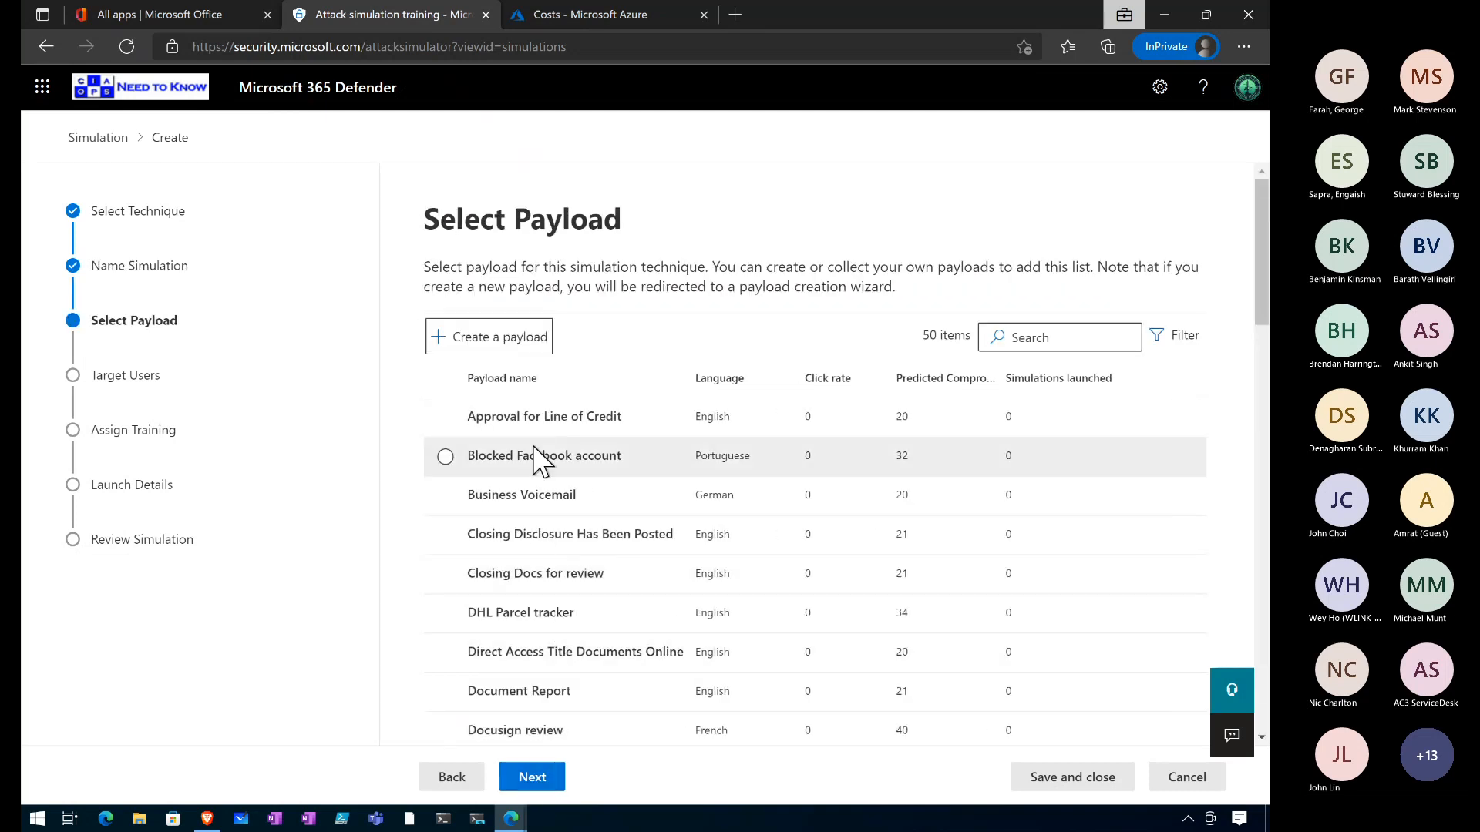
Step: Choose the Business Voicemail payload, review its email preview and details, and continue to the target users page
scroll(537, 461, down, 2)
click(531, 331)
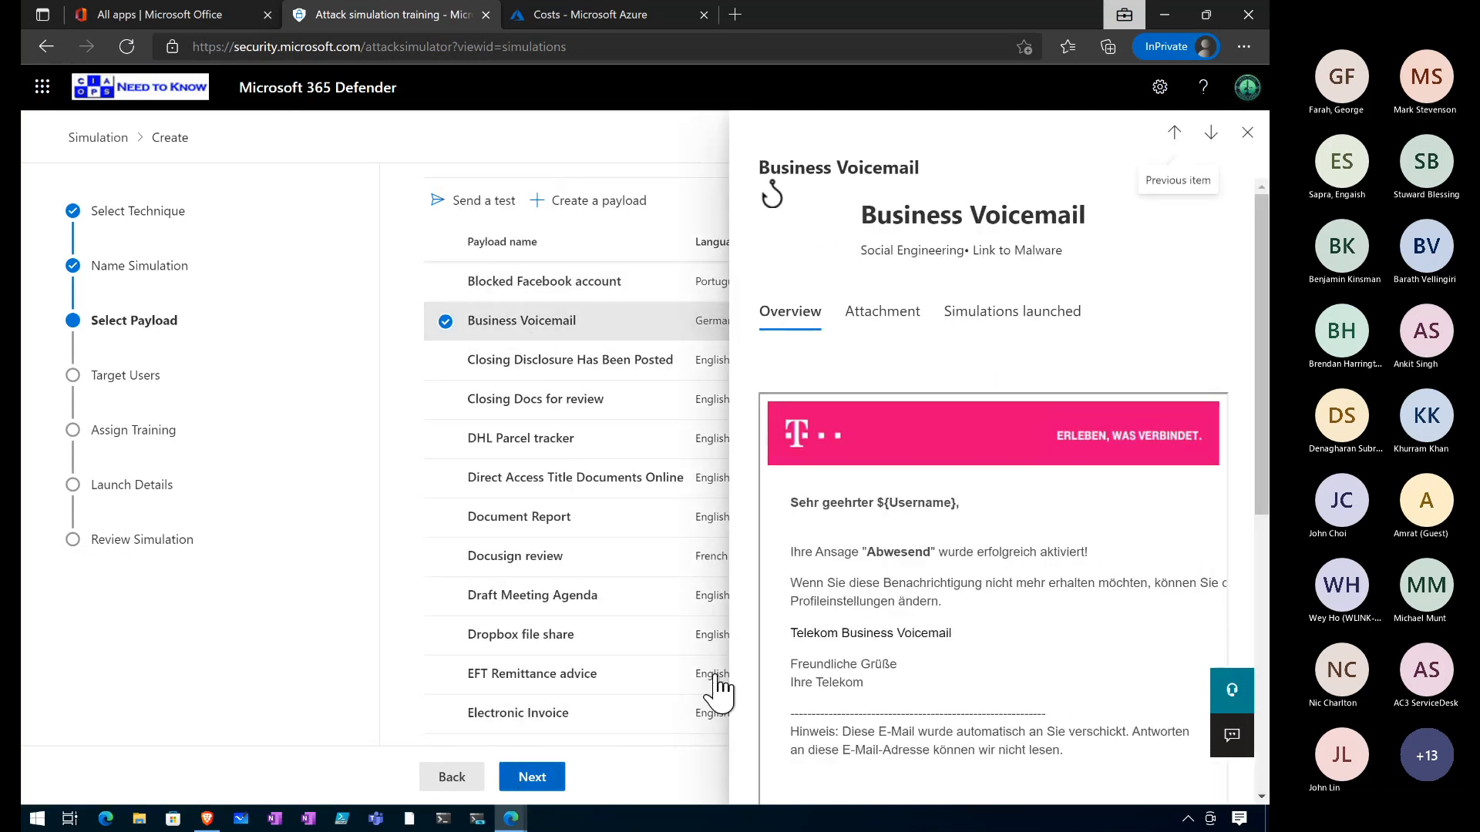
scroll(963, 555, down, 5)
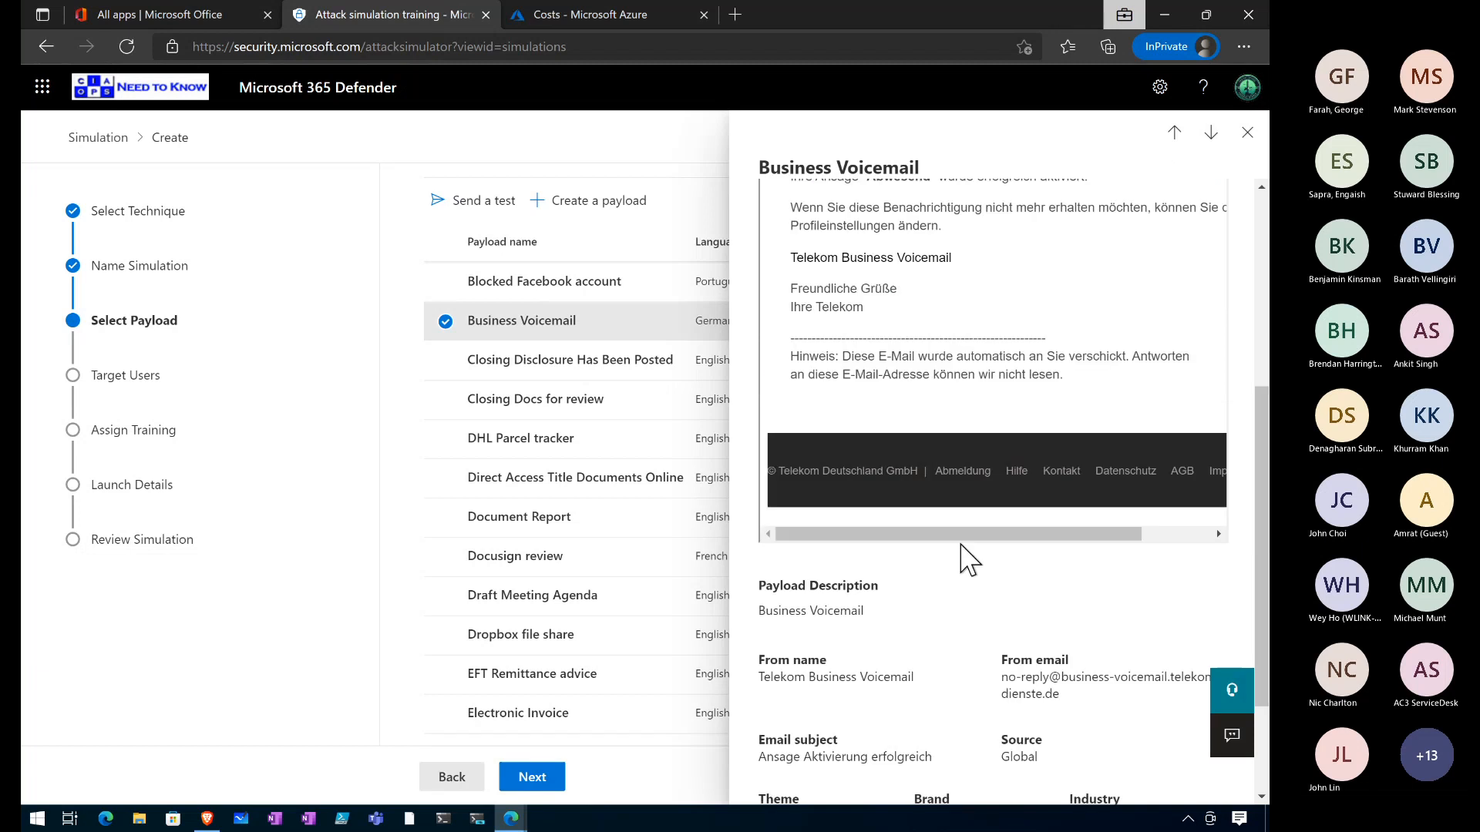
scroll(969, 558, up, 5)
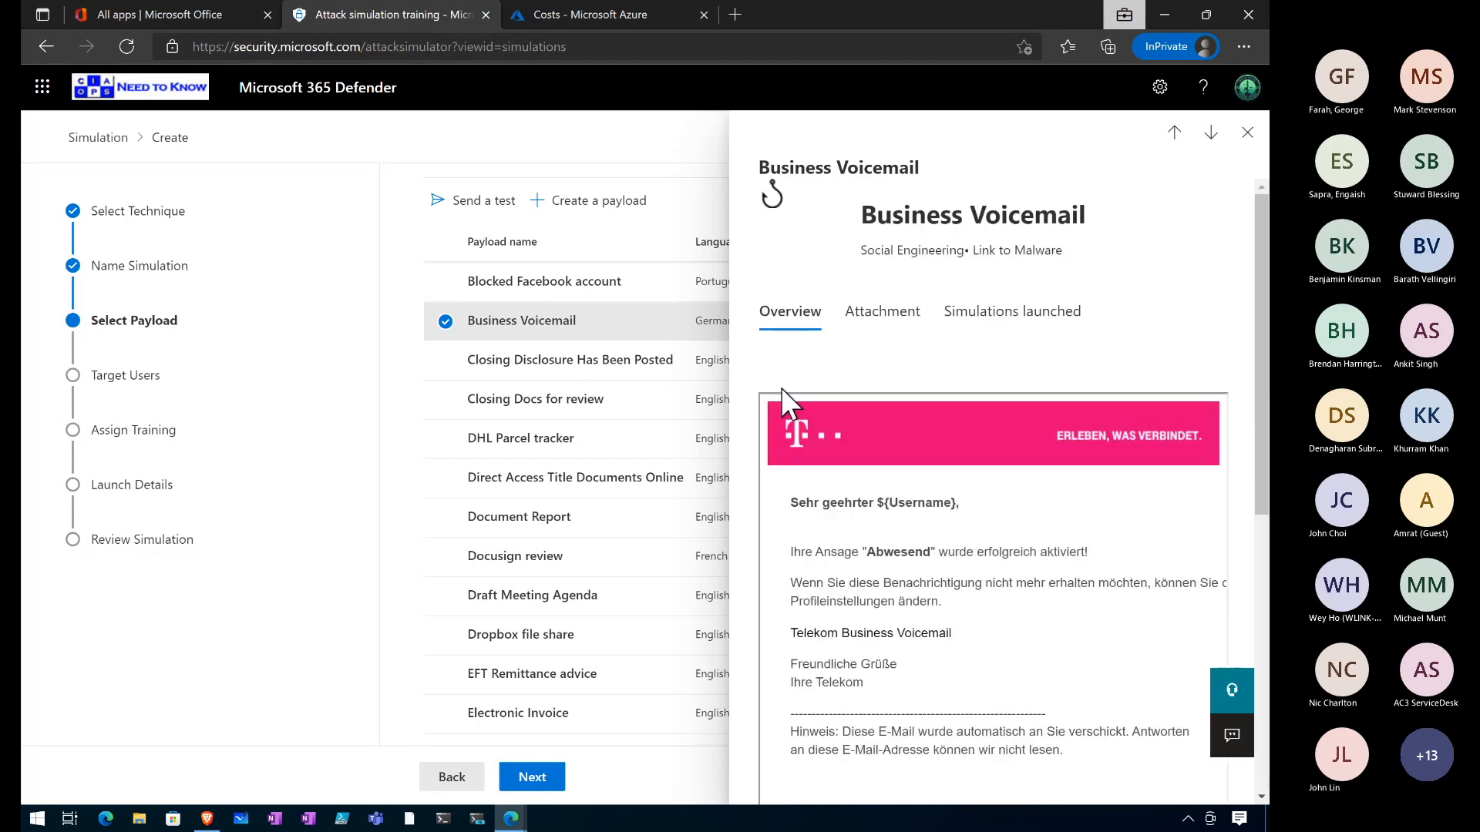
click(1248, 136)
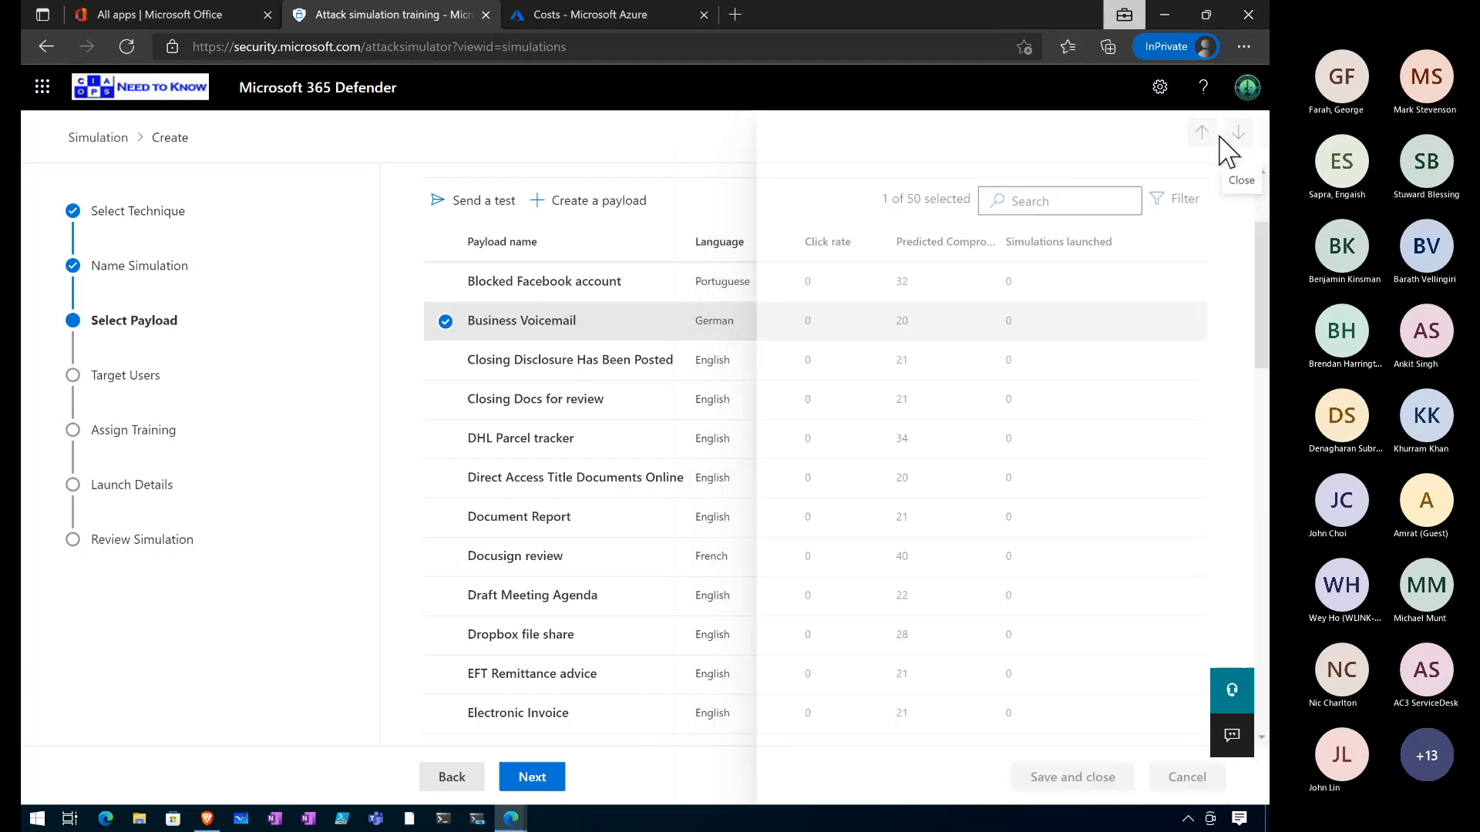
click(538, 780)
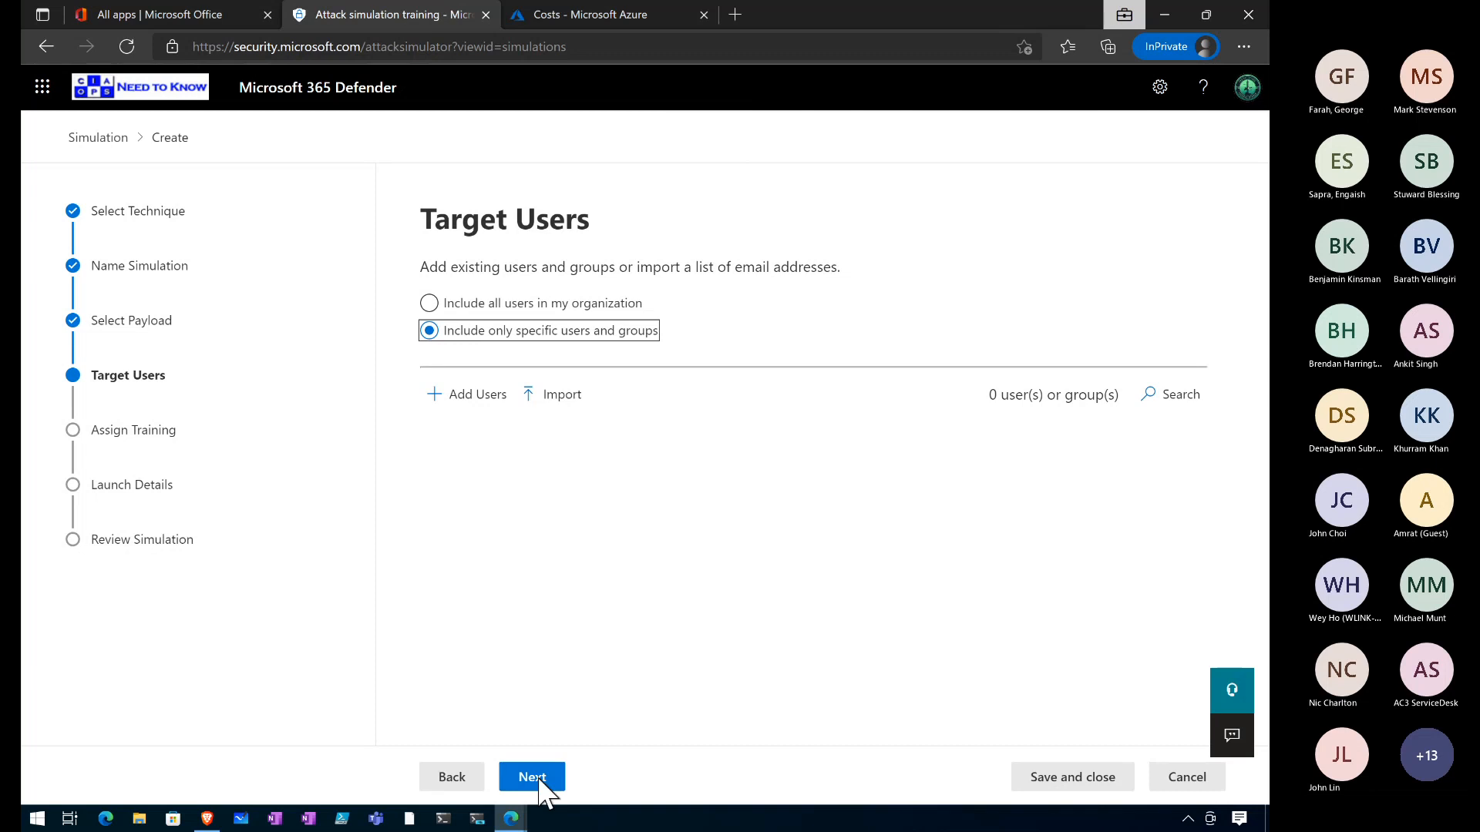
Step: Target all users in the organization and continue with the recommended Microsoft training assignment to the landing page settings
click(429, 303)
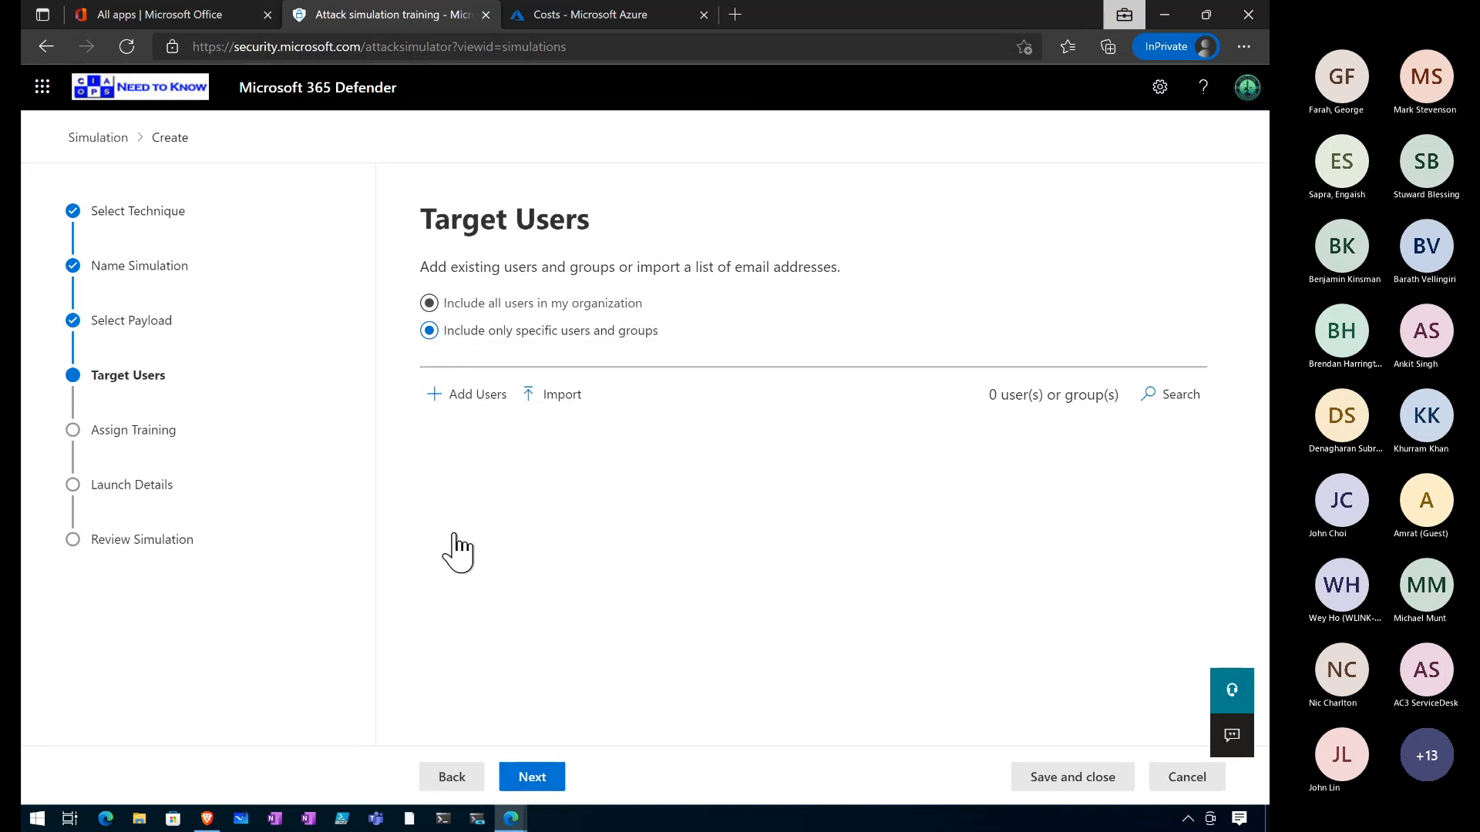
click(538, 779)
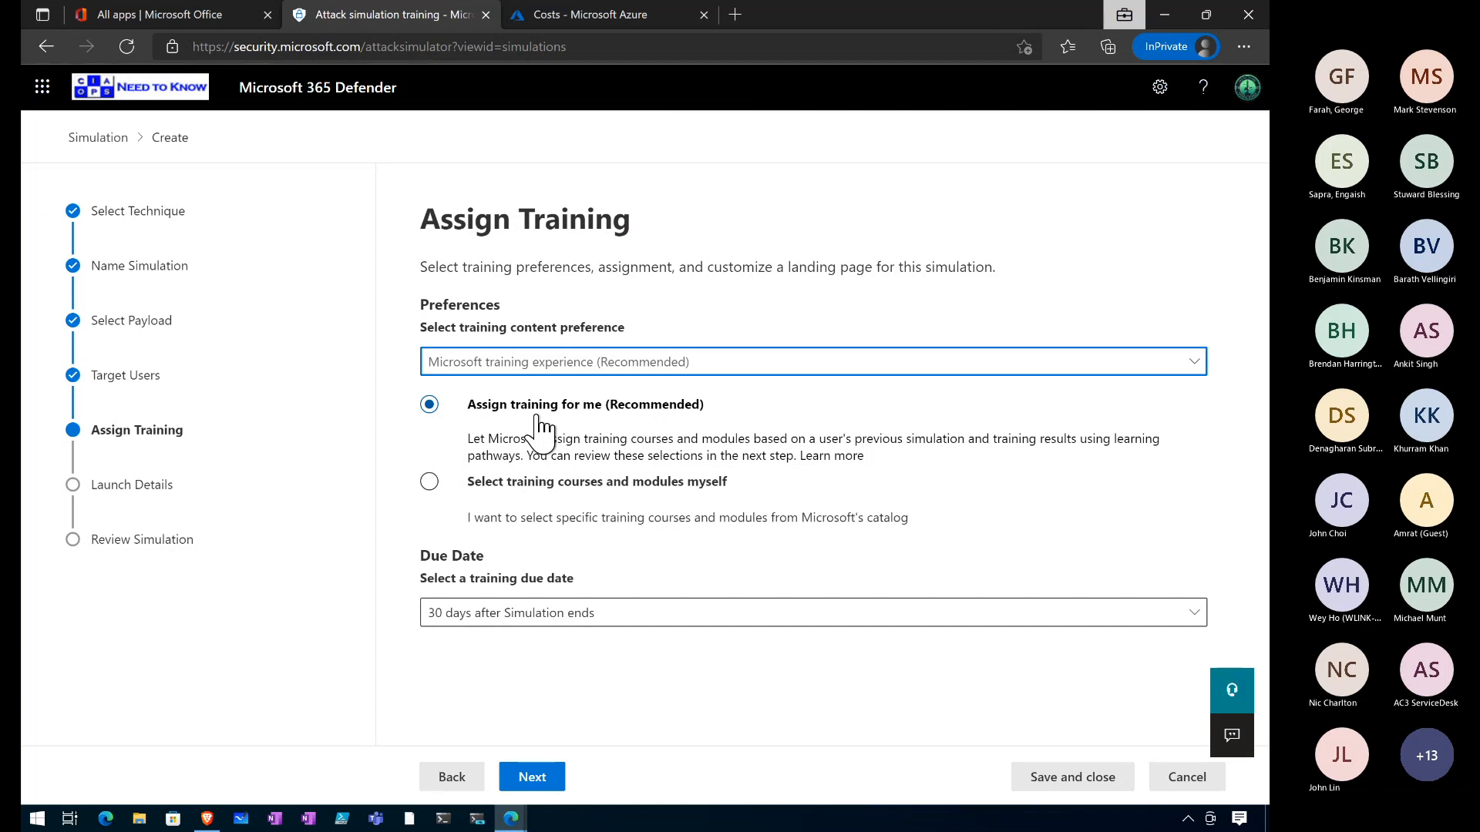
click(535, 780)
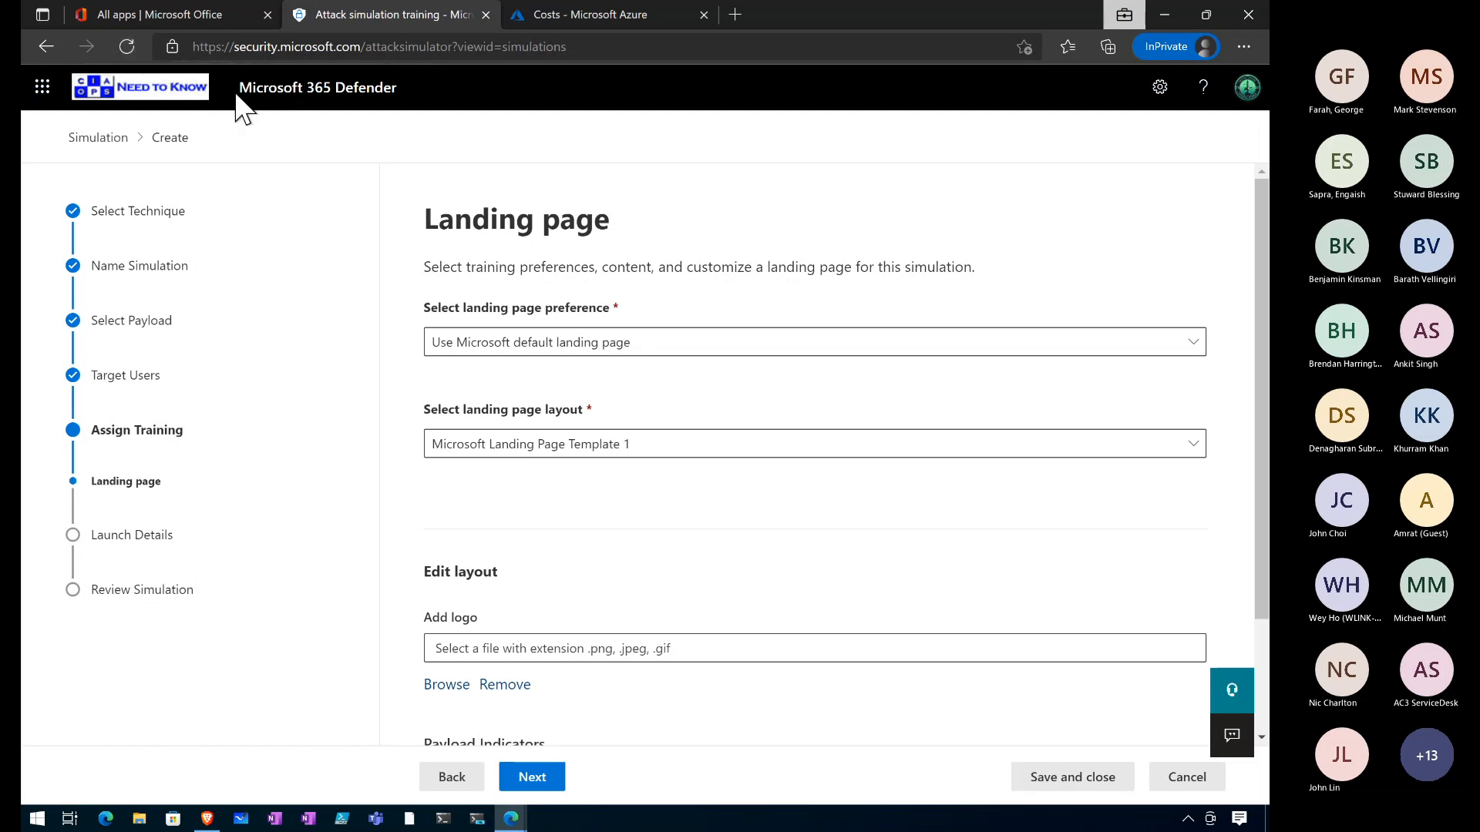
Step: Leave the simulation wizard for the Microsoft 365 Defender home page and switch to the slide presentation
click(270, 92)
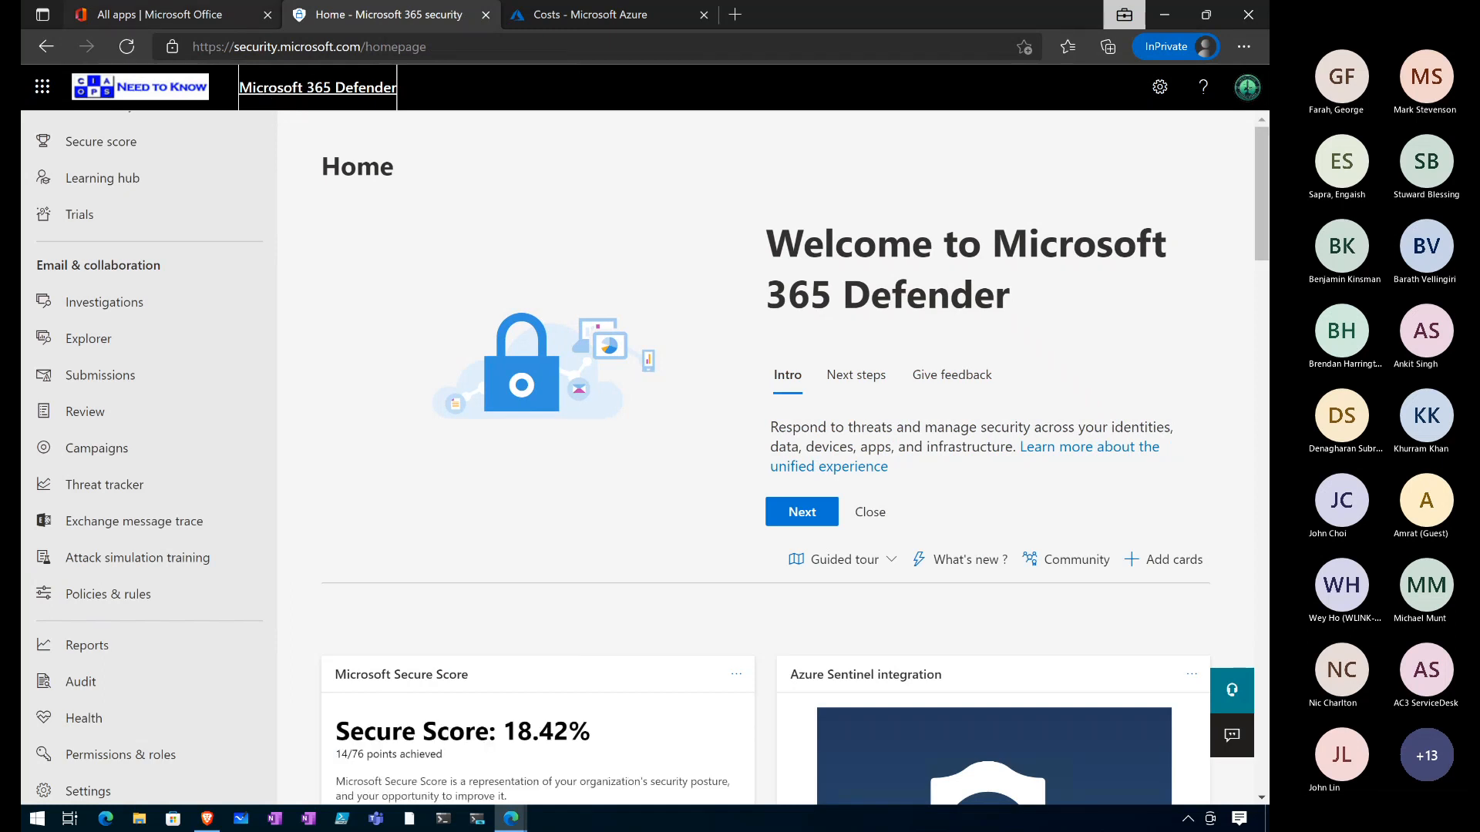
key(alt+Tab)
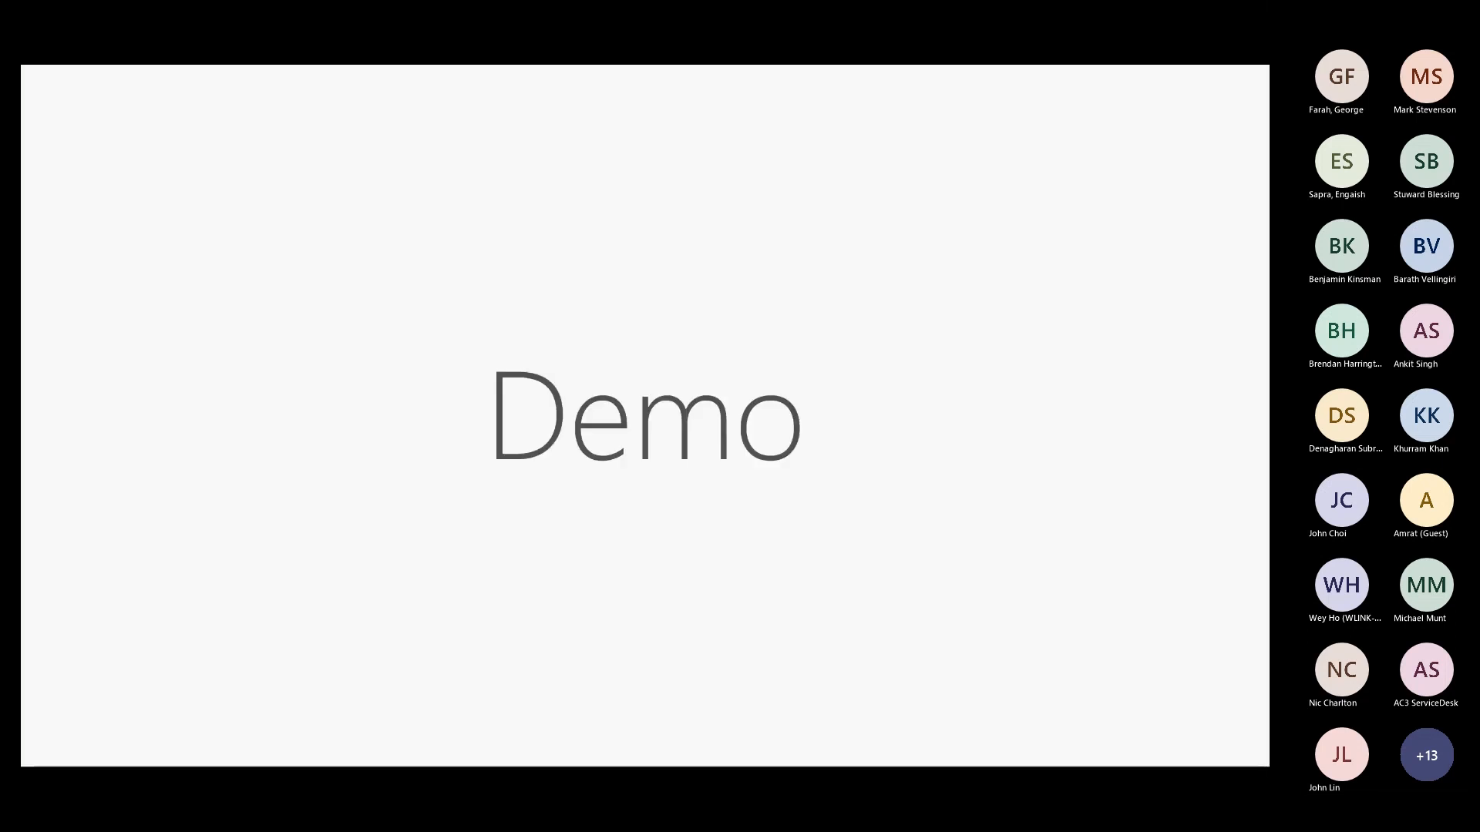
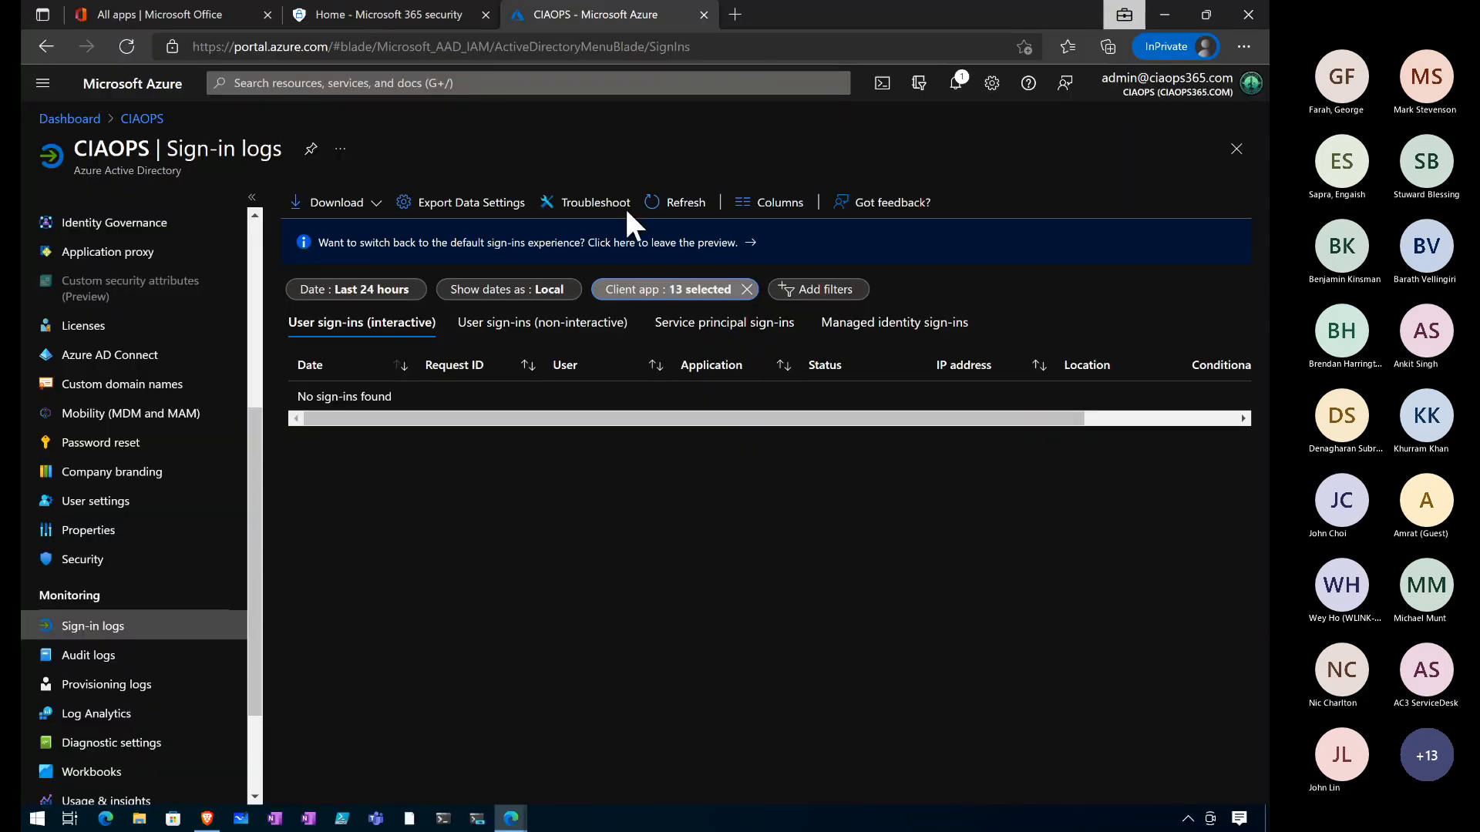
Step: Replace the Client app filter on the Azure AD sign-in logs with a Location filter
click(746, 289)
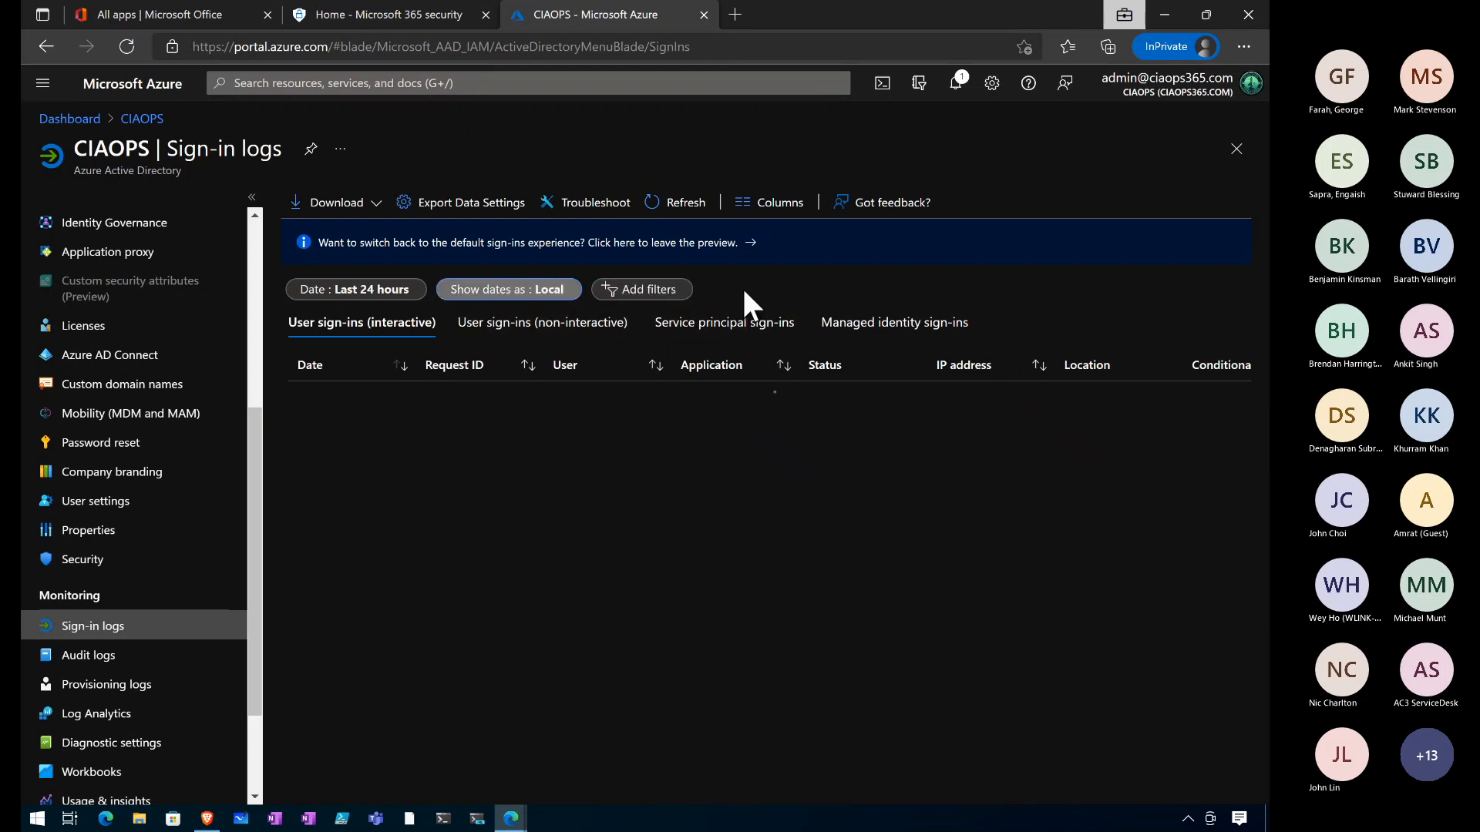
click(665, 296)
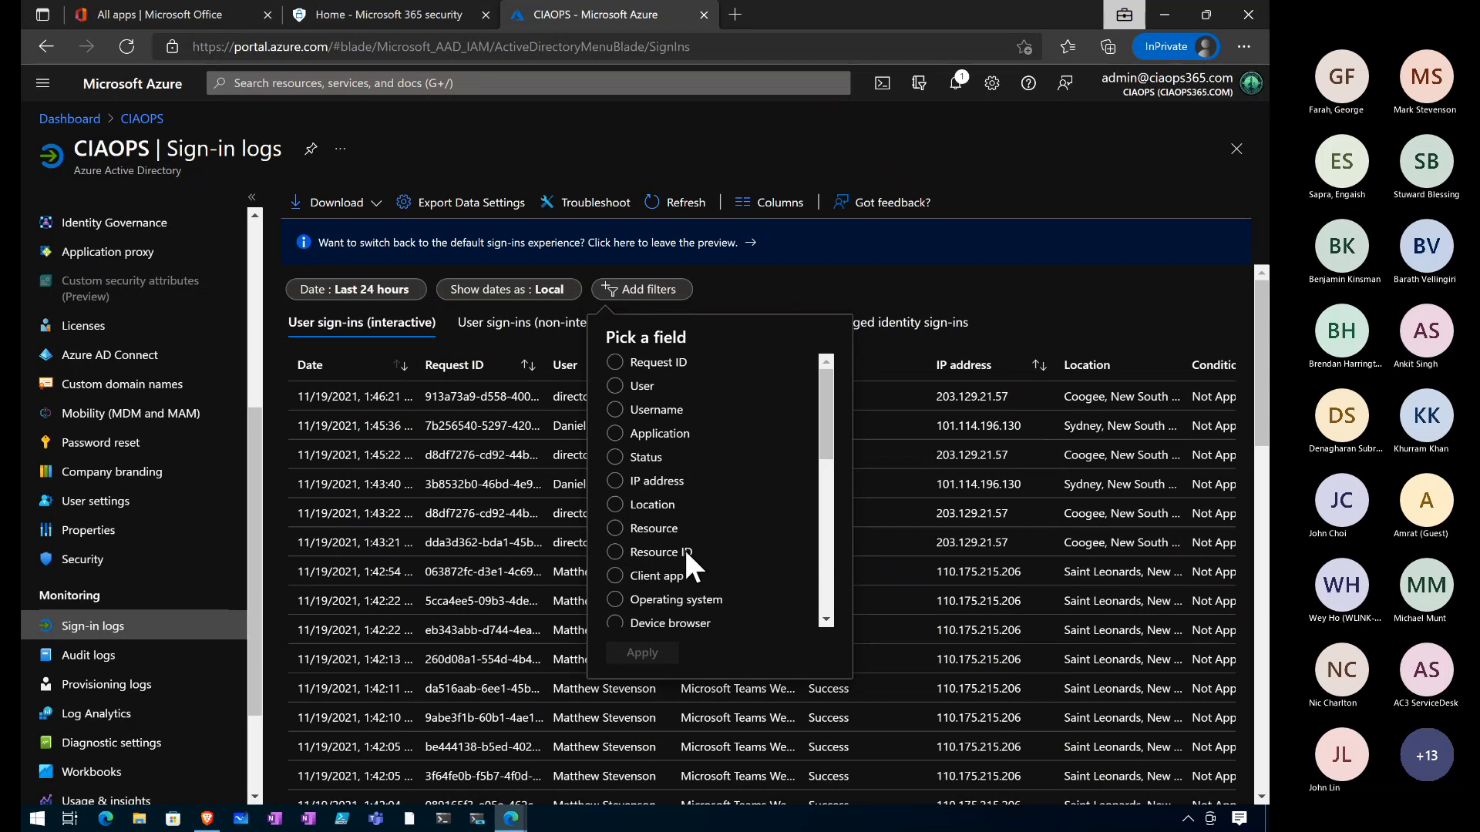
click(622, 505)
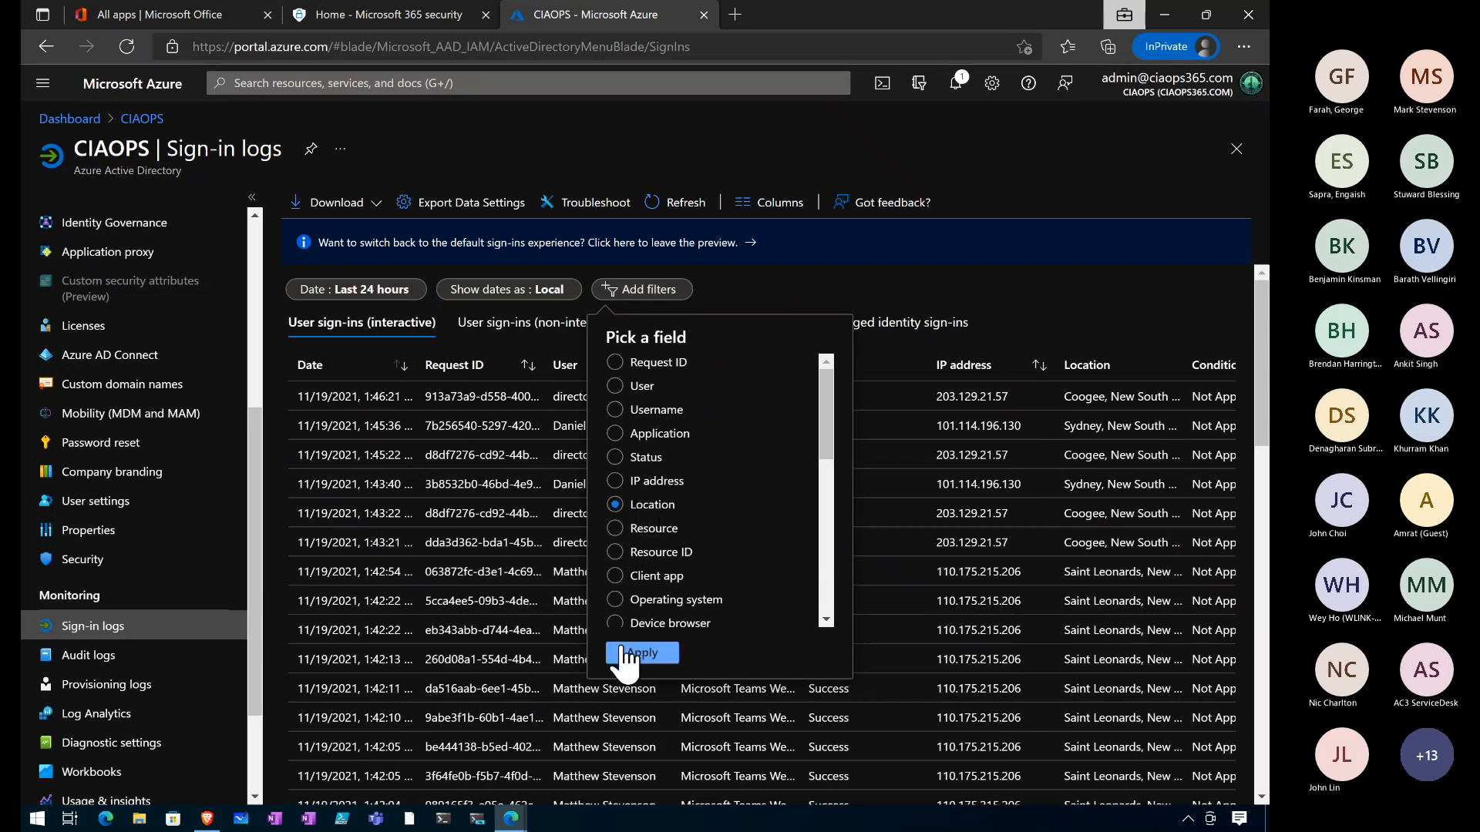
click(626, 654)
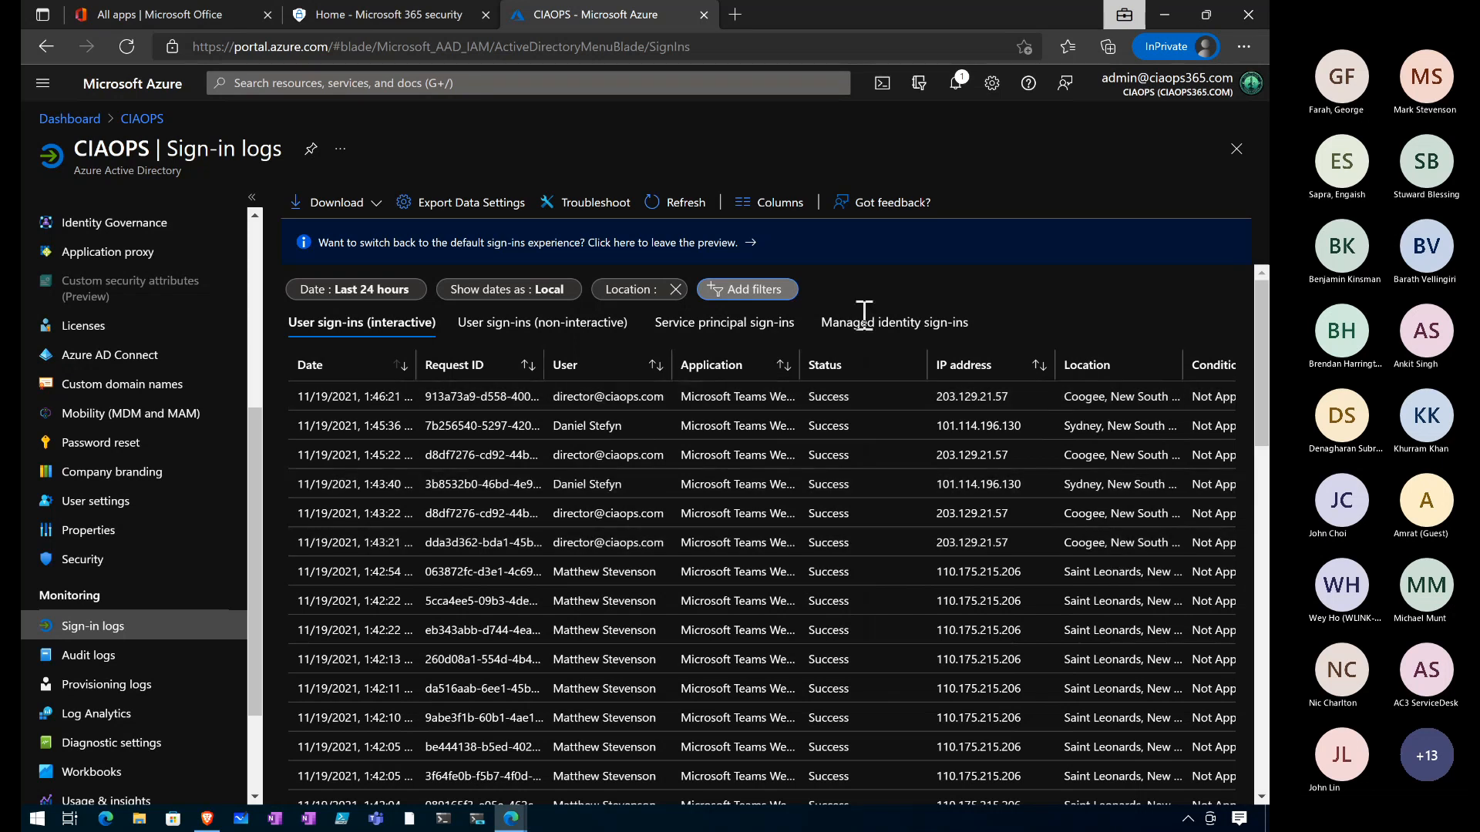
Step: Filter the sign-in logs by setting the Location filter's country/region to "Cl"
click(635, 291)
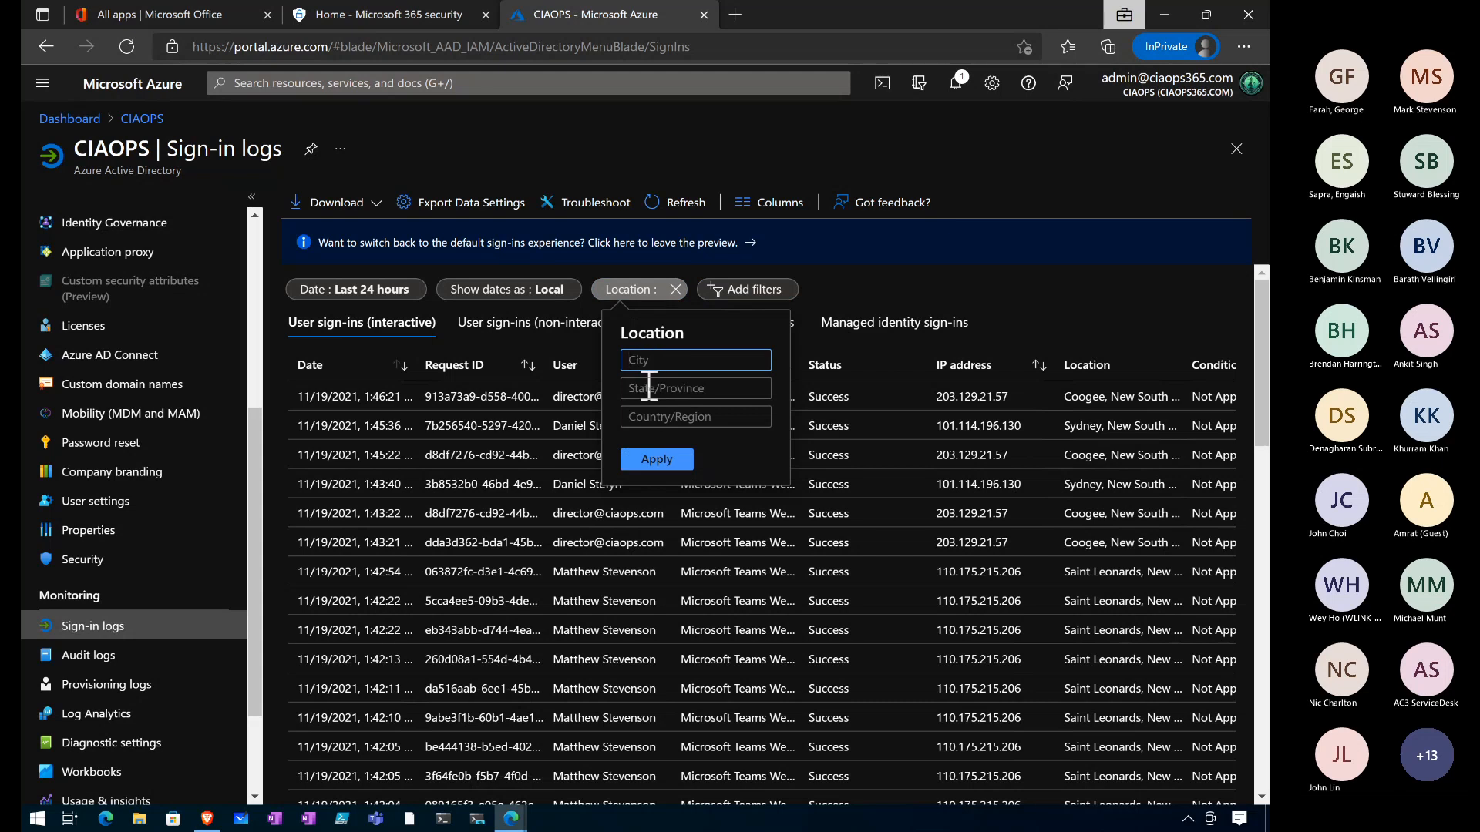
click(657, 421)
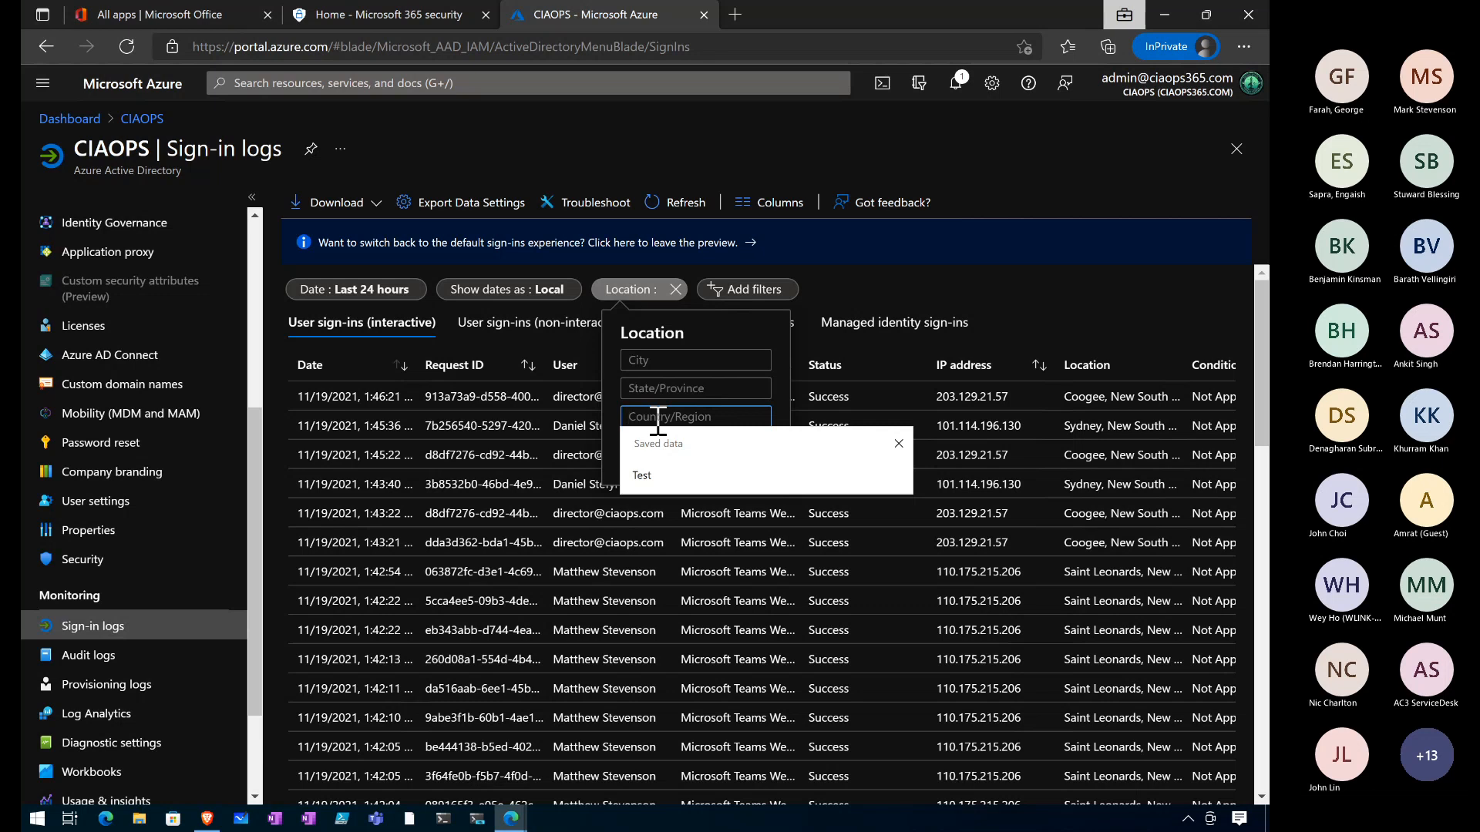
text(Cl)
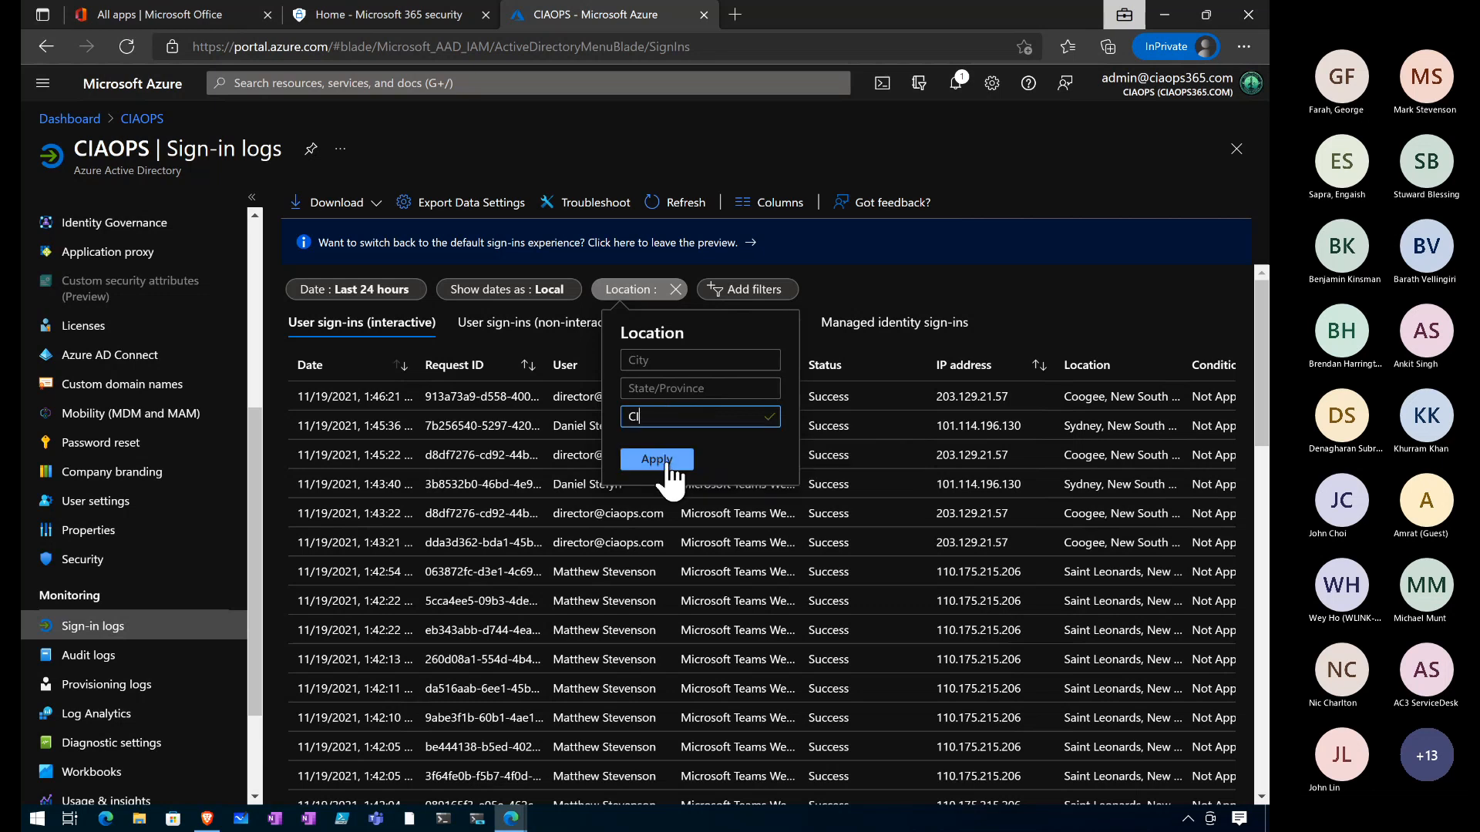
click(659, 463)
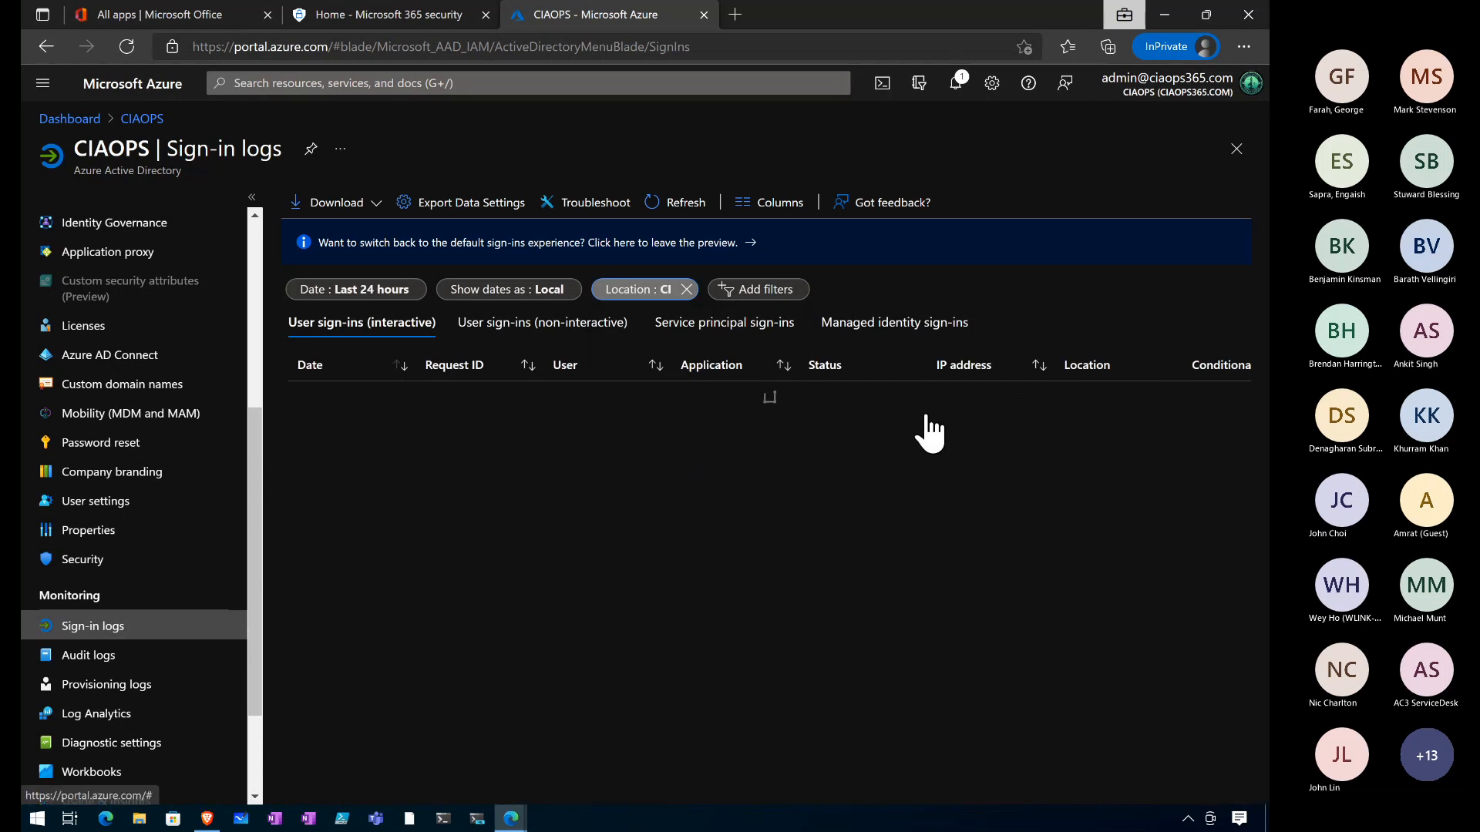
Step: Remove the Location filter from the sign-in logs and add a new, empty Location filter
click(686, 289)
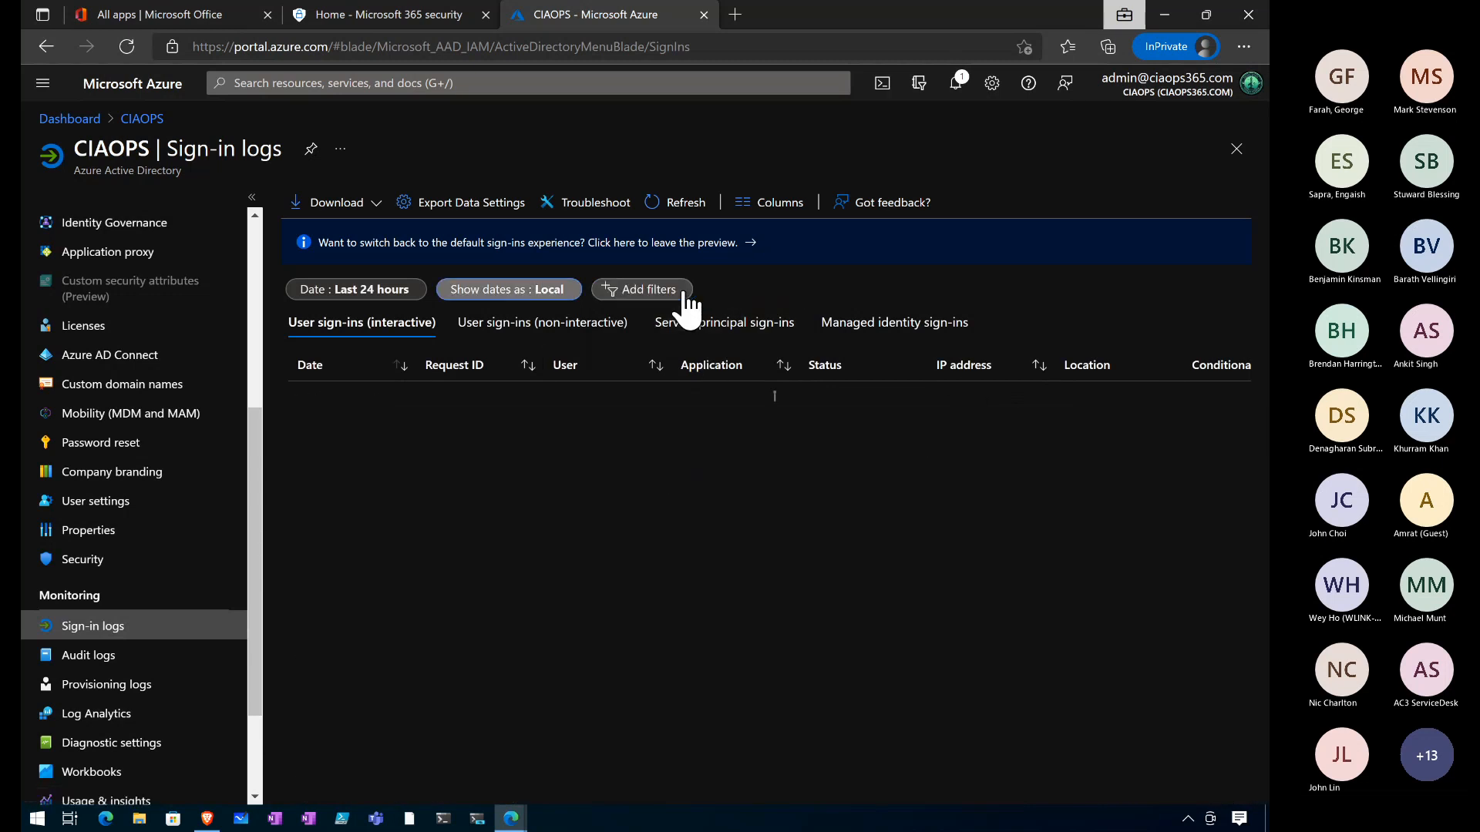
click(644, 291)
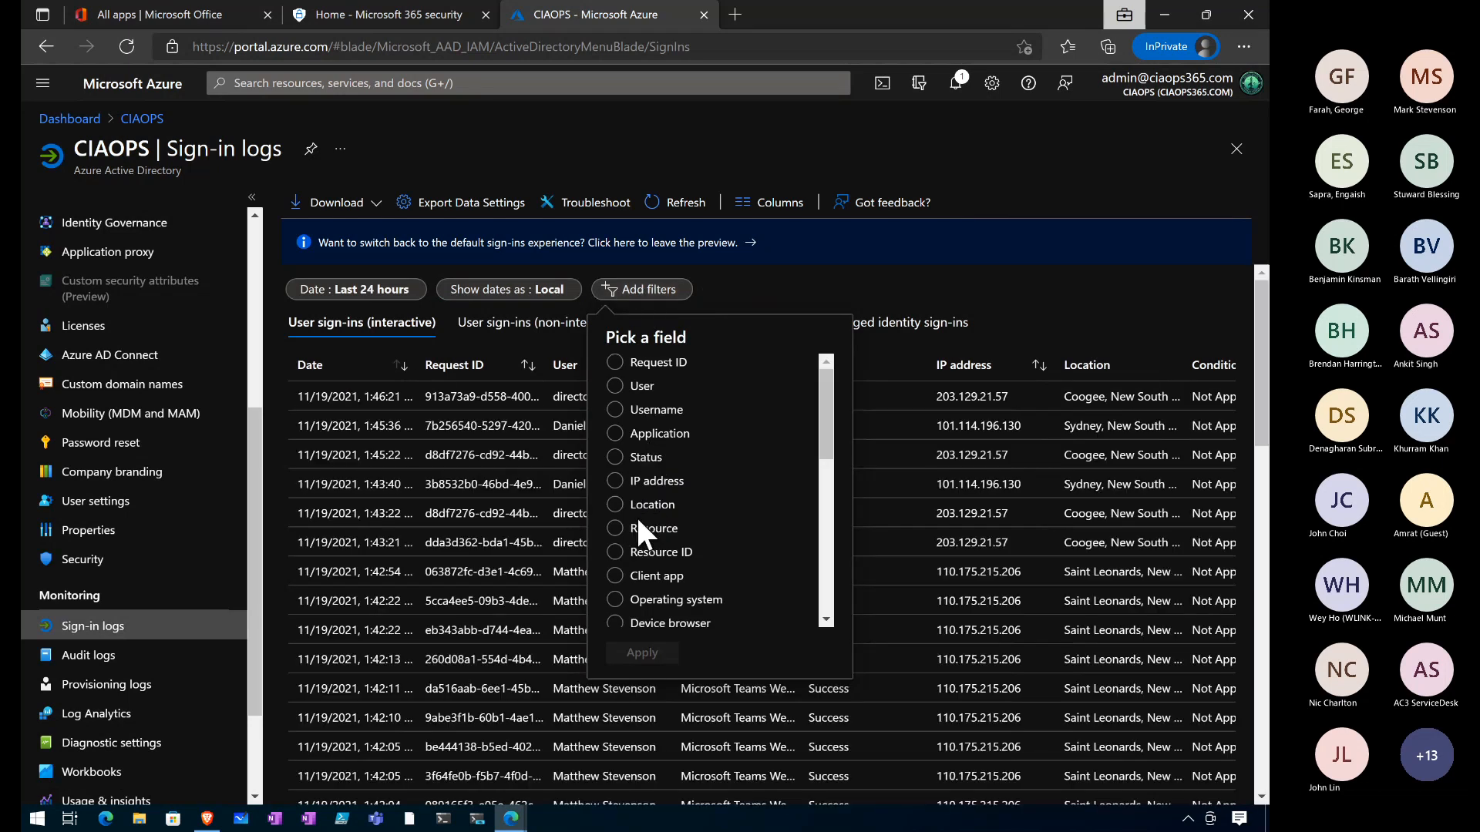
click(615, 505)
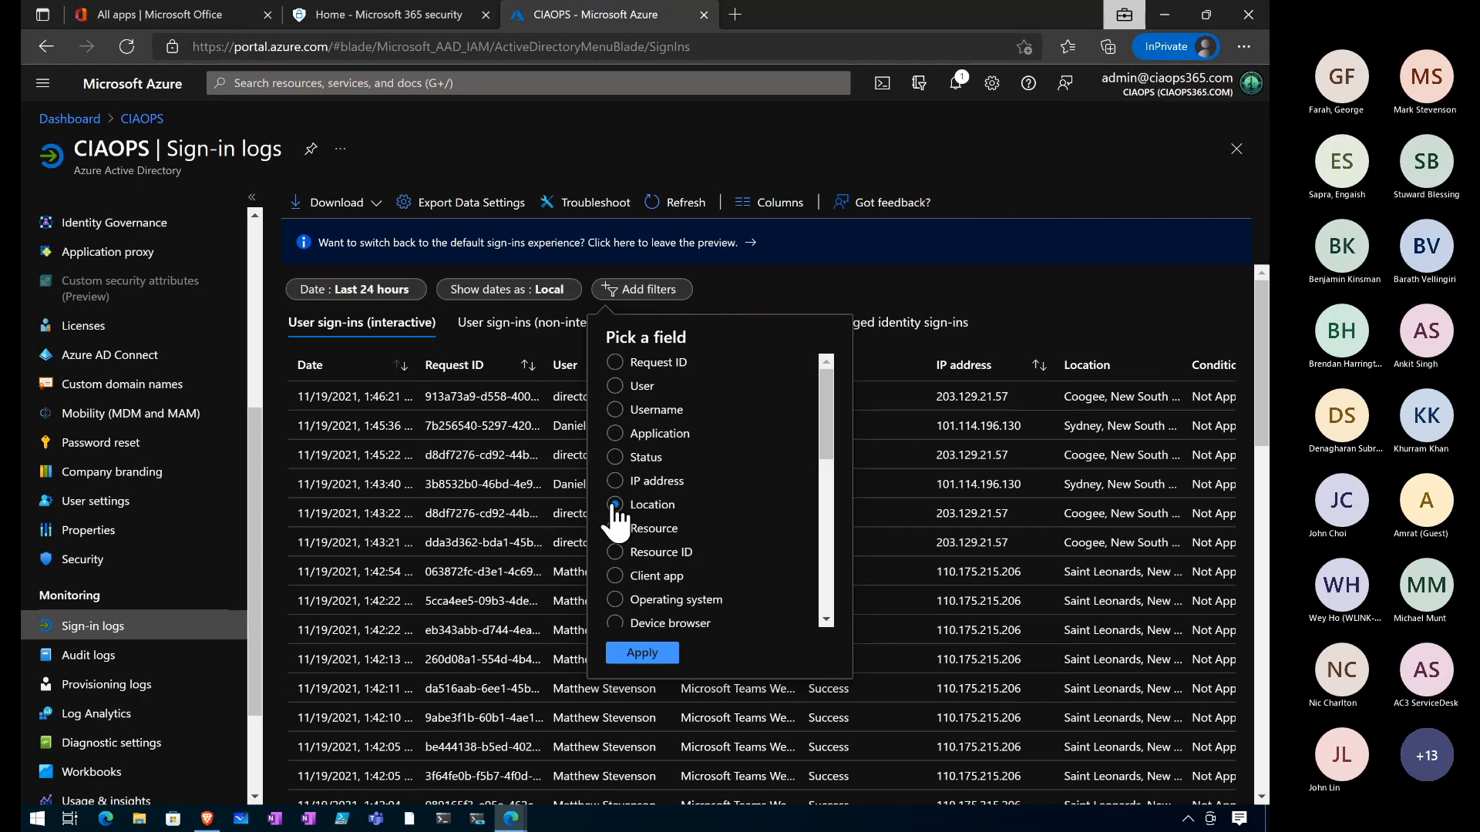
click(639, 654)
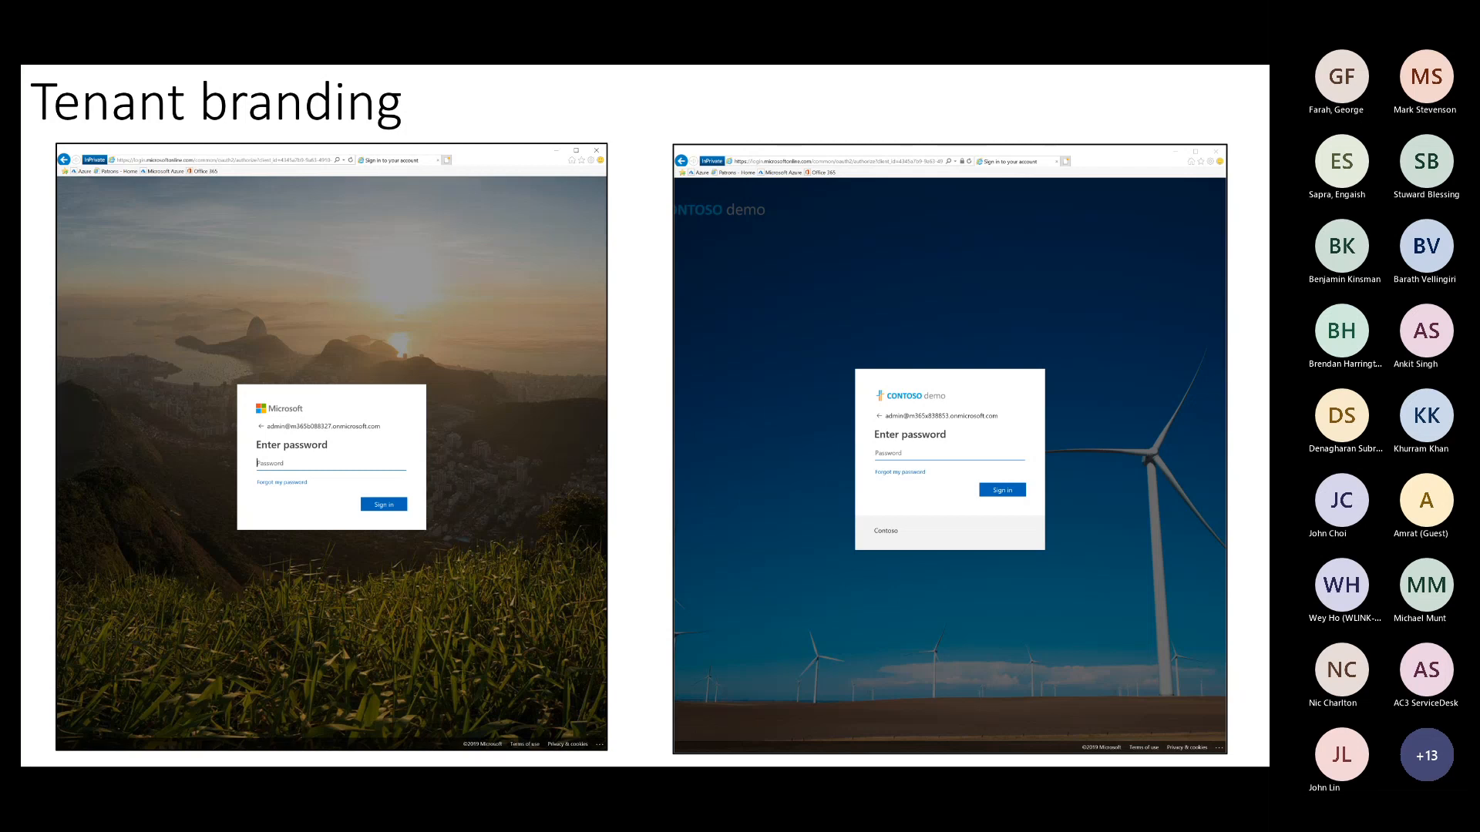
Step: Advance the presentation past the tenant branding slides to the Demo slide and switch back to the Azure portal
key(Right)
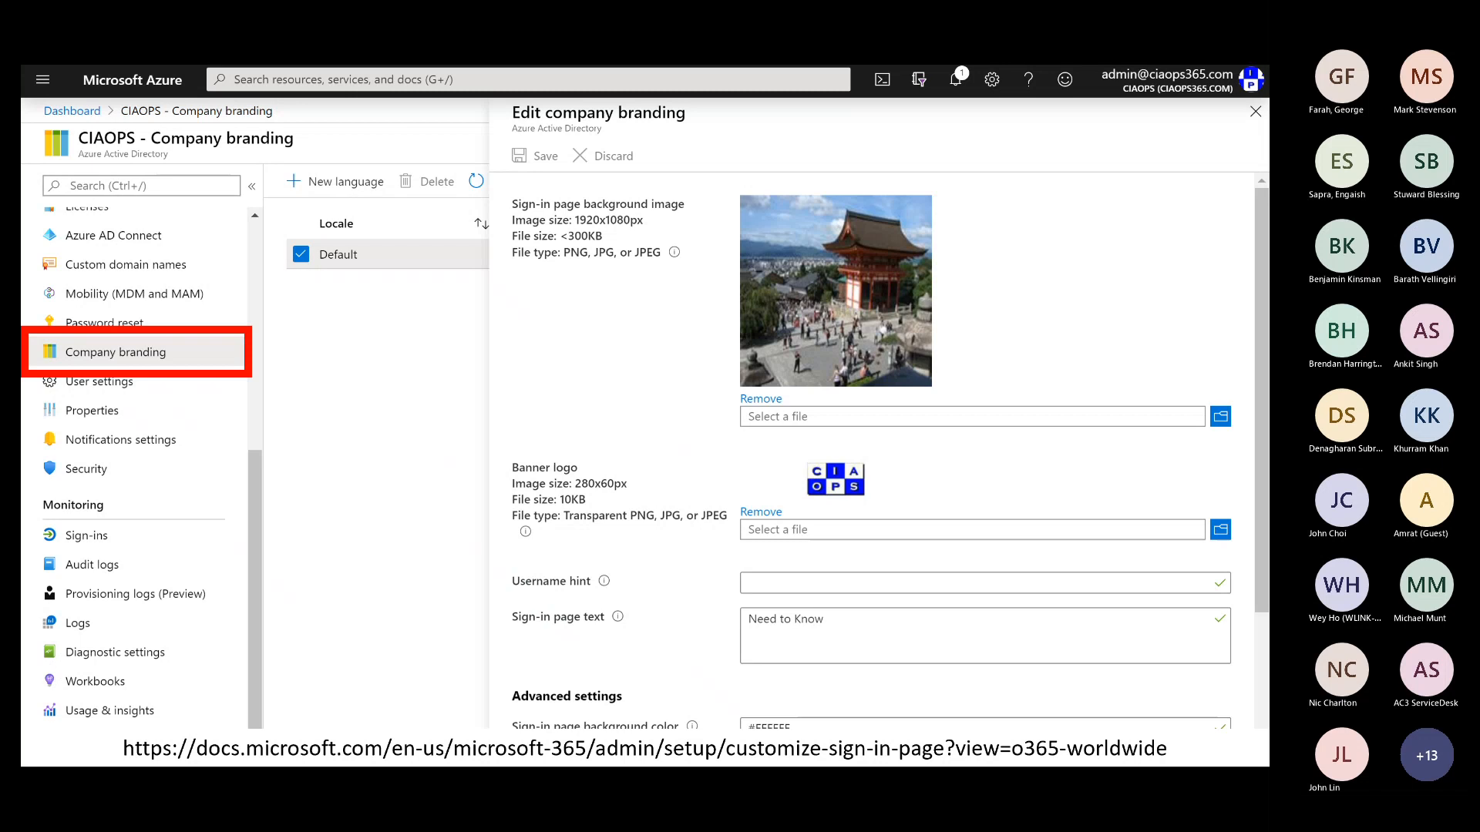
key(Right)
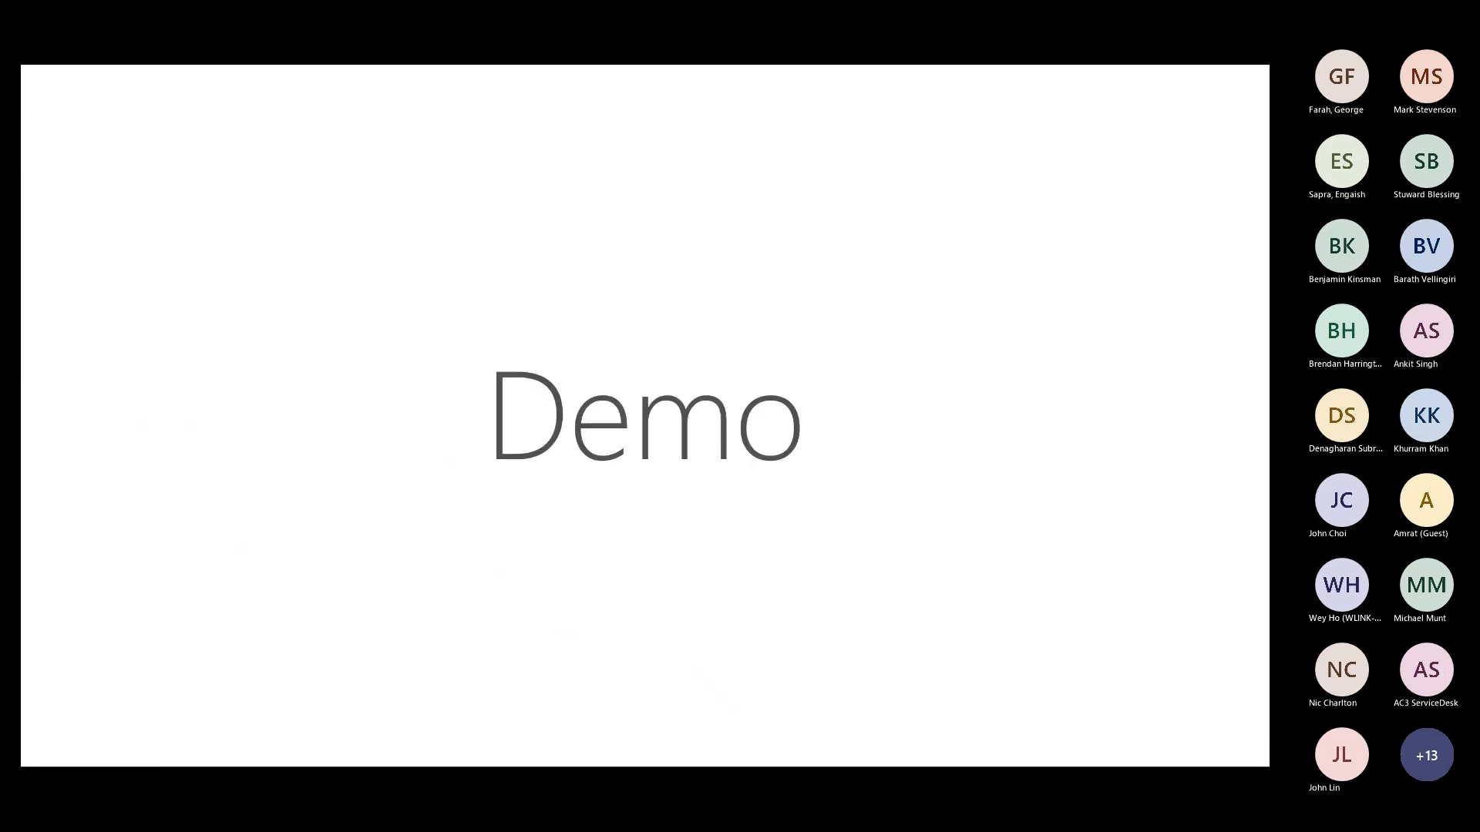
key(alt+Tab)
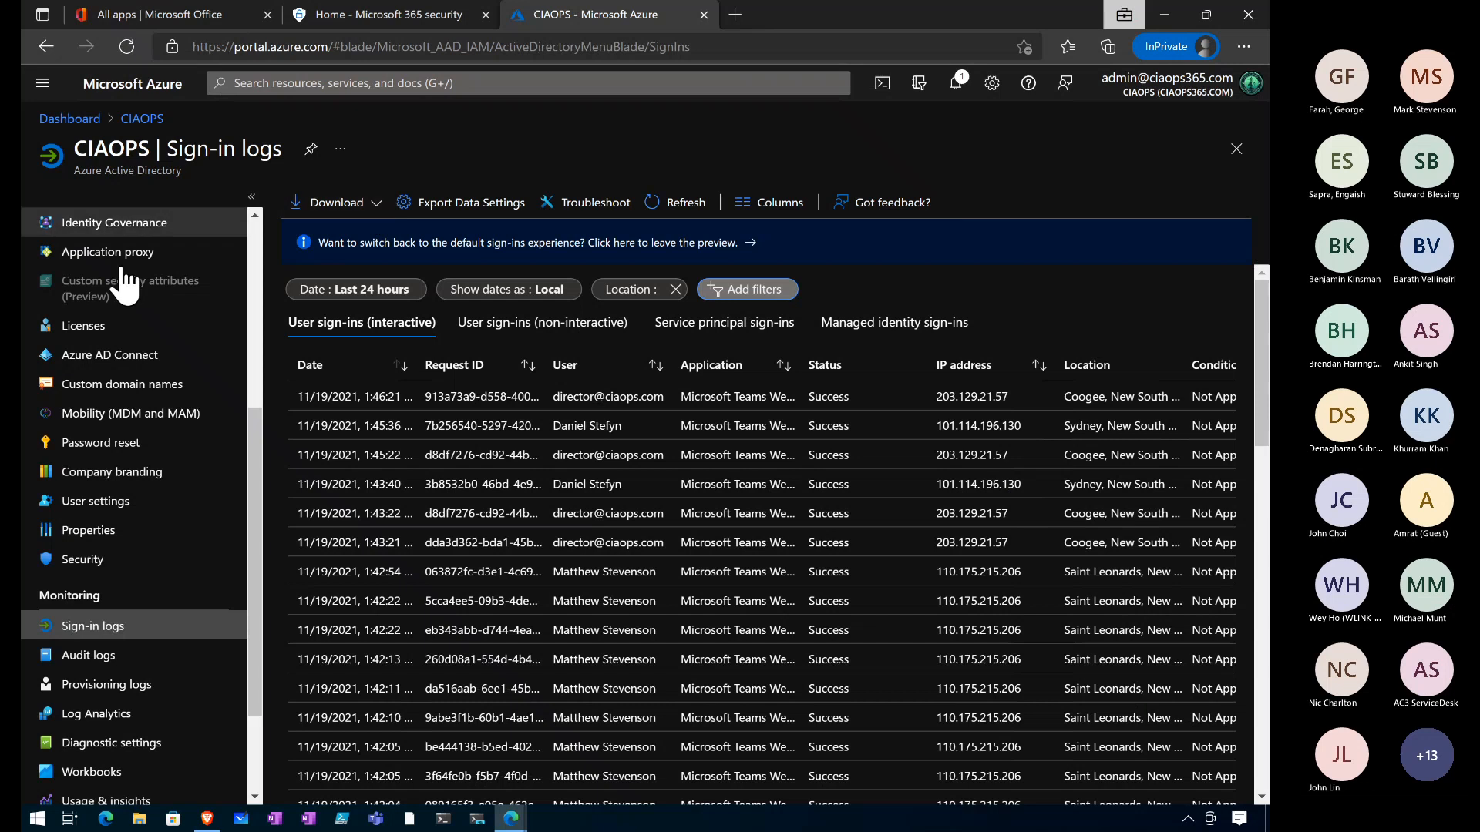
Step: Switch to the private Brave window and open Company branding in the ciaopslabs tenant's Azure Active Directory
scroll(154, 504, down, 2)
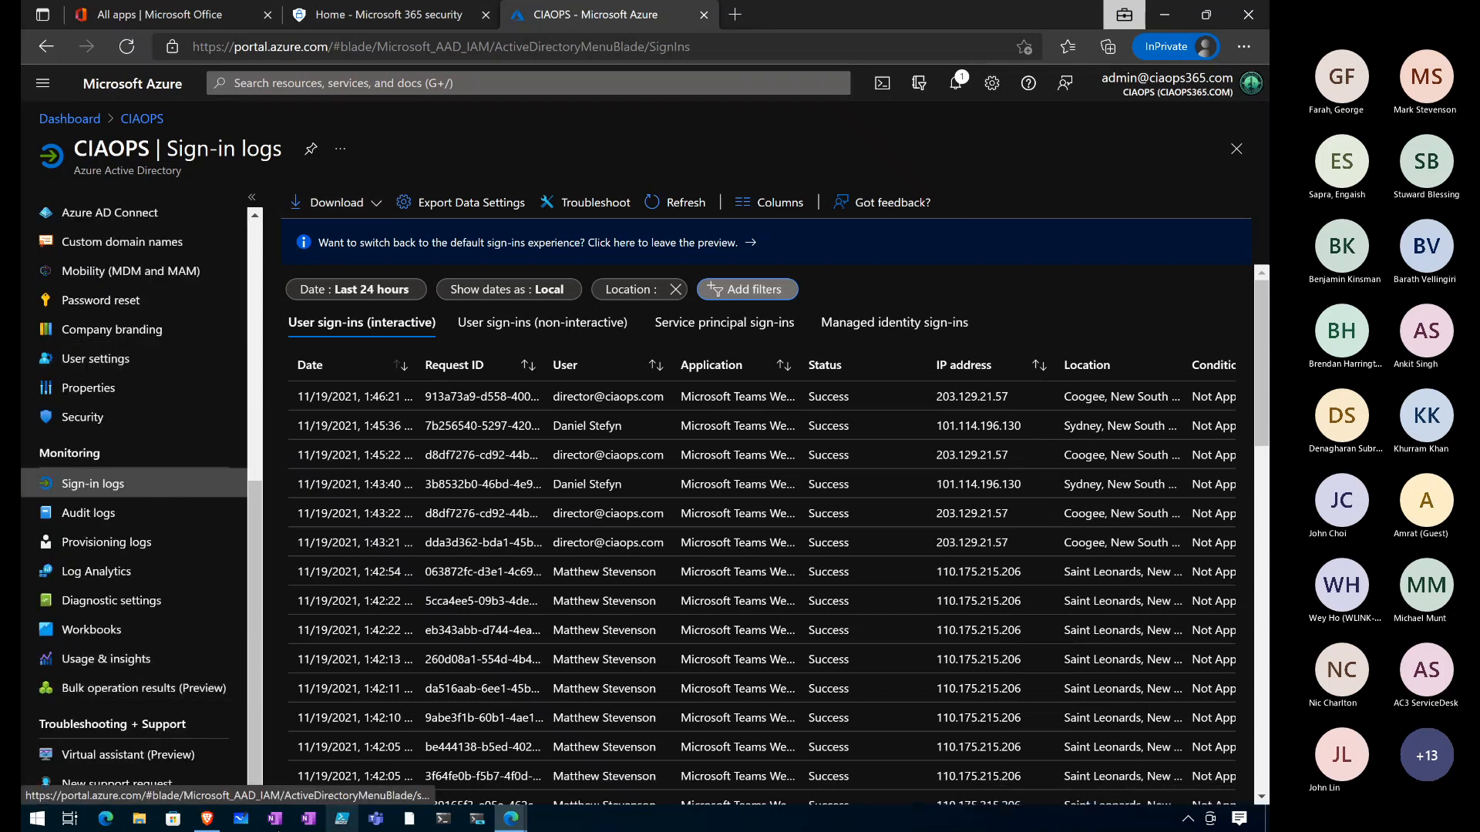
click(207, 820)
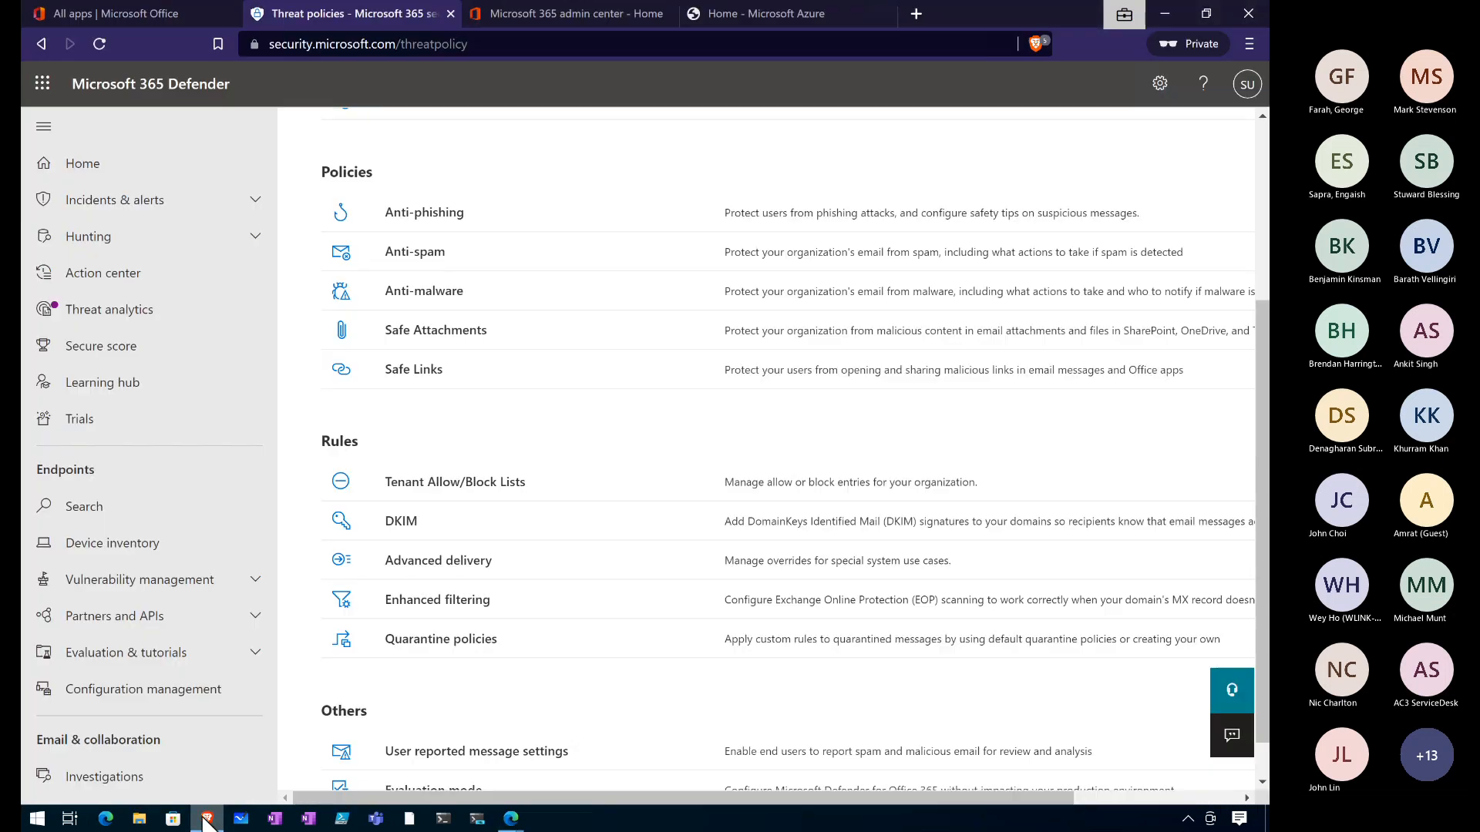
click(918, 13)
click(761, 15)
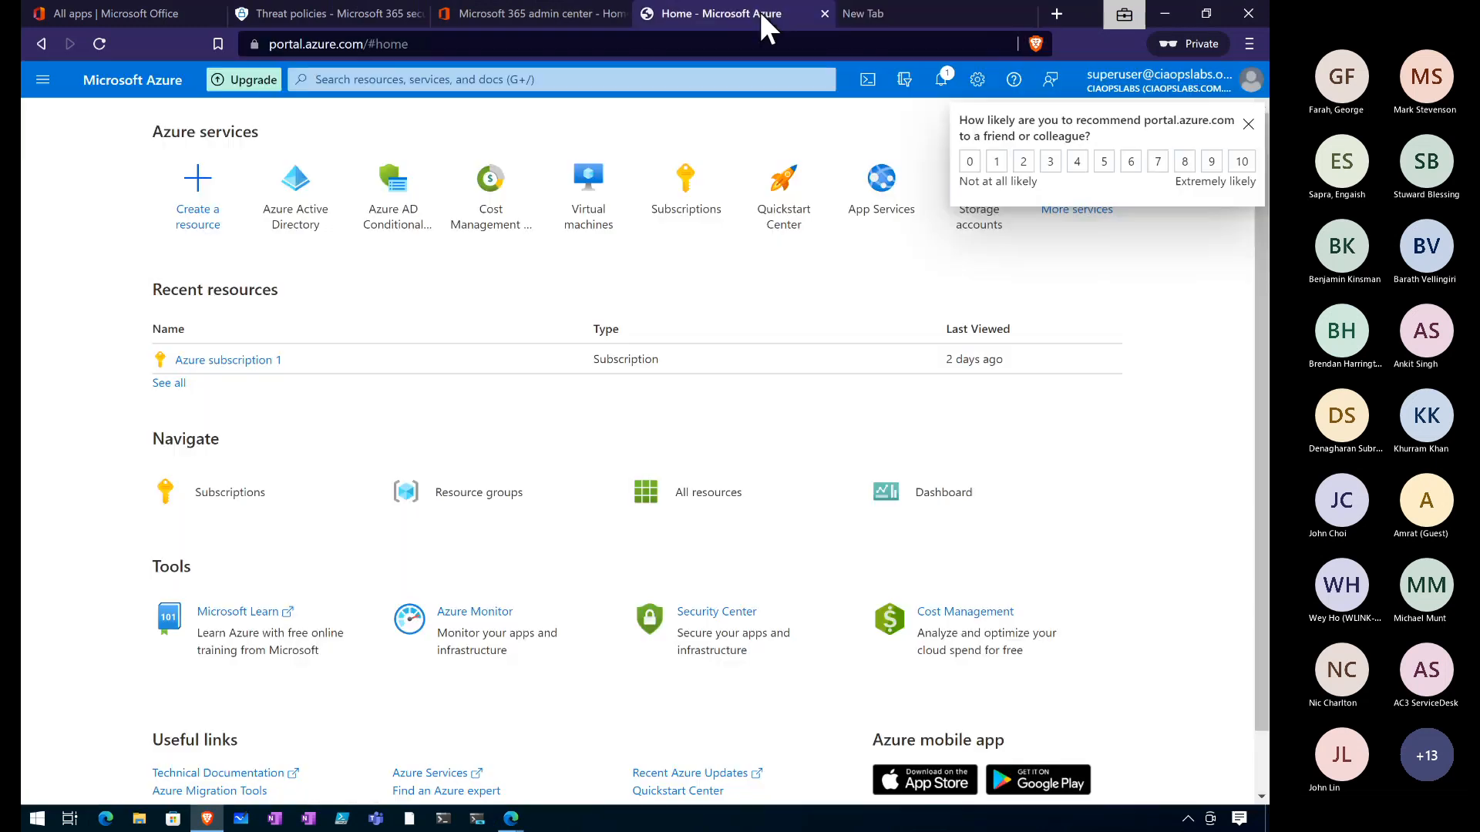
click(316, 219)
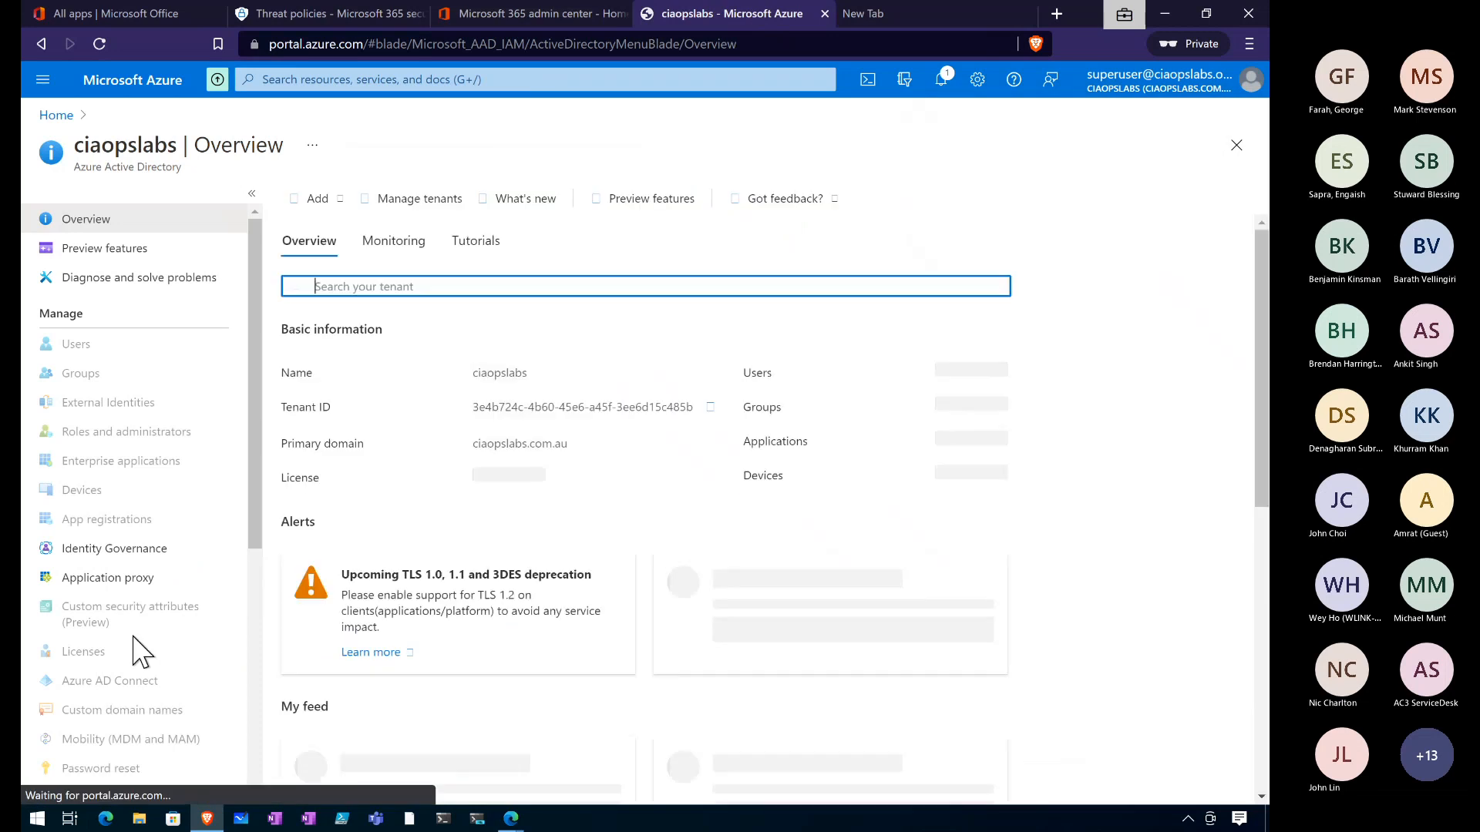
scroll(135, 647, down, 5)
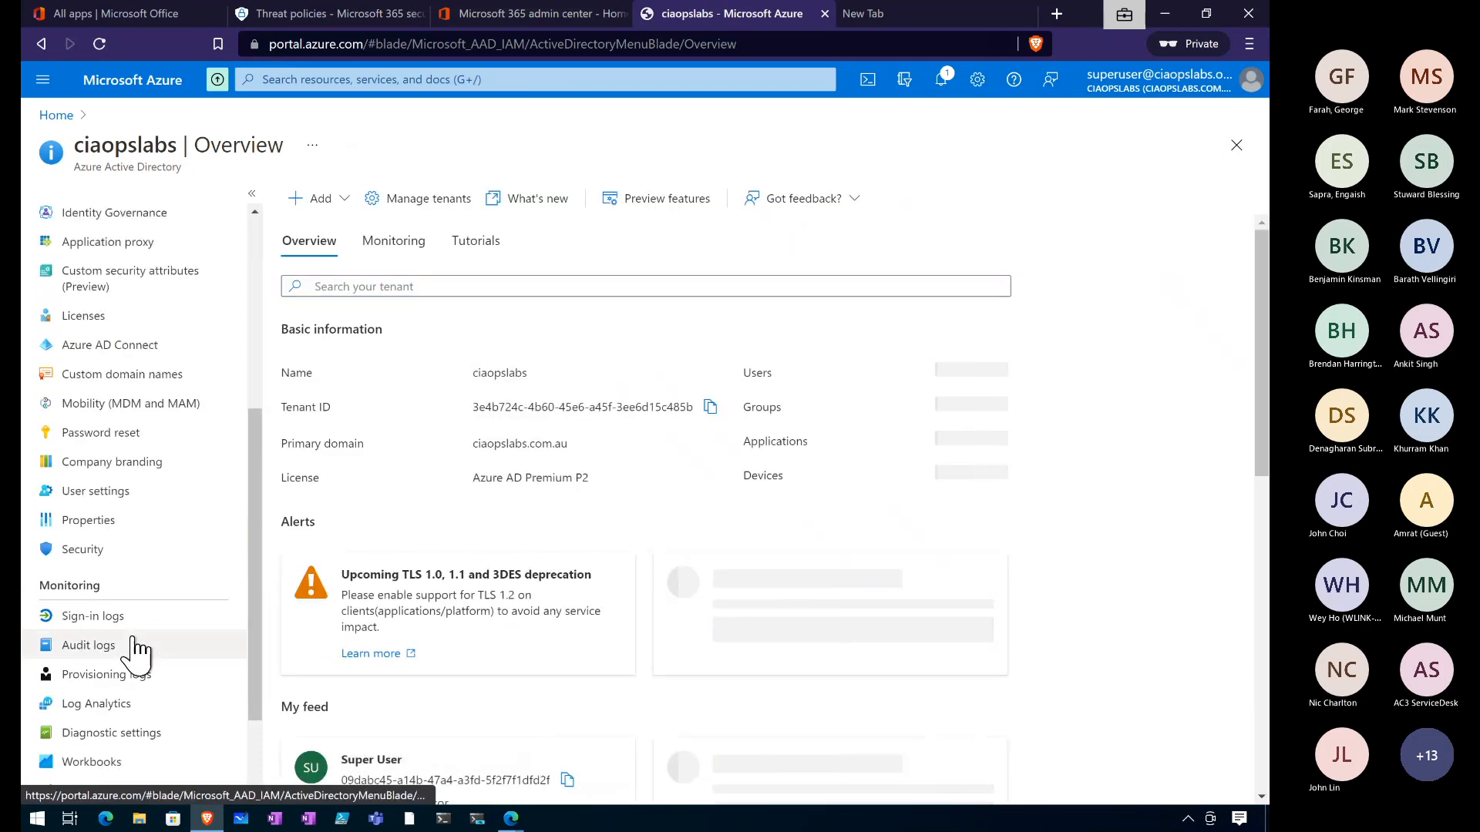
click(128, 464)
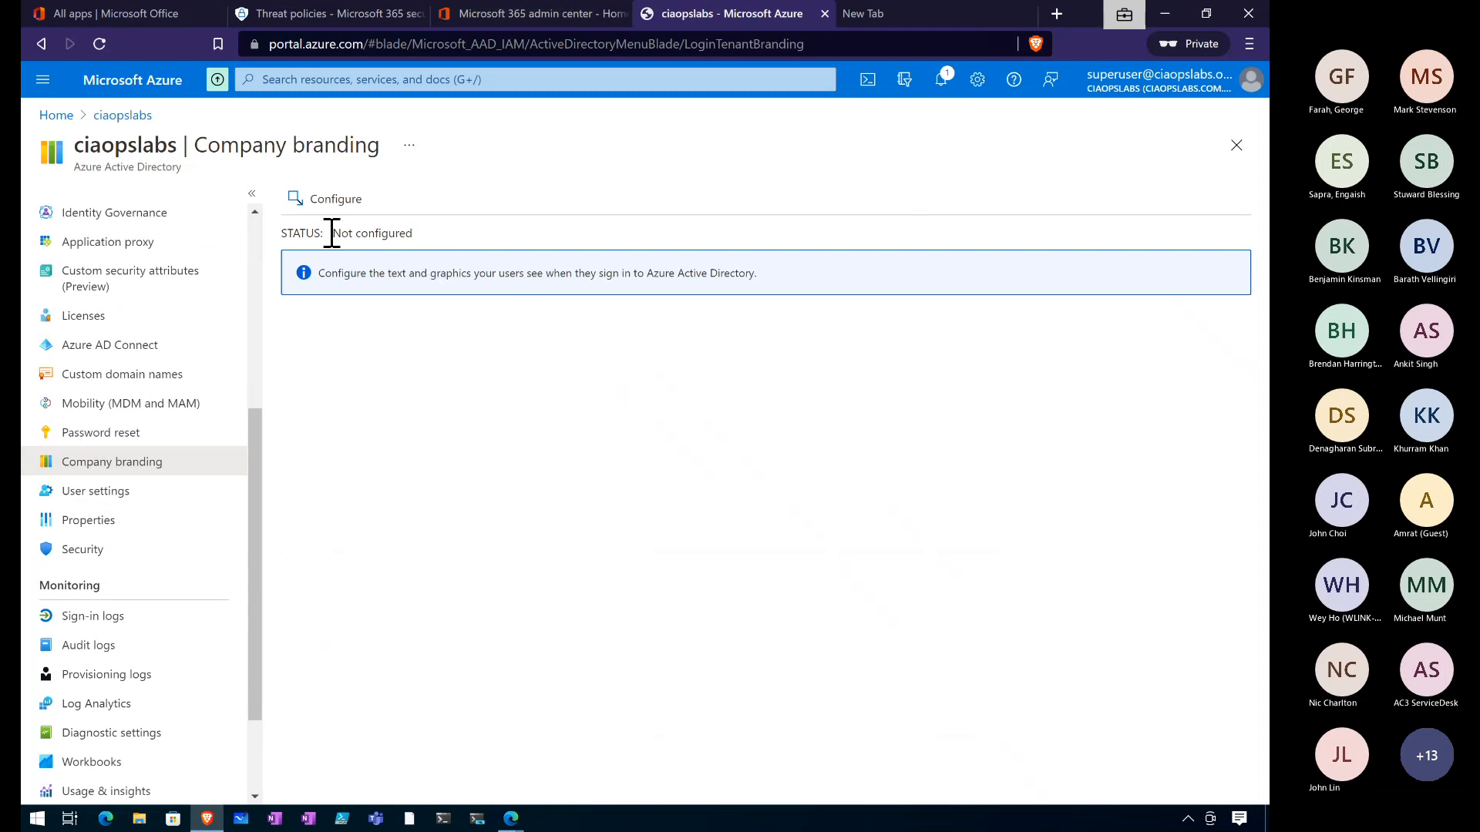
Step: Open the company branding configuration form, examine its image, text and advanced settings, and close it unsaved
click(524, 287)
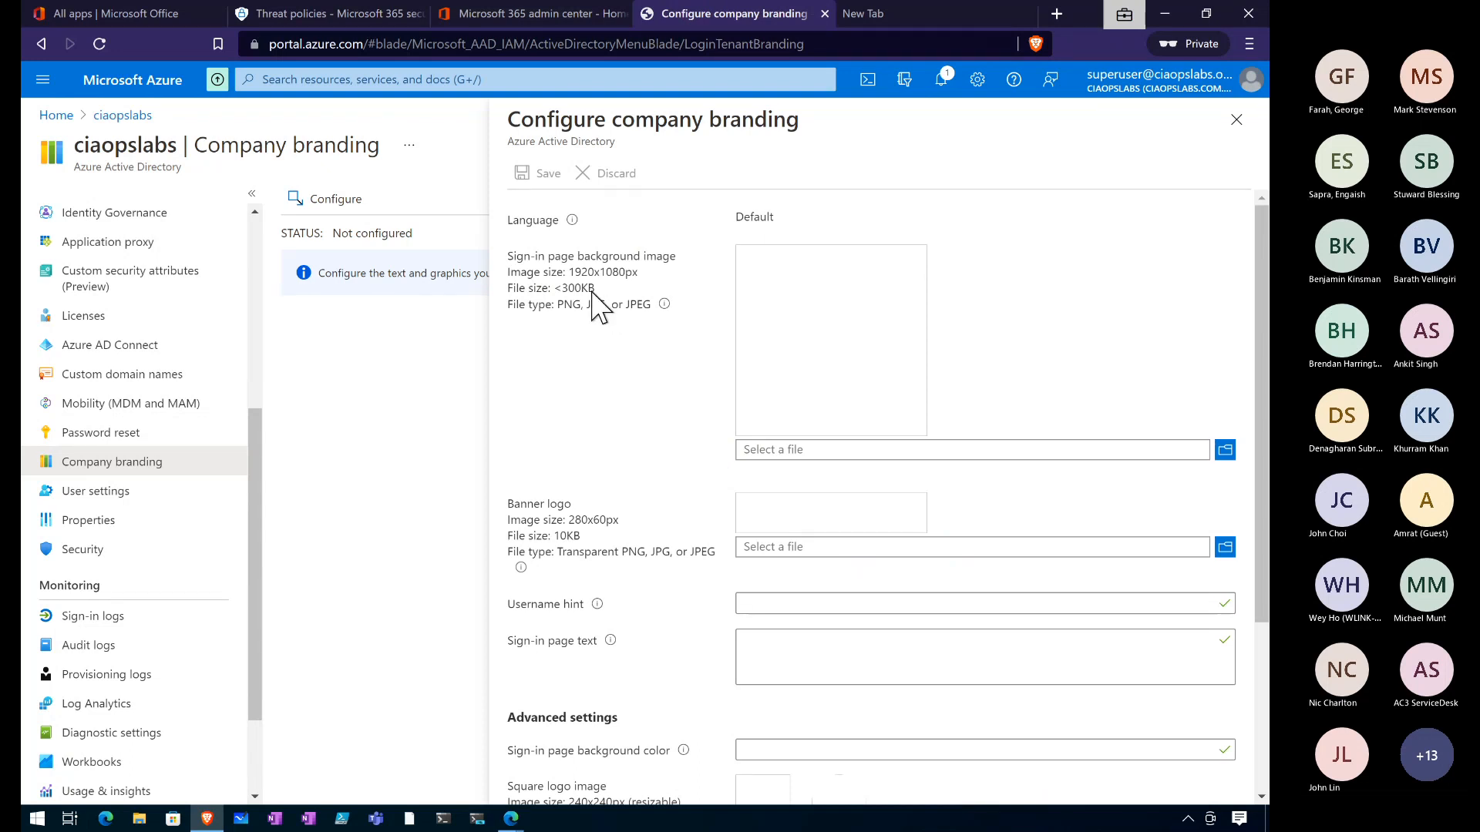
scroll(779, 585, down, 3)
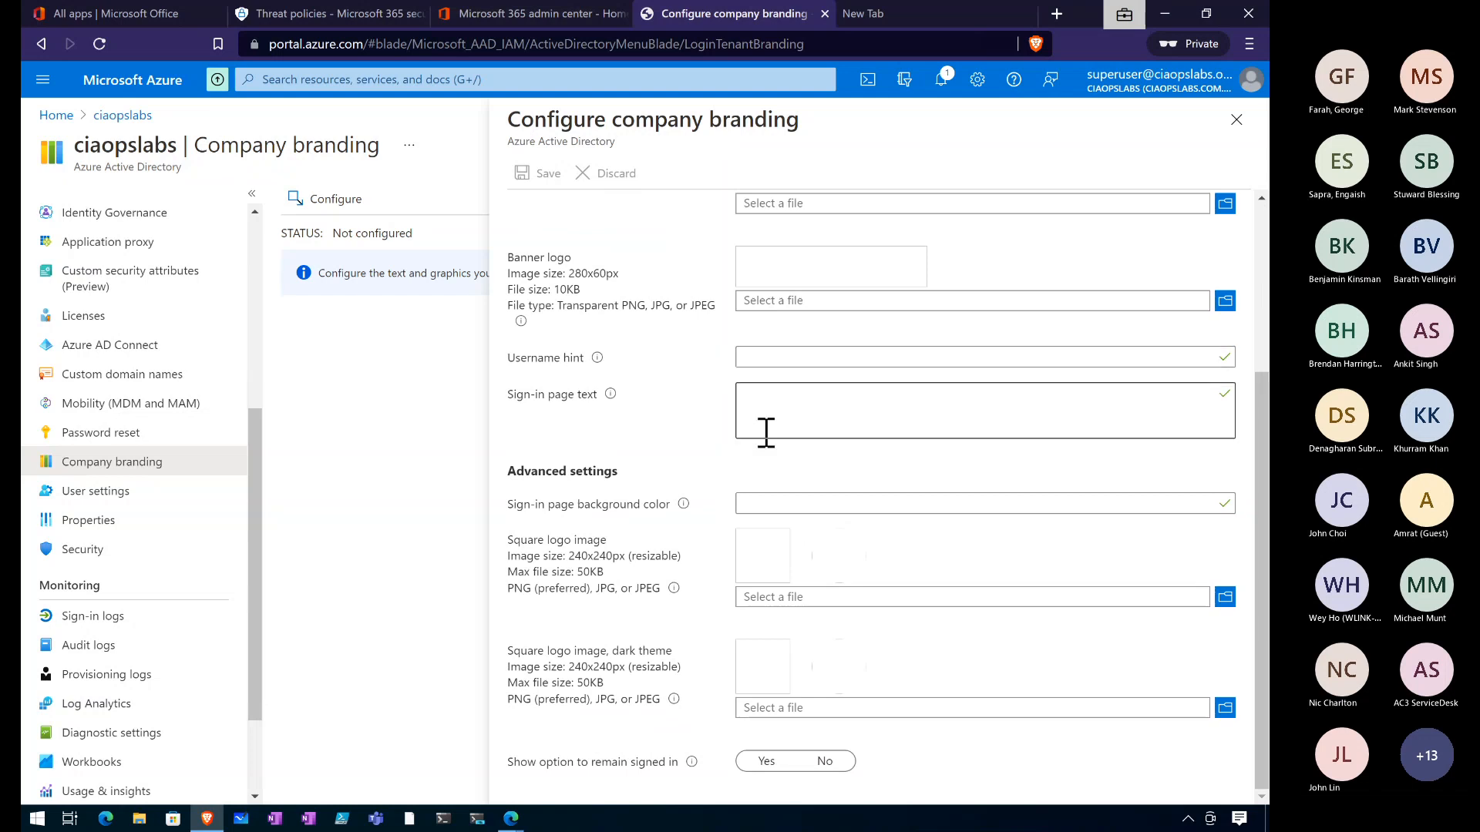
click(1236, 120)
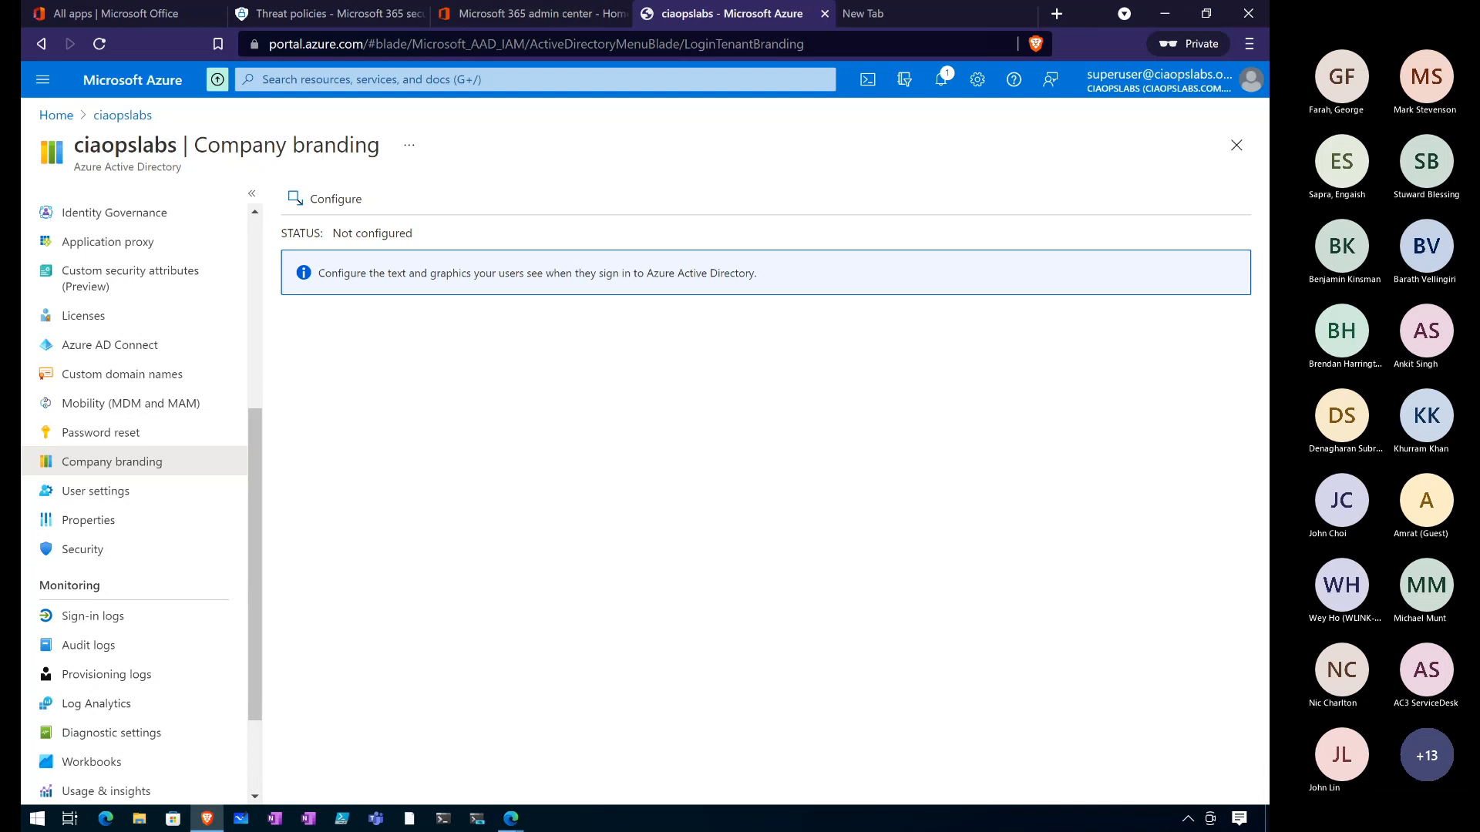
Step: Switch to Alarms & Clock, expand the Countdown timer and reset it to 10 minutes
key(alt+Tab)
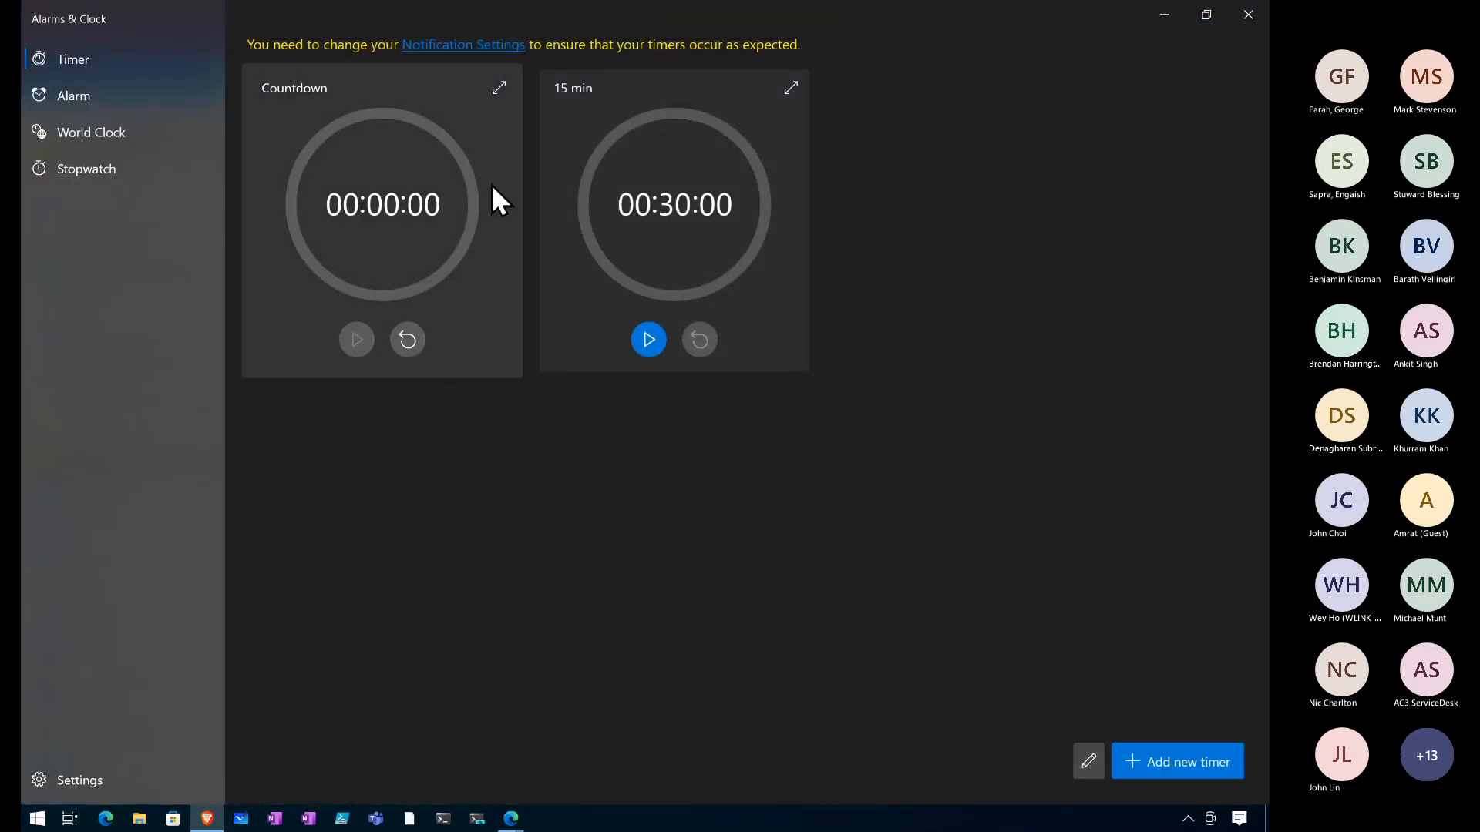
click(499, 87)
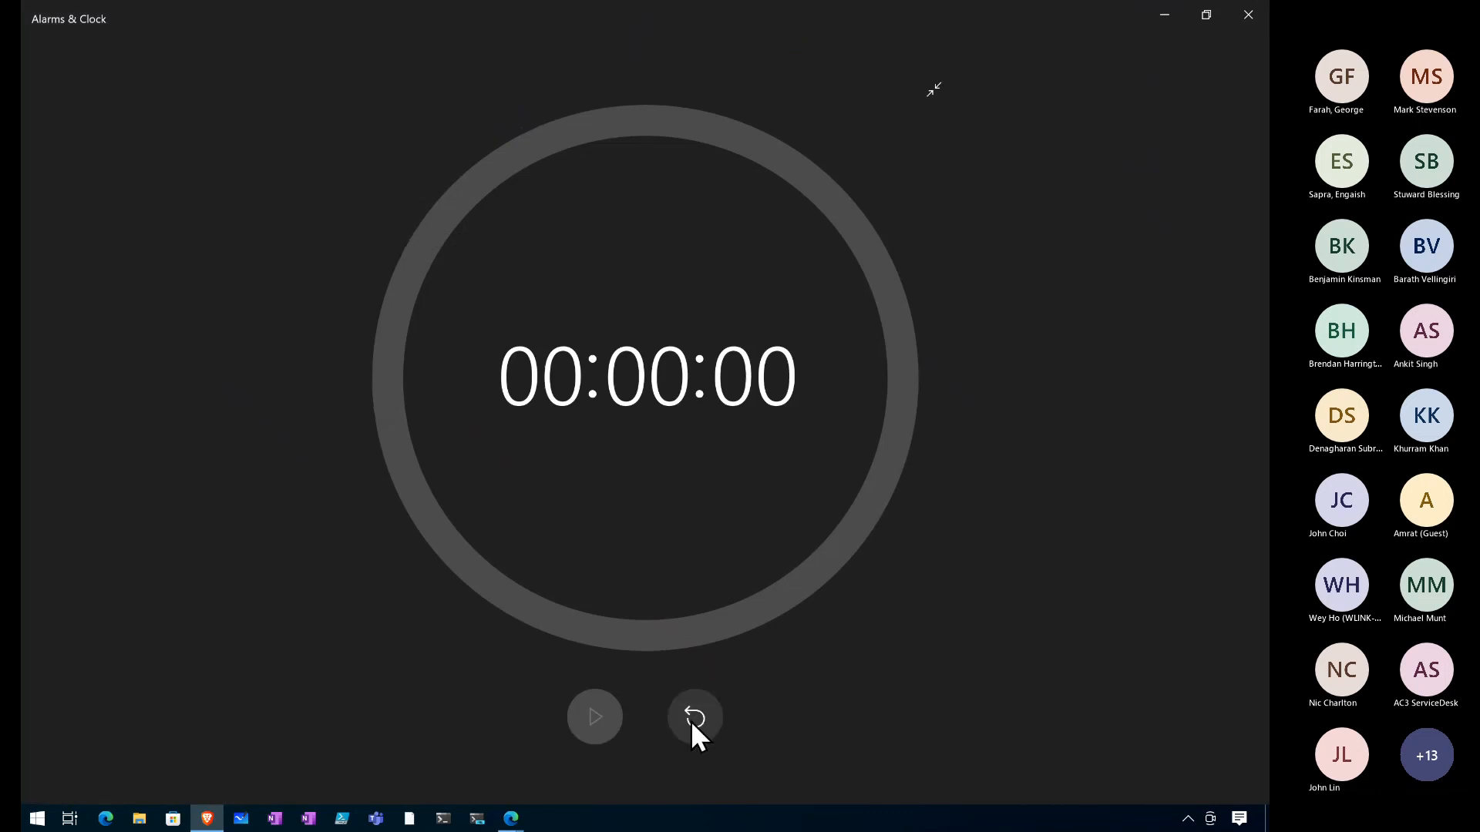
click(693, 719)
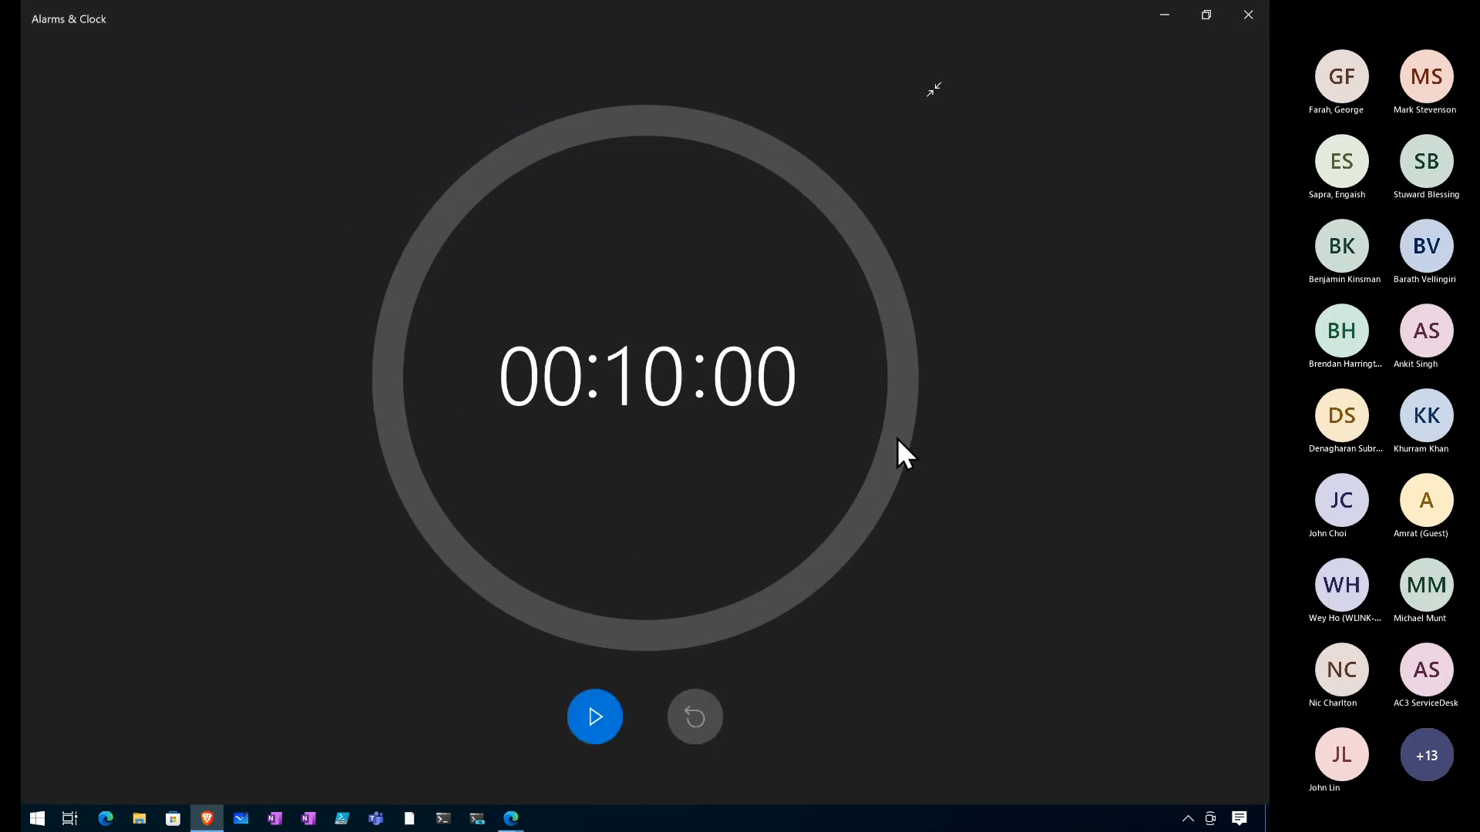